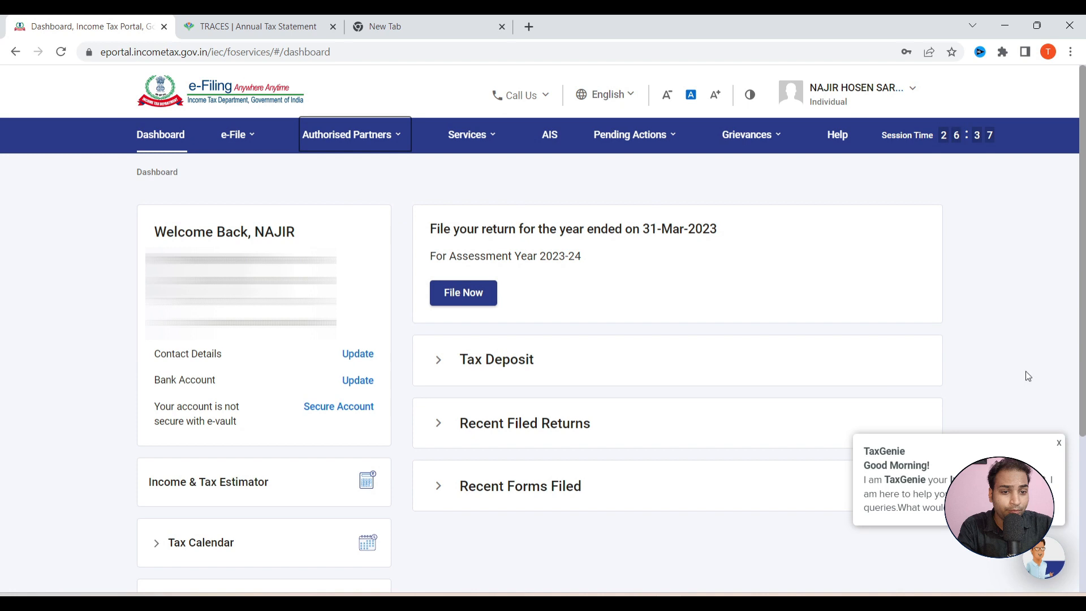
Open the Form 26AS page on TRACES, confirming the redirect disclaimer and agreeing to the Form 16/16A usage terms.
mouse_move(237, 135)
mouse_move(249, 171)
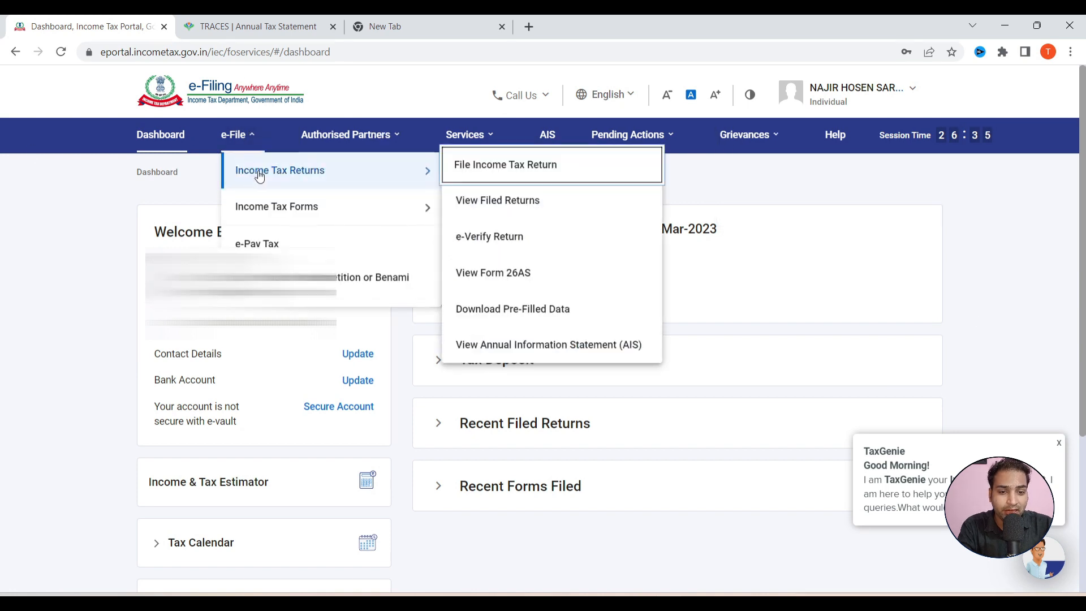
click(547, 275)
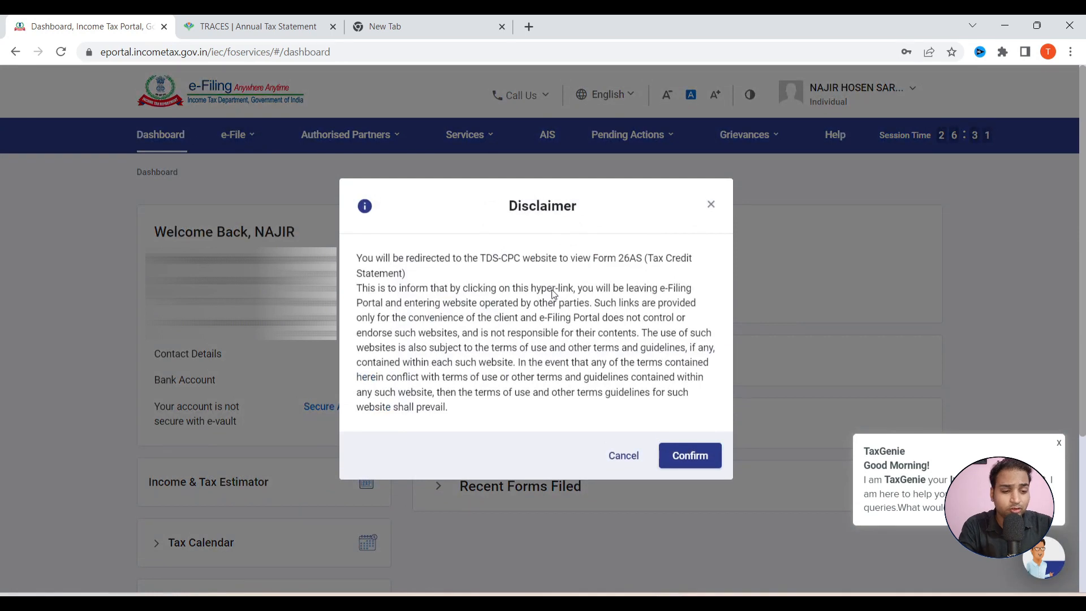
click(692, 456)
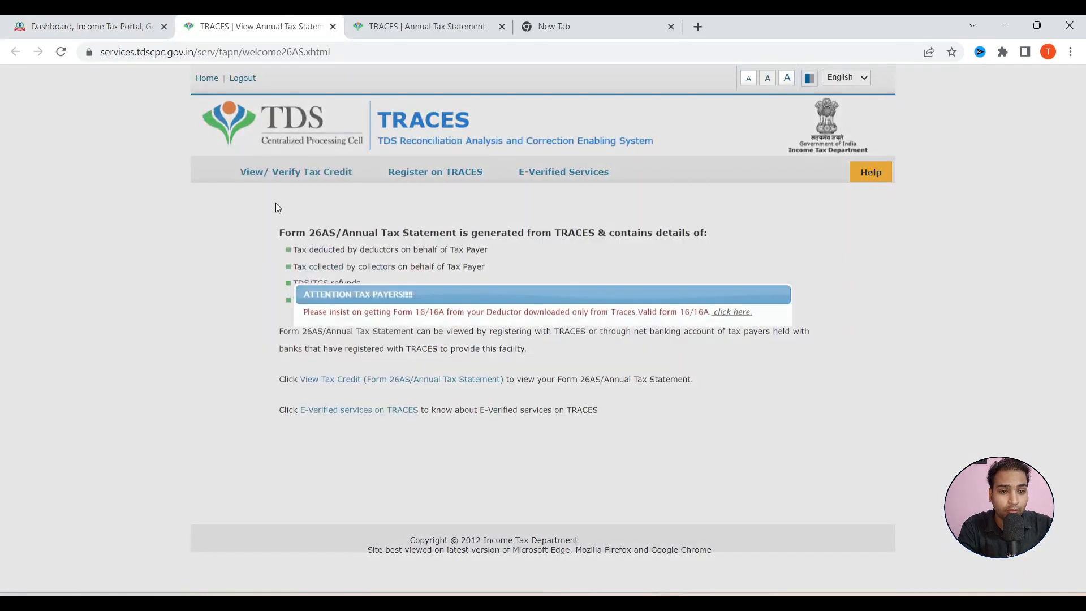
click(308, 336)
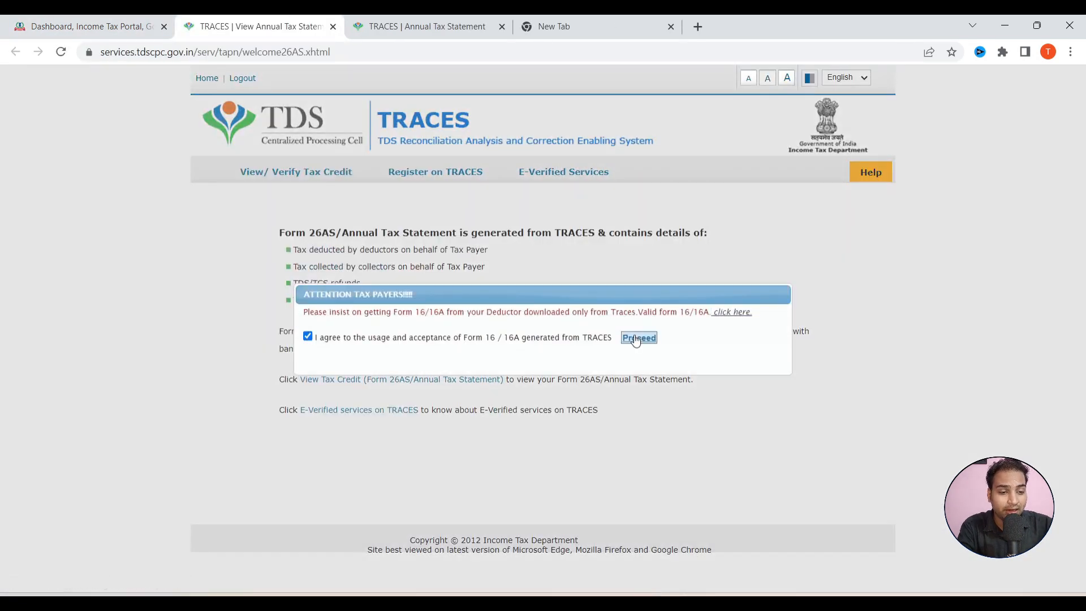
click(636, 338)
click(412, 380)
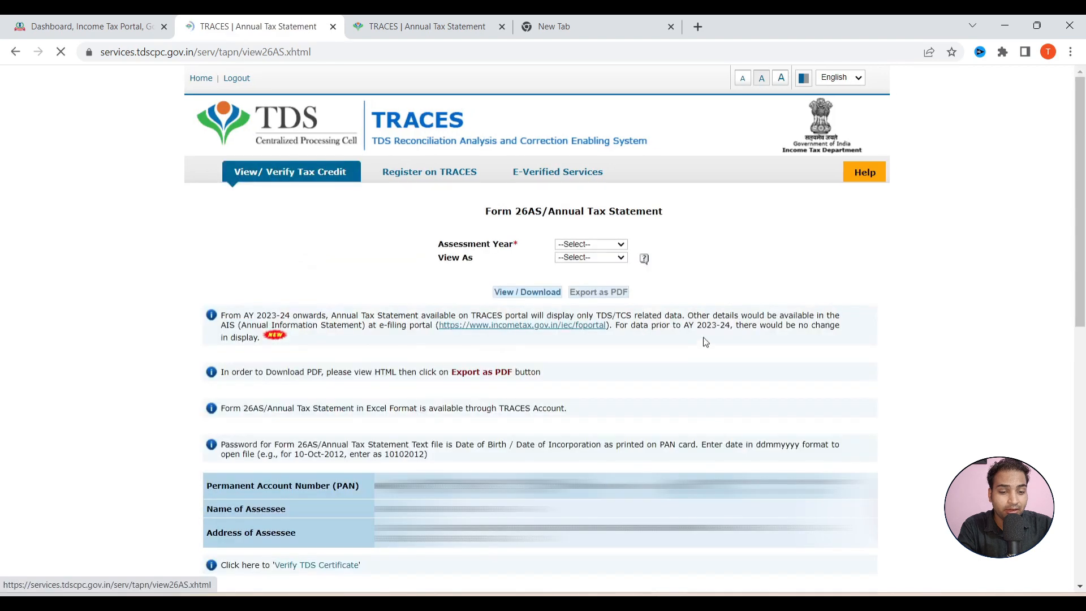
Display the annual tax statement for assessment year 2023-24 as HTML, export it as PDF and open the downloaded file.
click(603, 244)
click(588, 406)
click(590, 258)
click(581, 273)
click(531, 292)
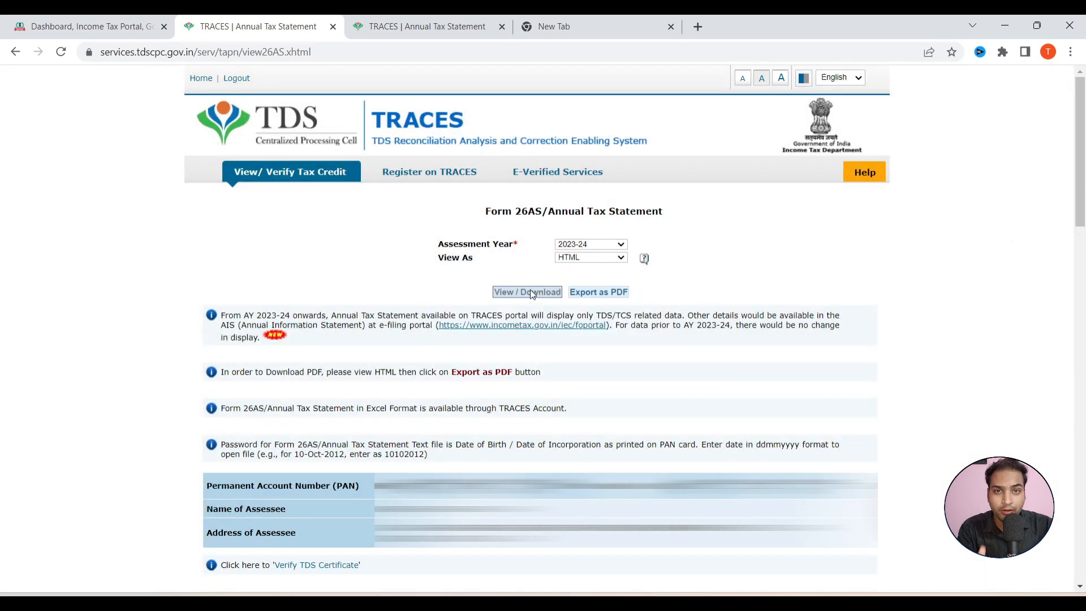
click(609, 298)
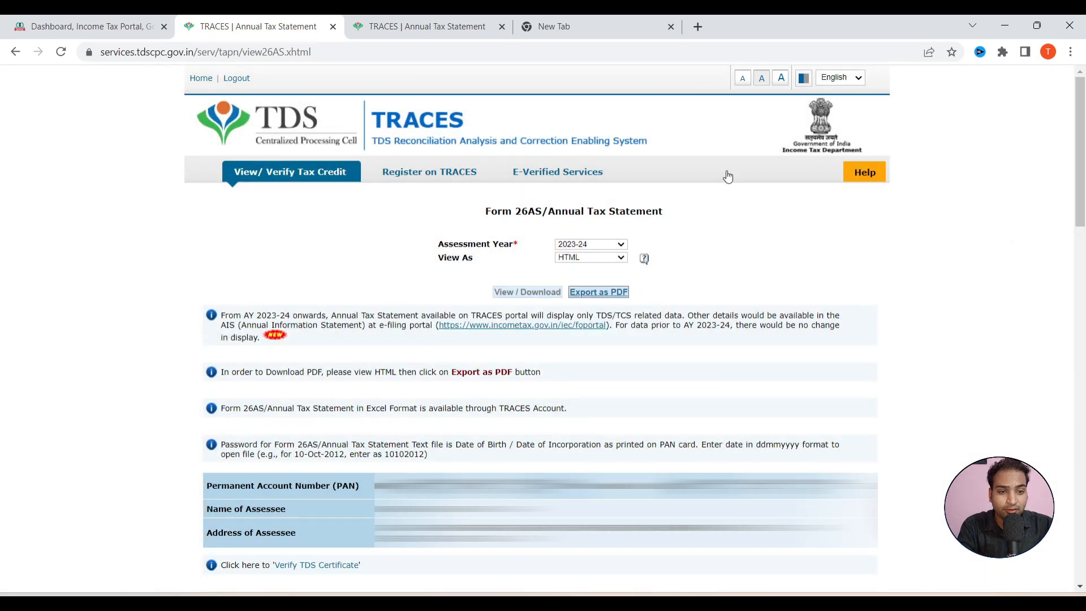
click(53, 576)
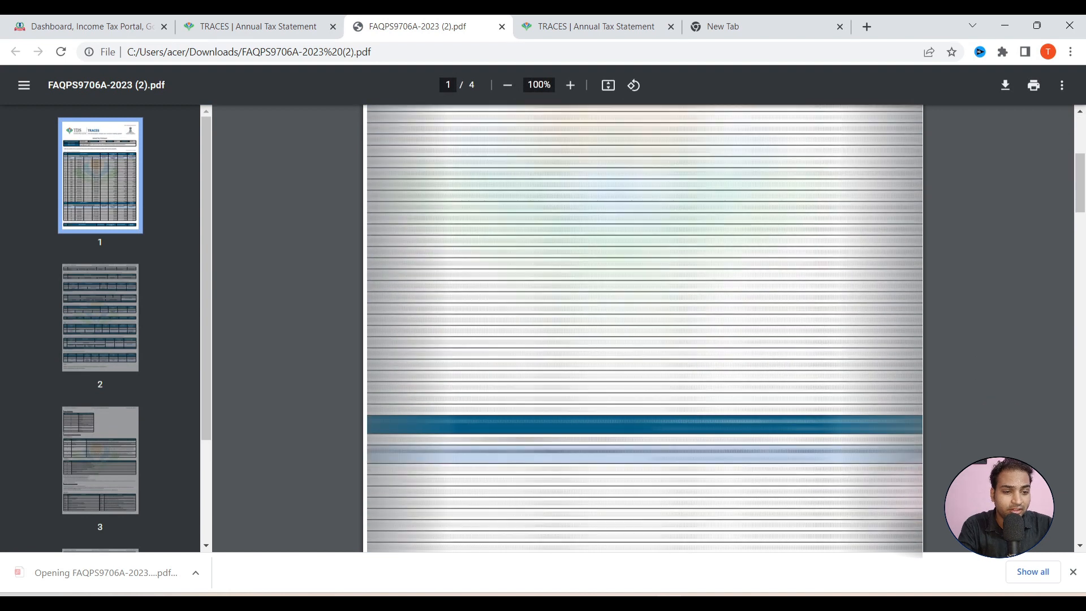
Examine the section codes of both deductors' tax deduction entries in the annual tax statement PDF.
scroll(645, 328, up, 1)
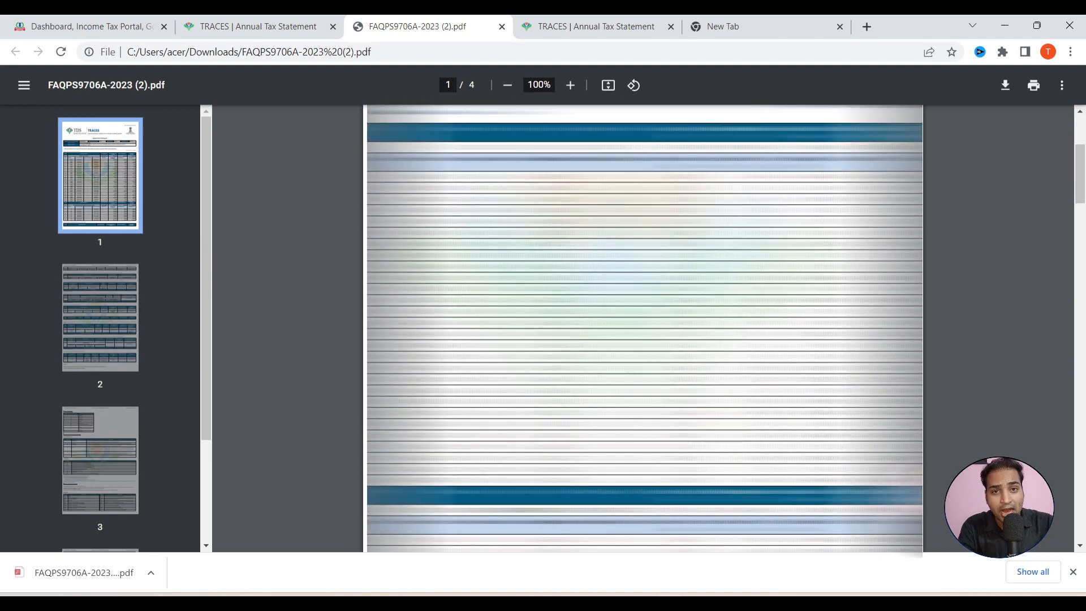
key(alt+Tab)
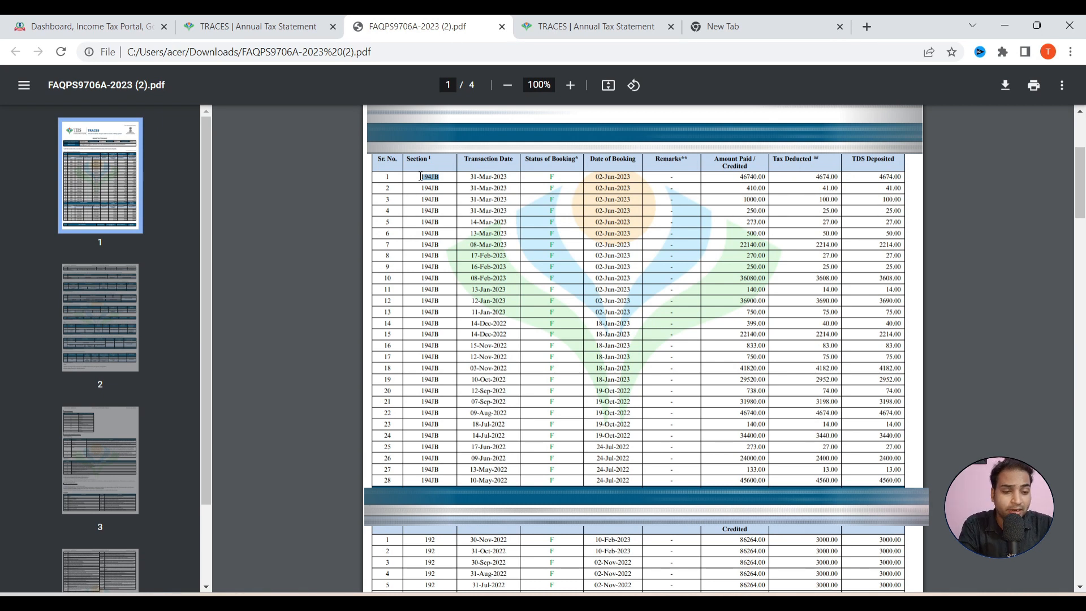
scroll(645, 348, down, 1)
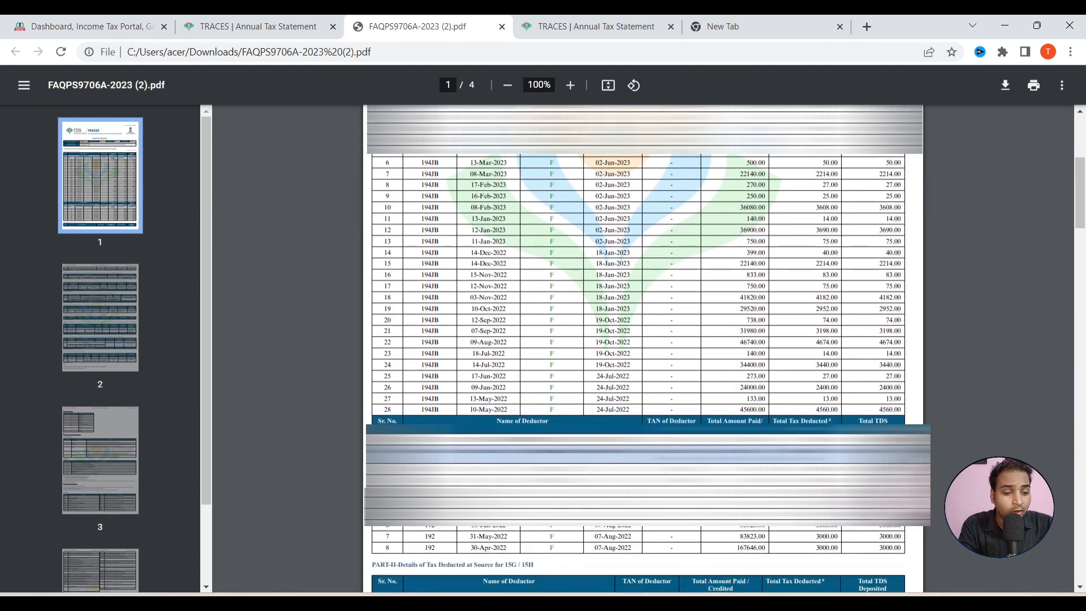
drag(425, 469, 444, 470)
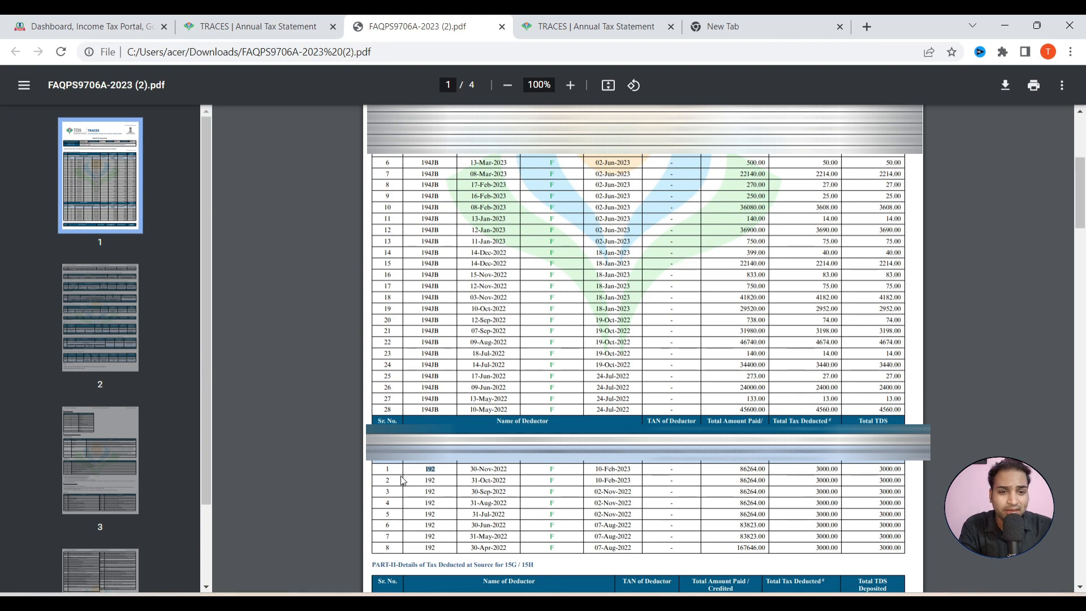
Return to the e-Filing portal and open the page for filing an income tax return.
mouse_move(62, 20)
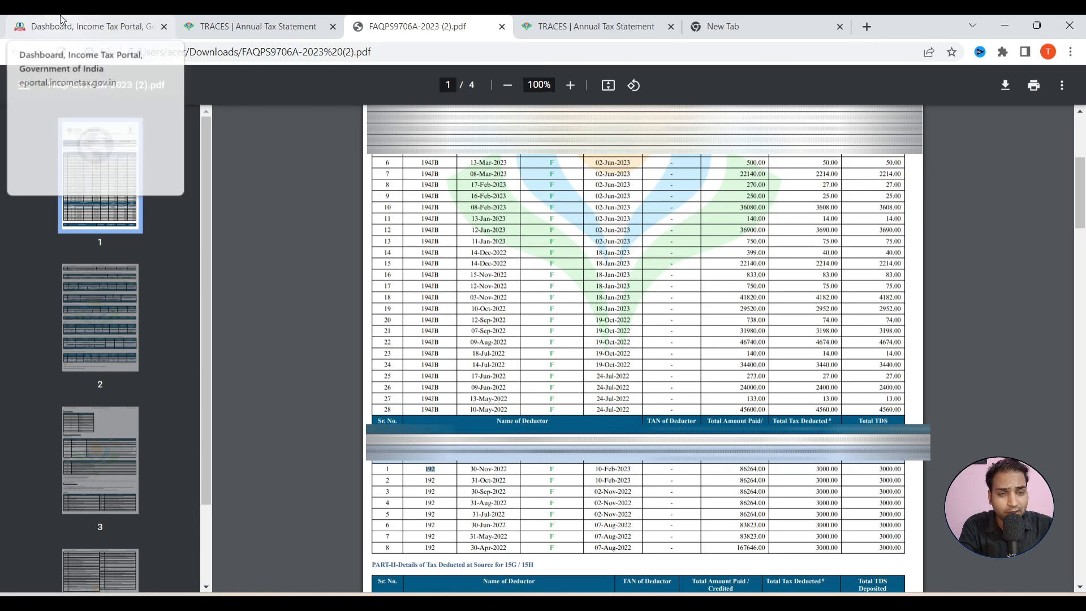
click(62, 20)
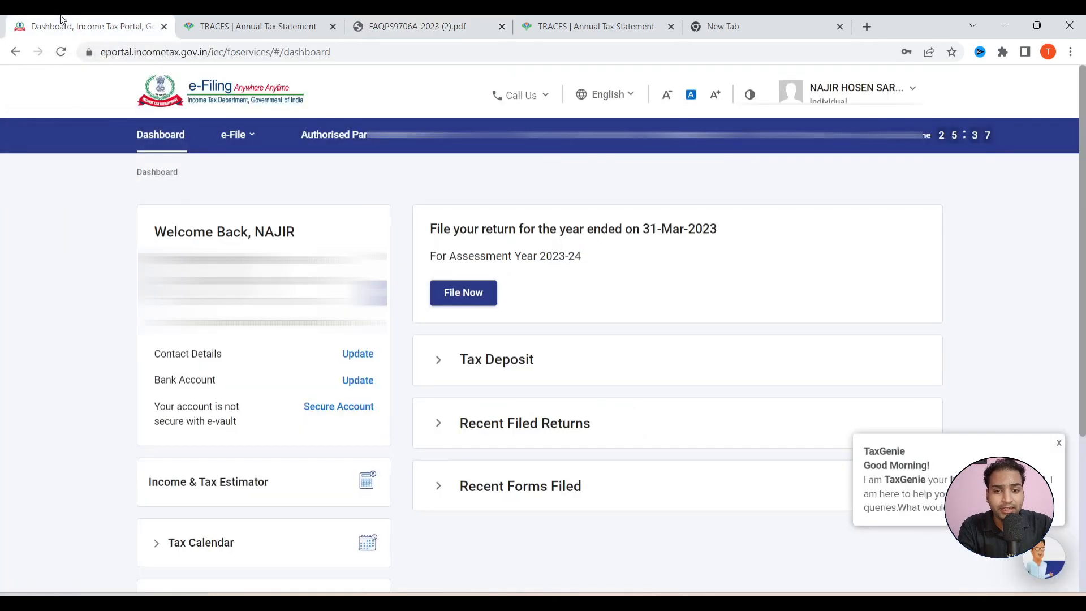
click(237, 134)
mouse_move(271, 170)
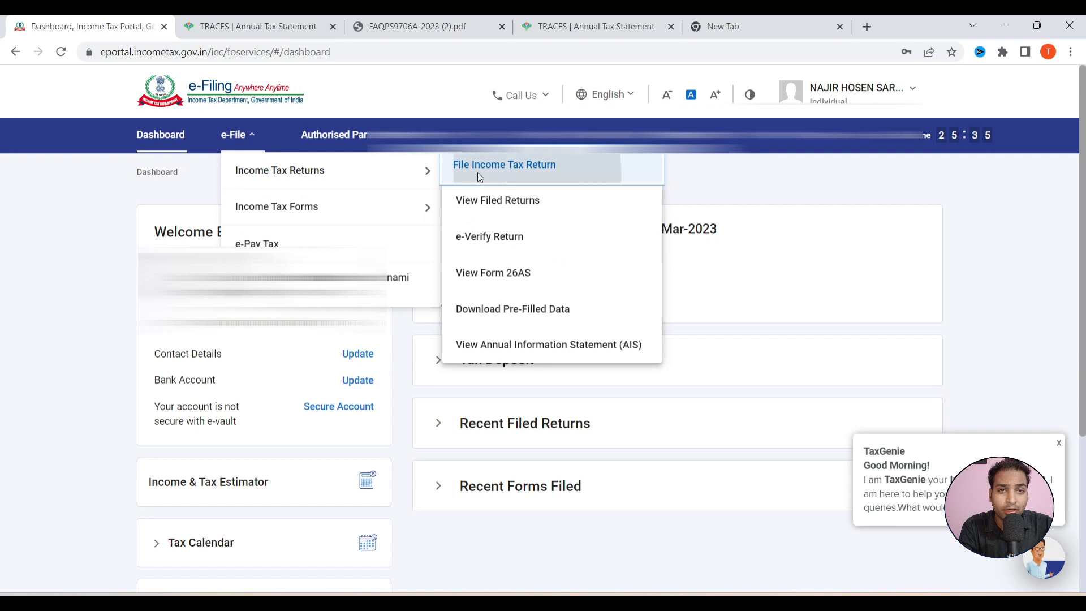
click(478, 172)
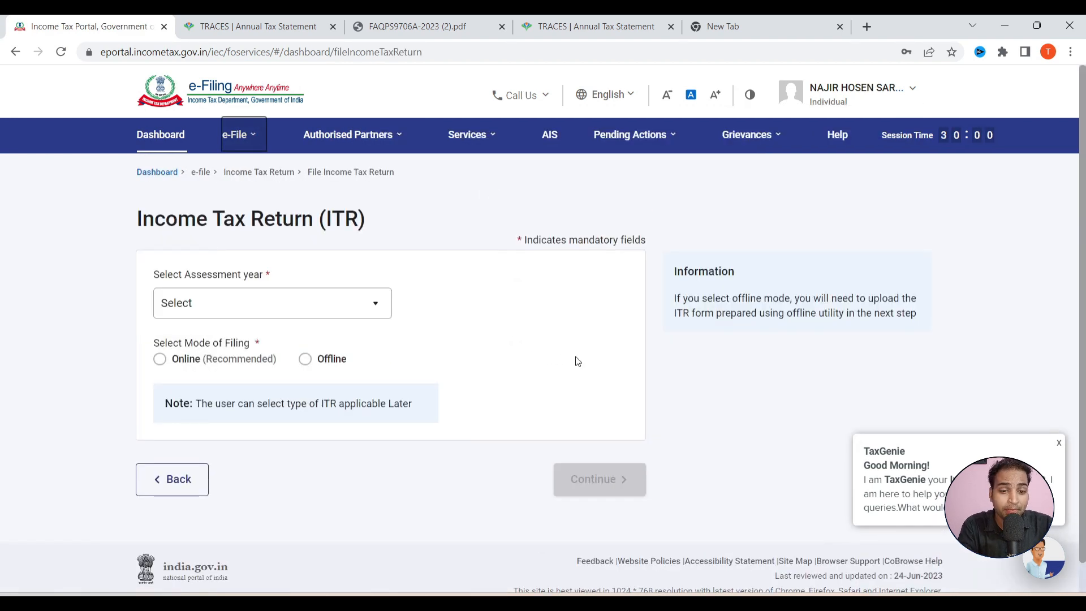
Select assessment year 2023-24 (Current A.Y.) with the Online mode of filing and continue.
click(305, 311)
click(232, 364)
click(242, 362)
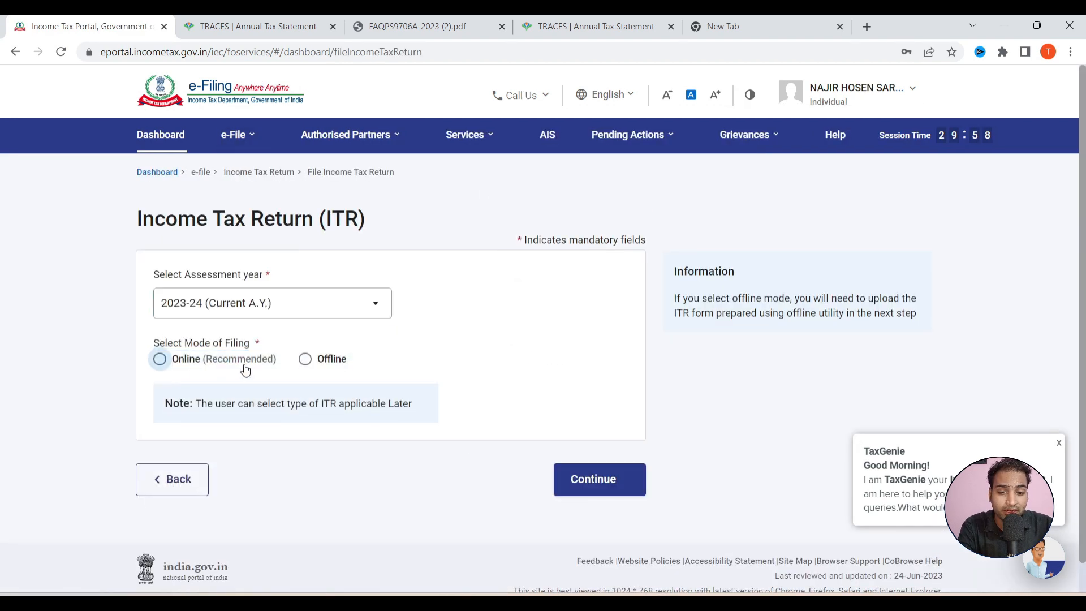
click(604, 490)
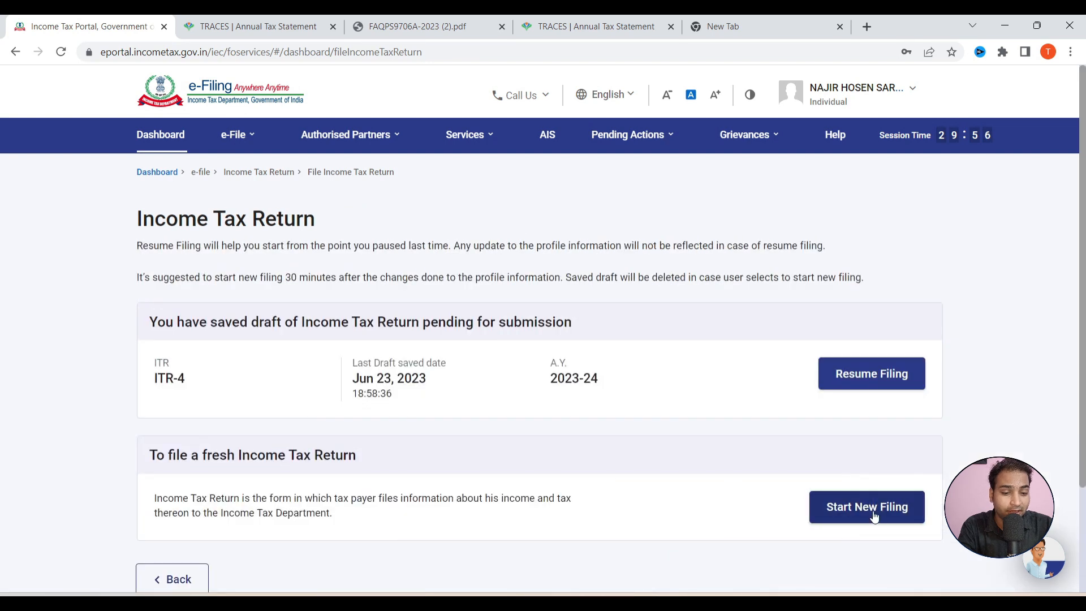
Resume the saved ITR-4 draft and acknowledge the pre-filled return notice.
scroll(655, 467, down, 2)
click(866, 269)
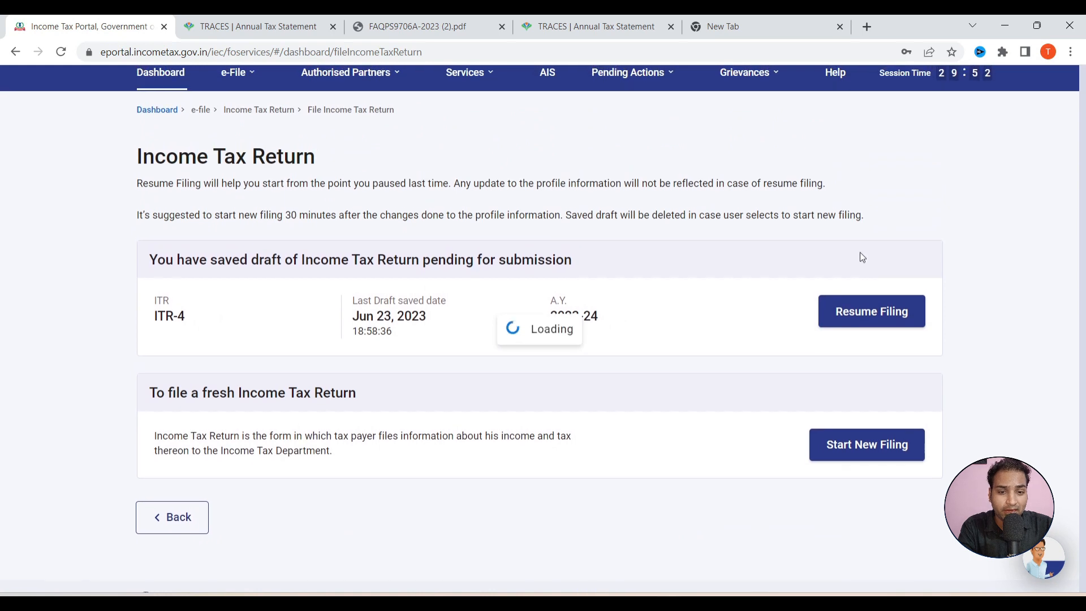
scroll(531, 182, down, 5)
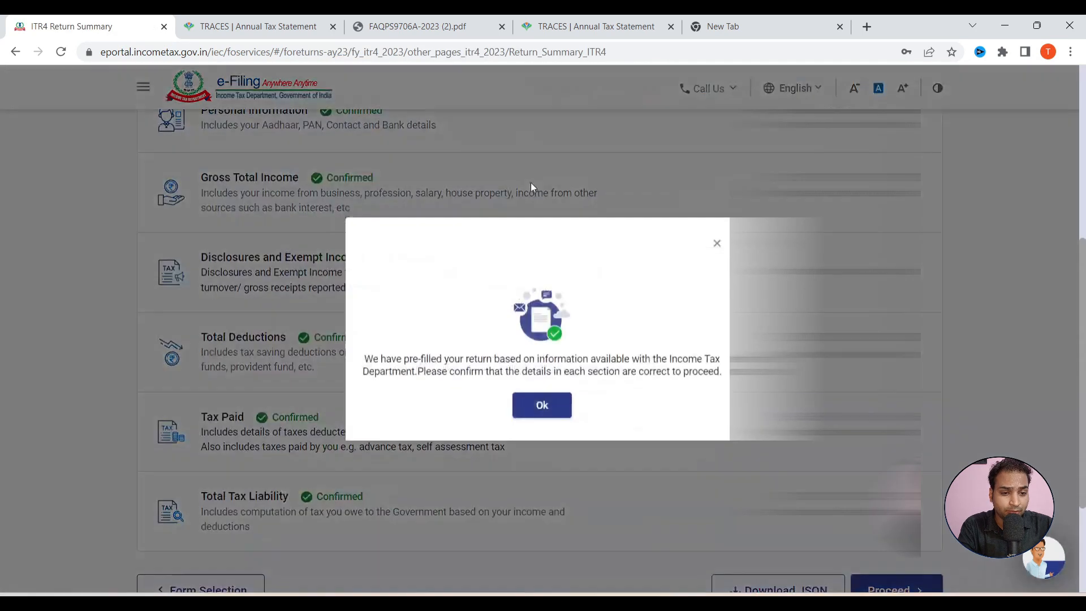
click(544, 404)
scroll(485, 269, up, 4)
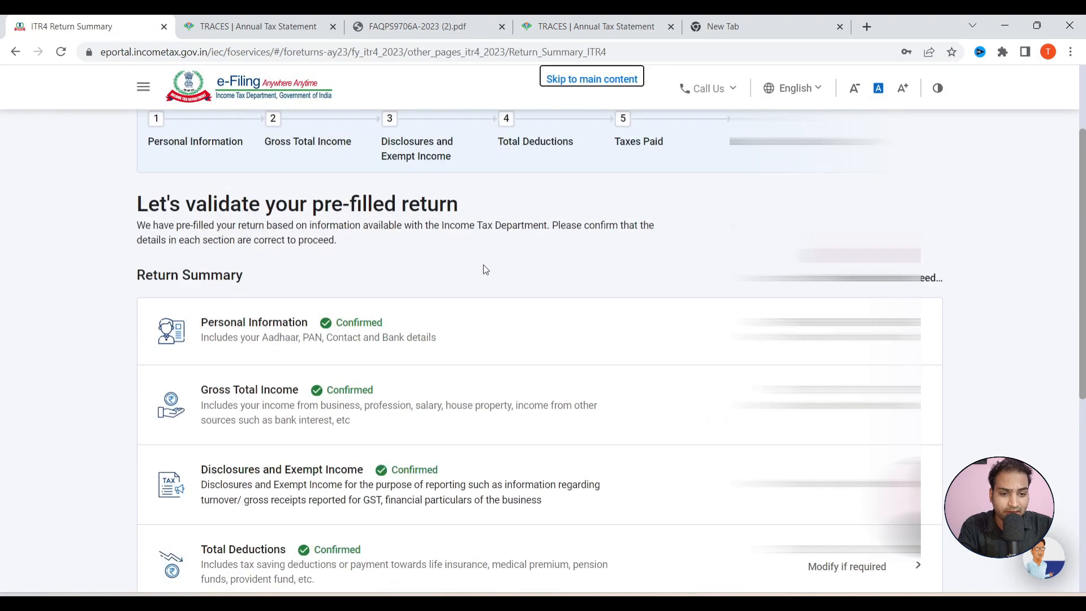
Open the Personal Information section of the return, go through its details down to the bank accounts and confirm it.
click(465, 323)
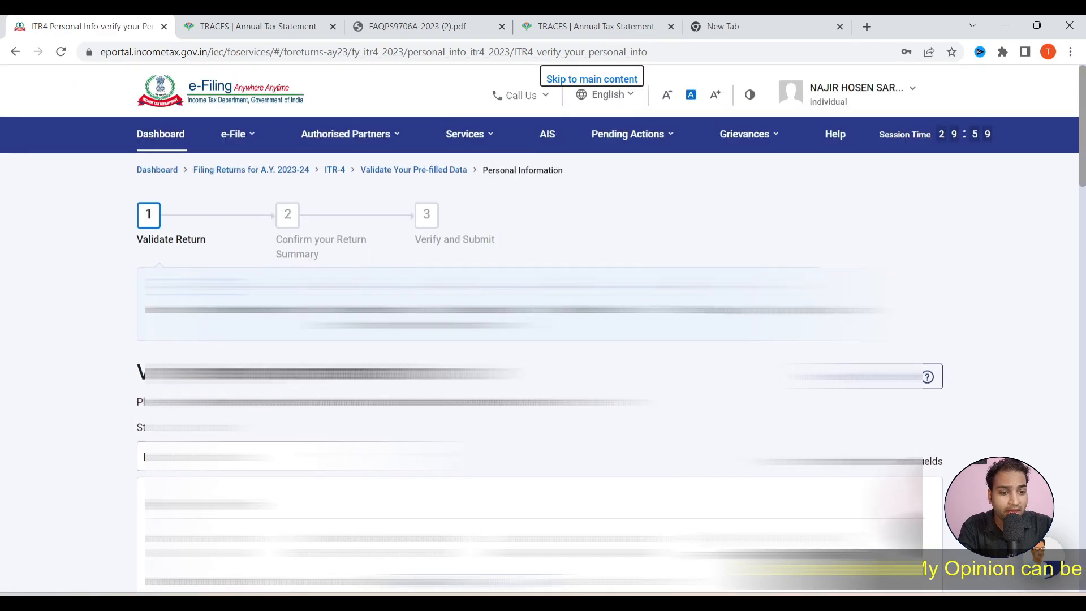
drag(346, 171, 306, 169)
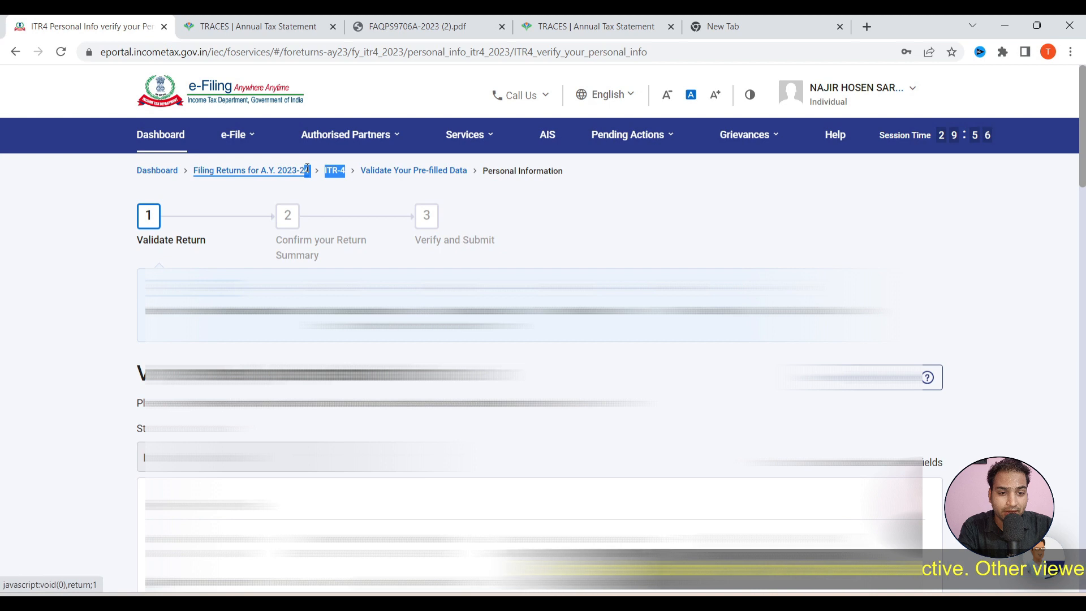
scroll(307, 169, down, 10)
scroll(291, 332, down, 15)
scroll(291, 333, down, 4)
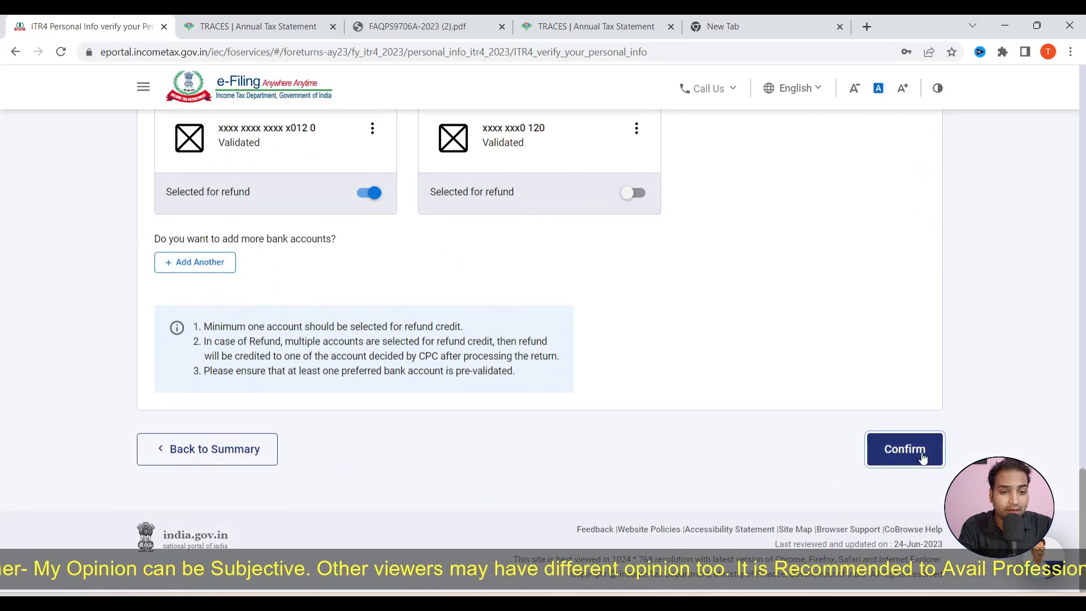
click(905, 448)
Open the Gross Total Income section and skip the salary exemption questions.
scroll(331, 405, down, 5)
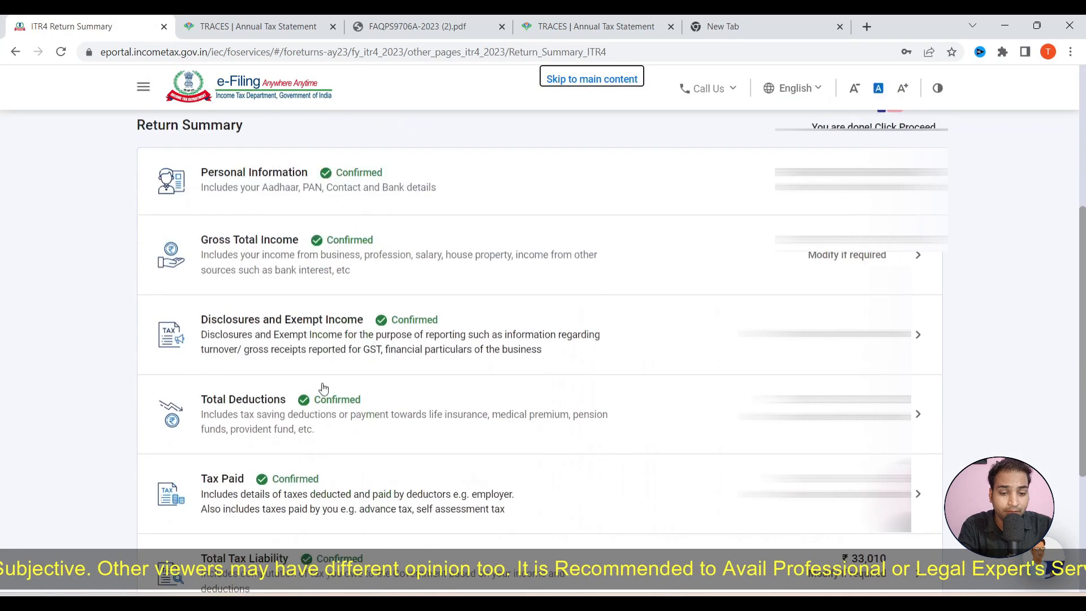
click(441, 242)
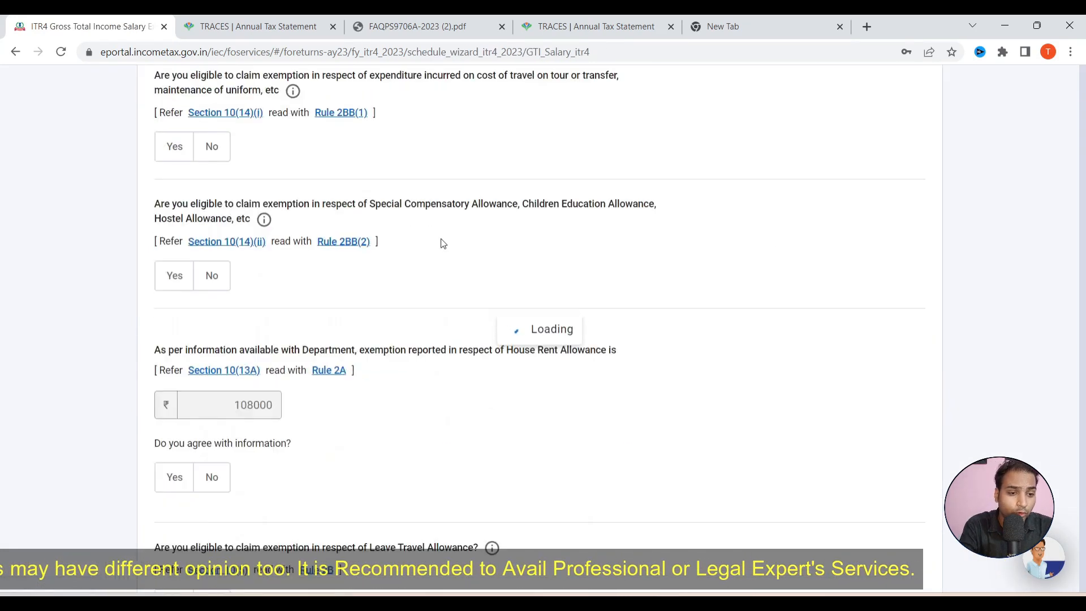
scroll(439, 243, down, 10)
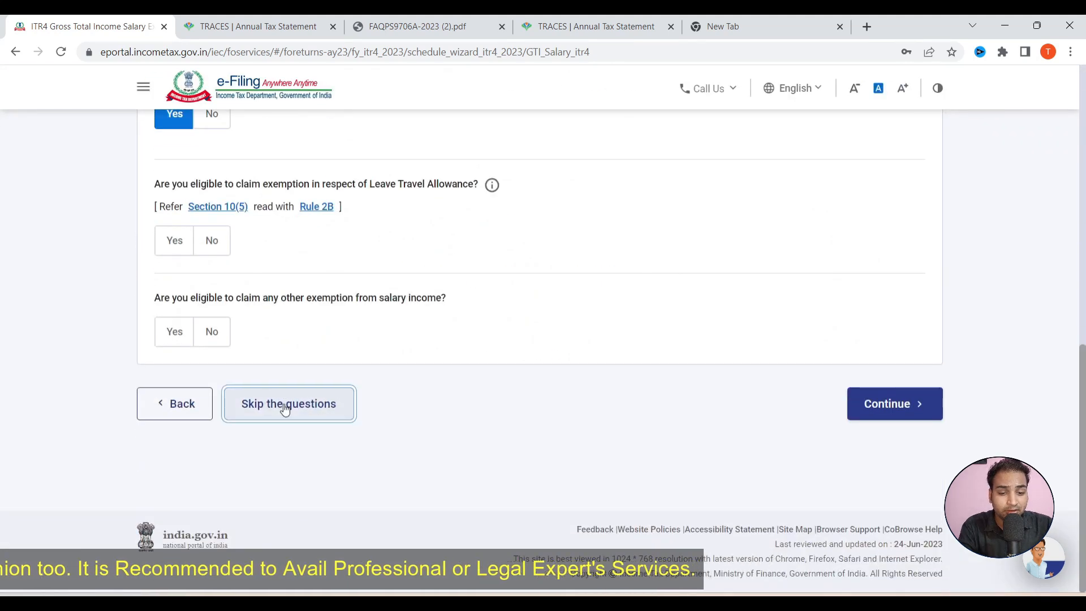
click(284, 404)
click(692, 391)
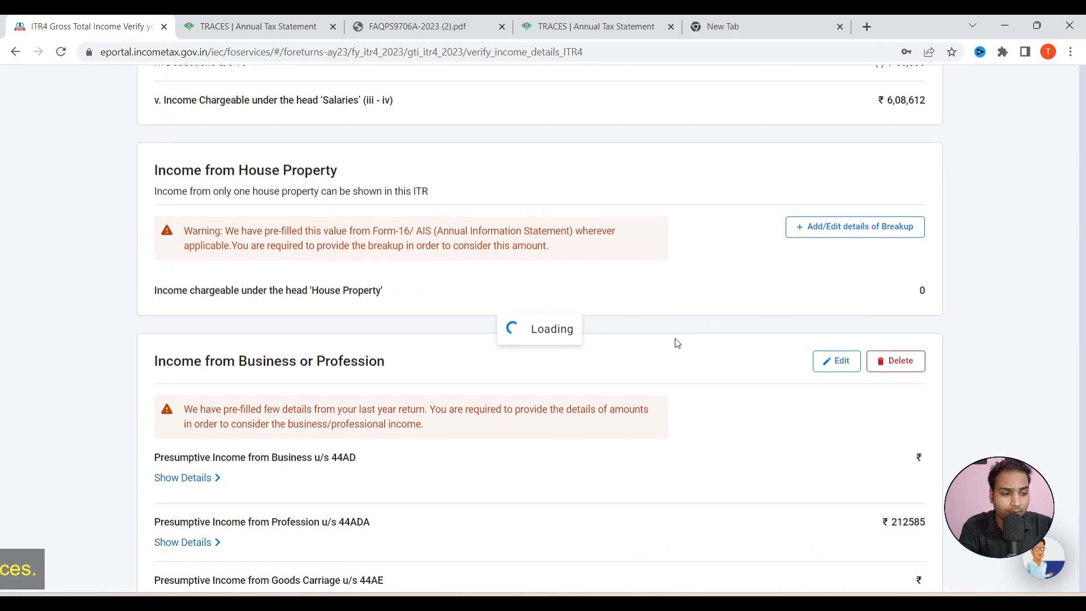
Review the income source details and open the Income from Salary section for editing.
scroll(441, 222, down, 5)
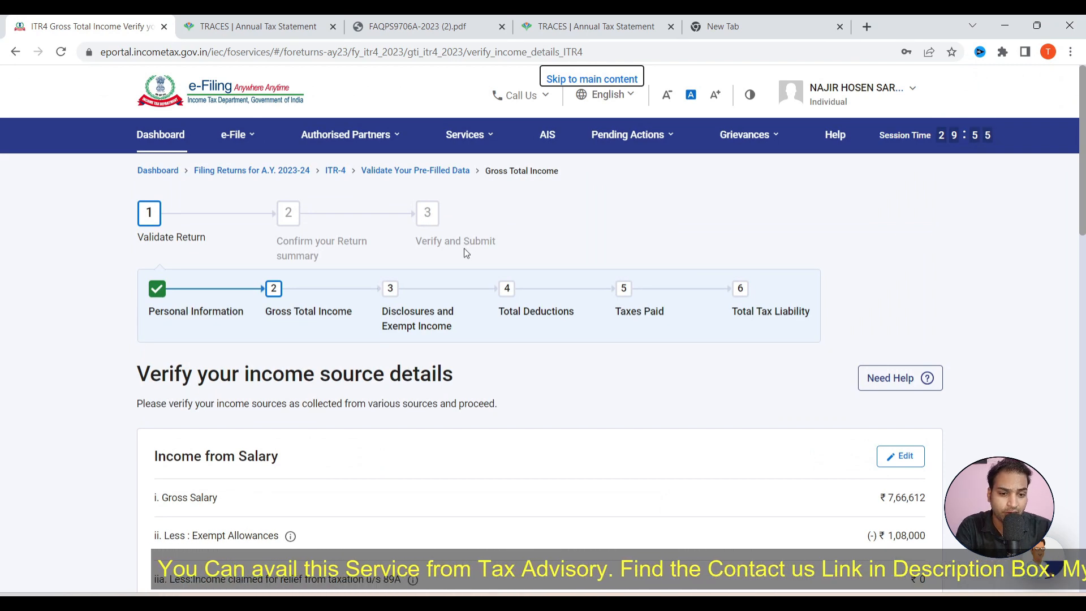
scroll(473, 356, down, 4)
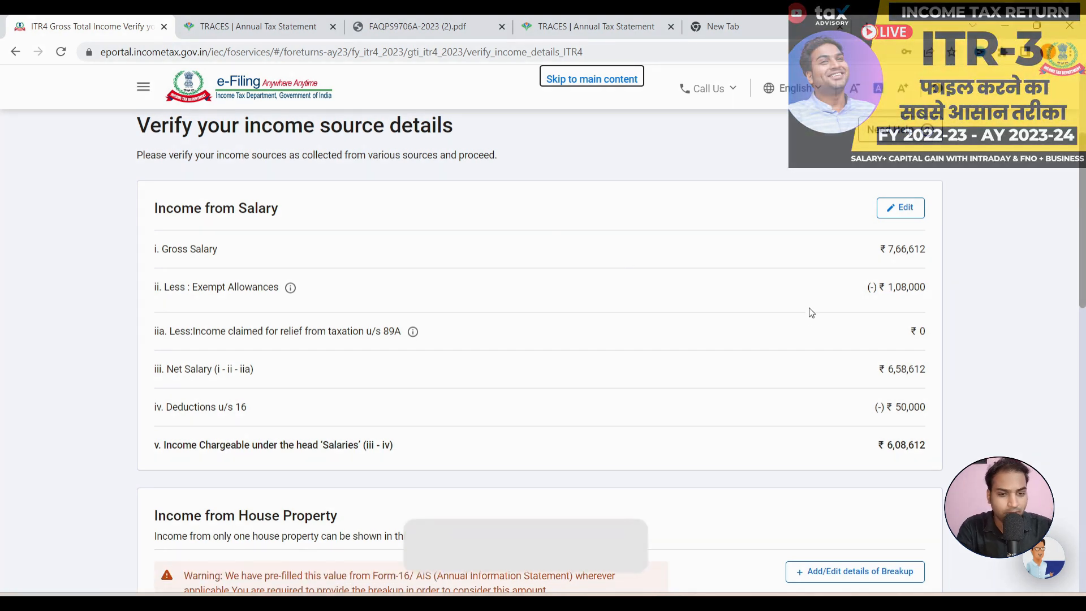
scroll(810, 311, down, 1)
scroll(877, 226, up, 2)
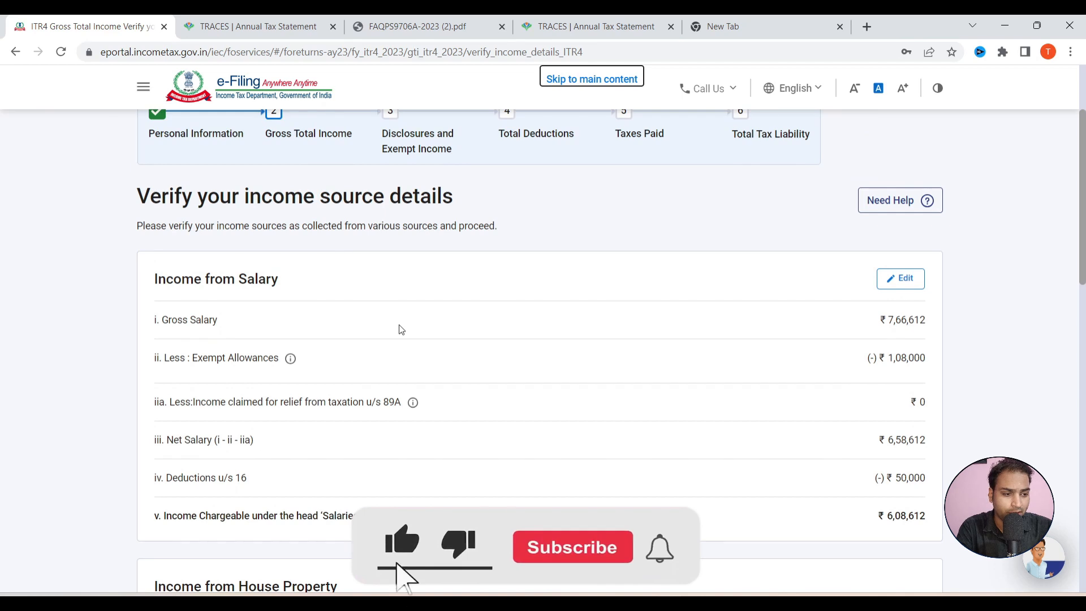
drag(158, 278, 272, 279)
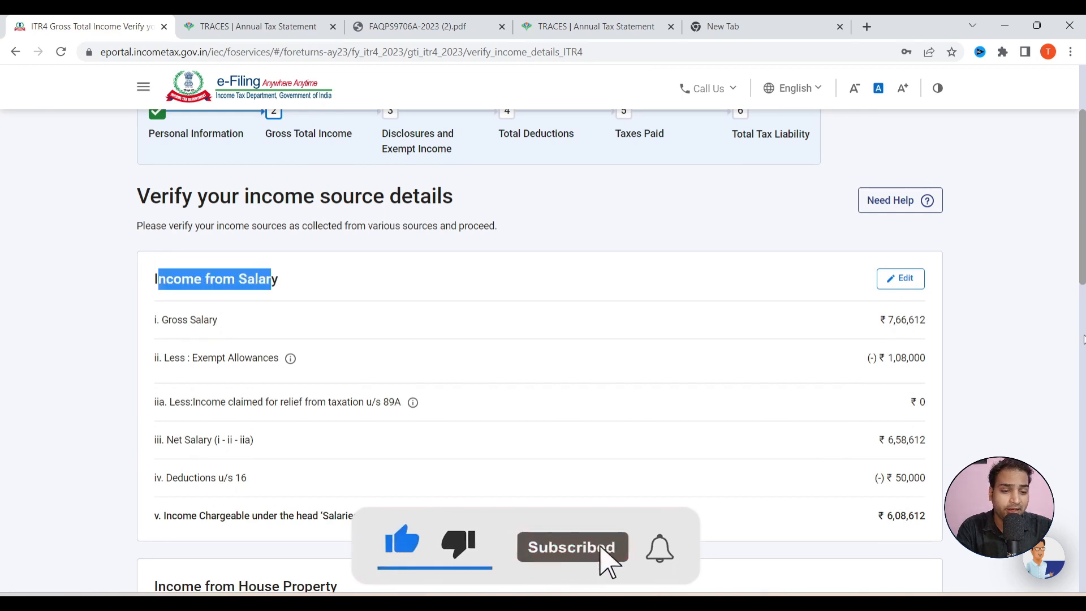
click(905, 283)
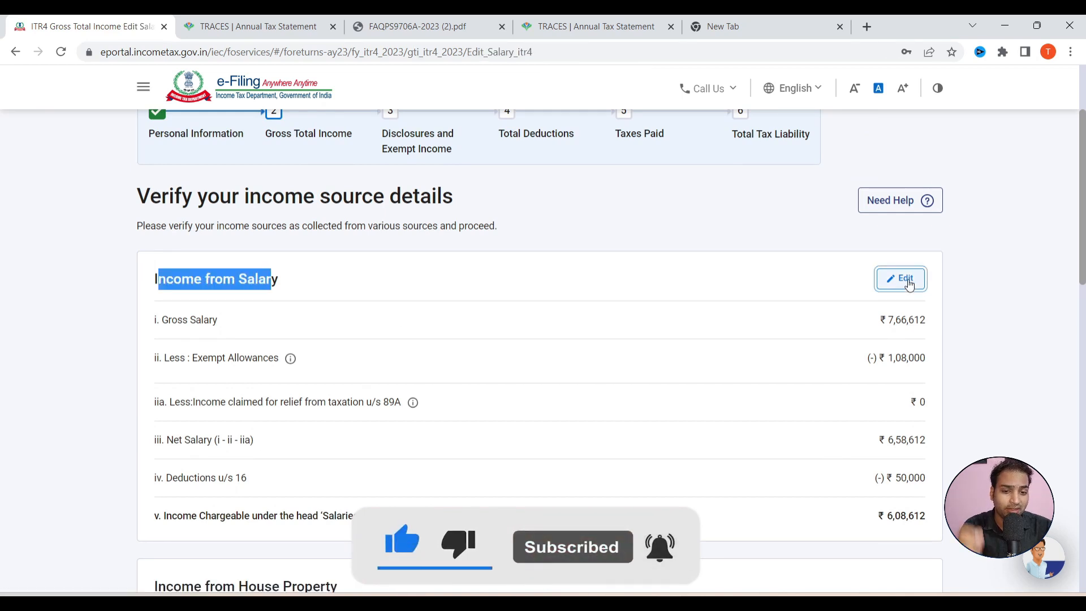
Check the gross salary against the Form 26AS PDF and go through the exempt allowances and section 16 deductions.
click(416, 19)
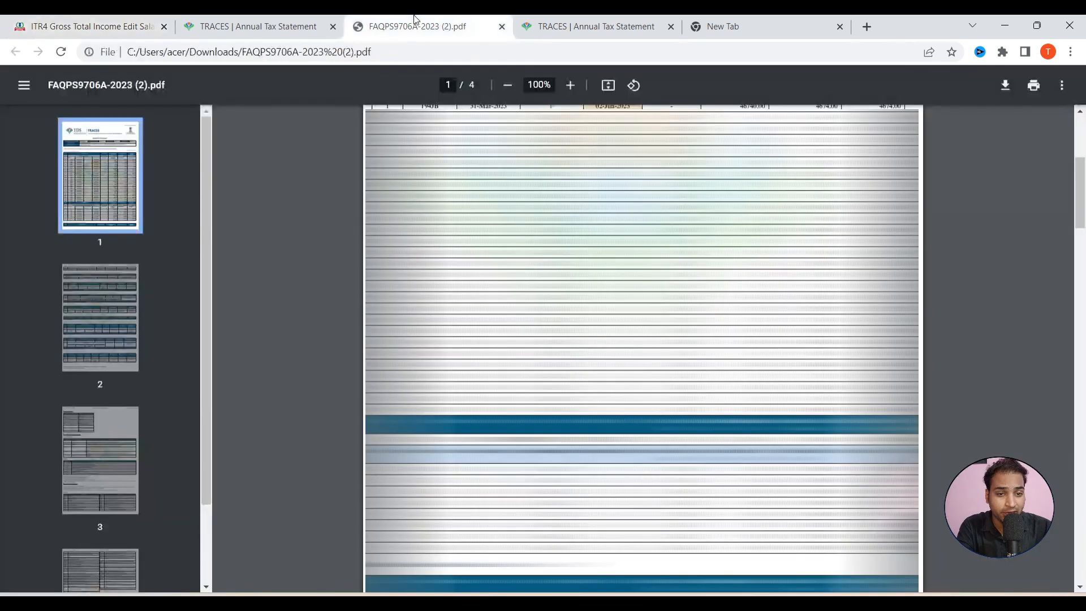
scroll(642, 348, down, 5)
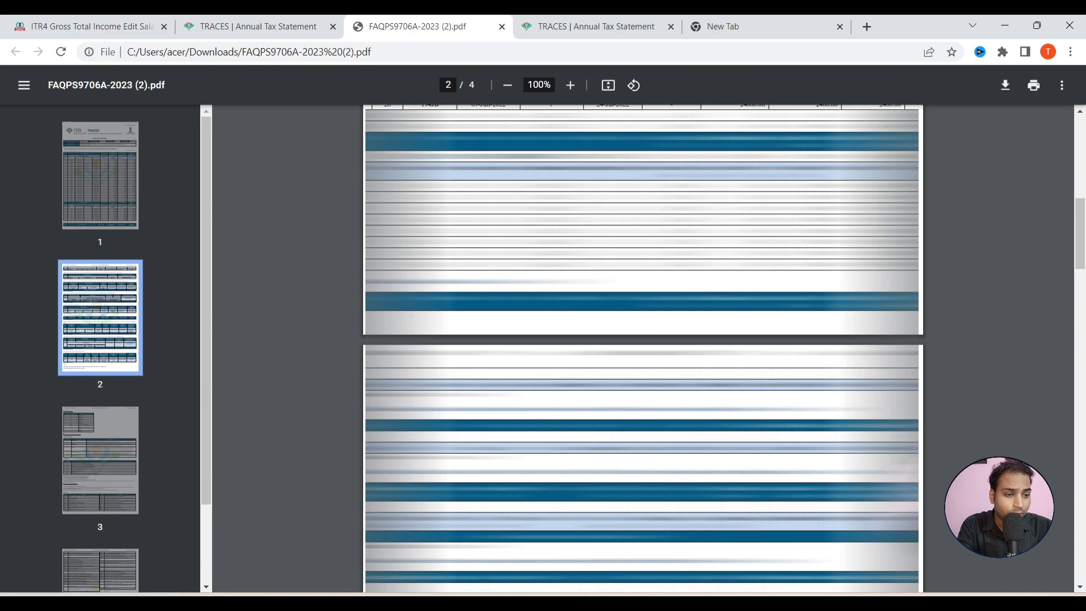
click(99, 23)
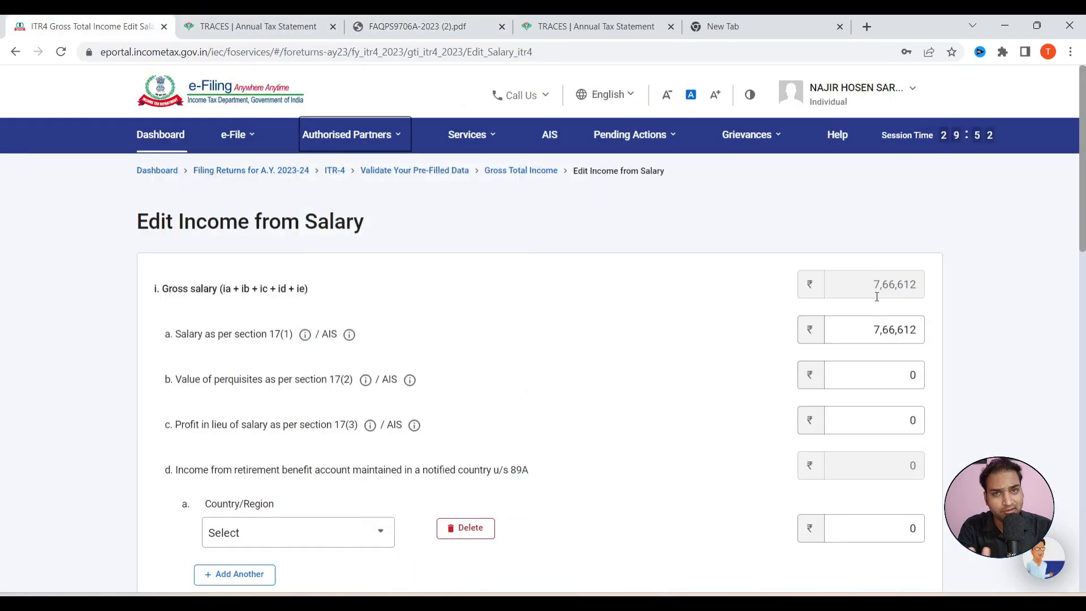
scroll(792, 412, down, 12)
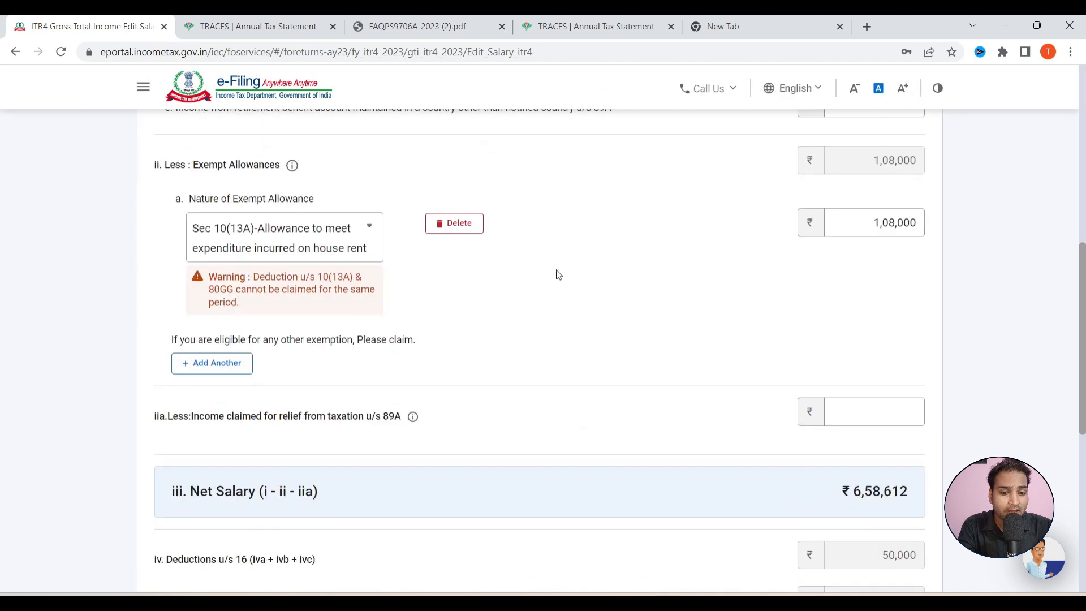
scroll(748, 405, down, 4)
scroll(266, 323, up, 9)
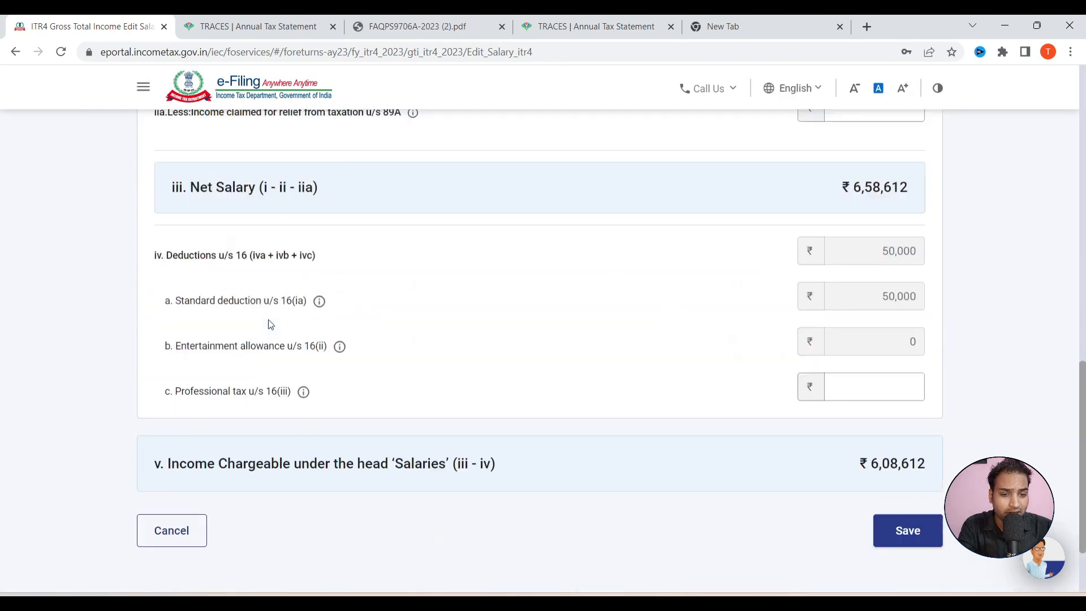
scroll(334, 344, down, 1)
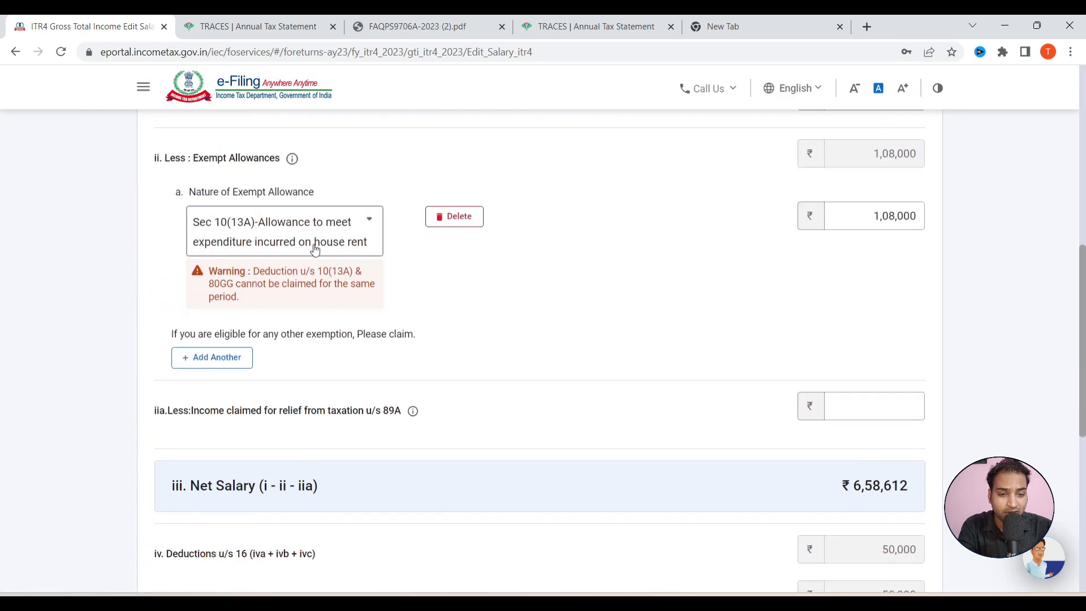
Add a second exempt allowance entry, look through the available allowance types and delete the entry again.
click(209, 362)
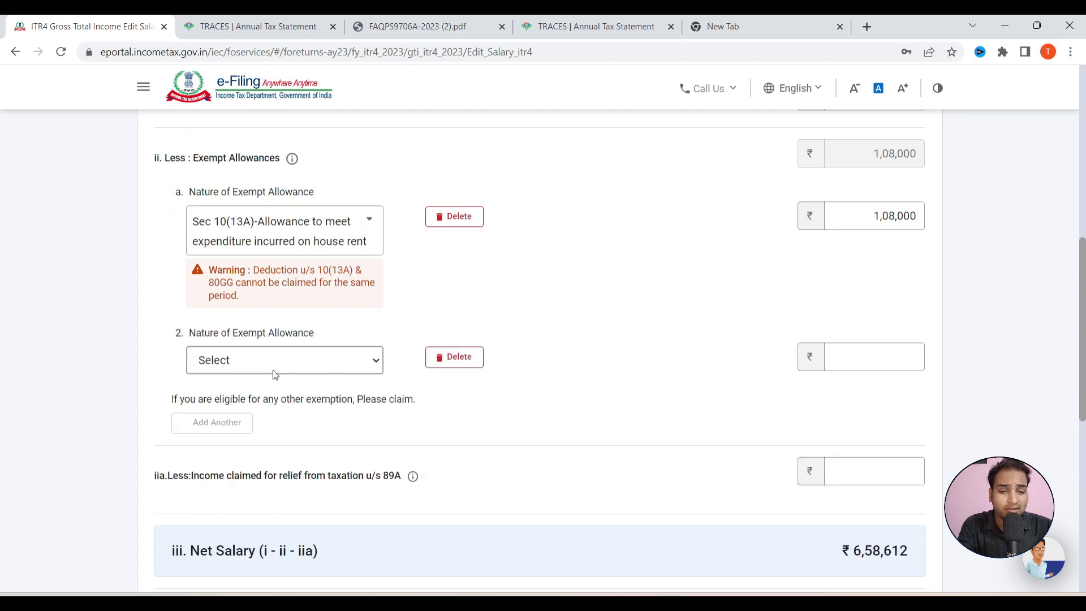
click(306, 363)
scroll(272, 453, down, 5)
scroll(276, 485, down, 5)
scroll(285, 428, up, 5)
click(455, 286)
click(454, 285)
click(656, 381)
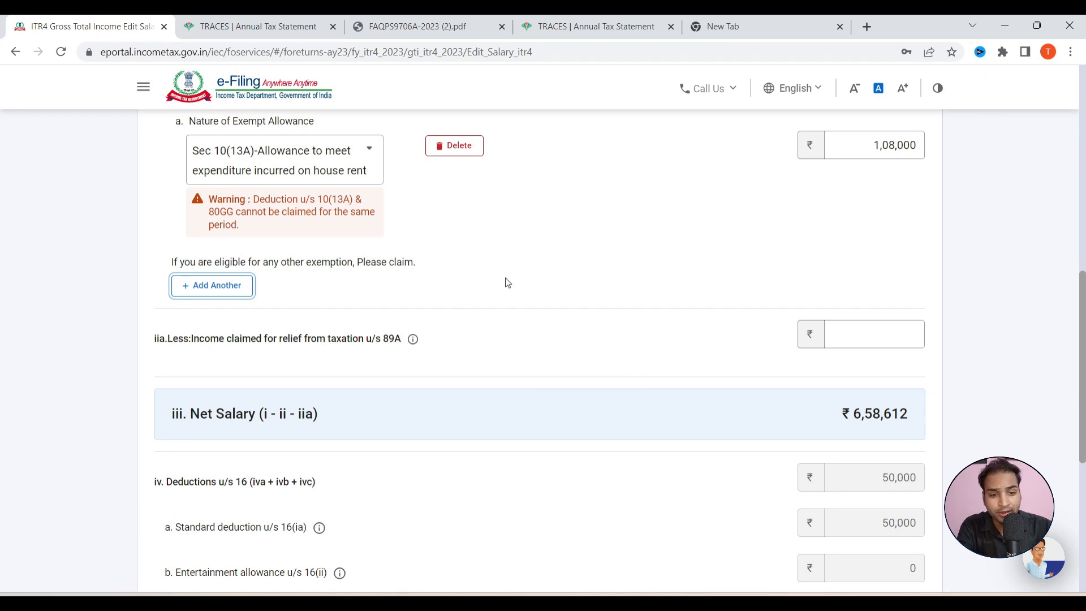
Save the salary income details and open the Income from Business or Profession section for editing.
scroll(508, 283, down, 6)
click(900, 399)
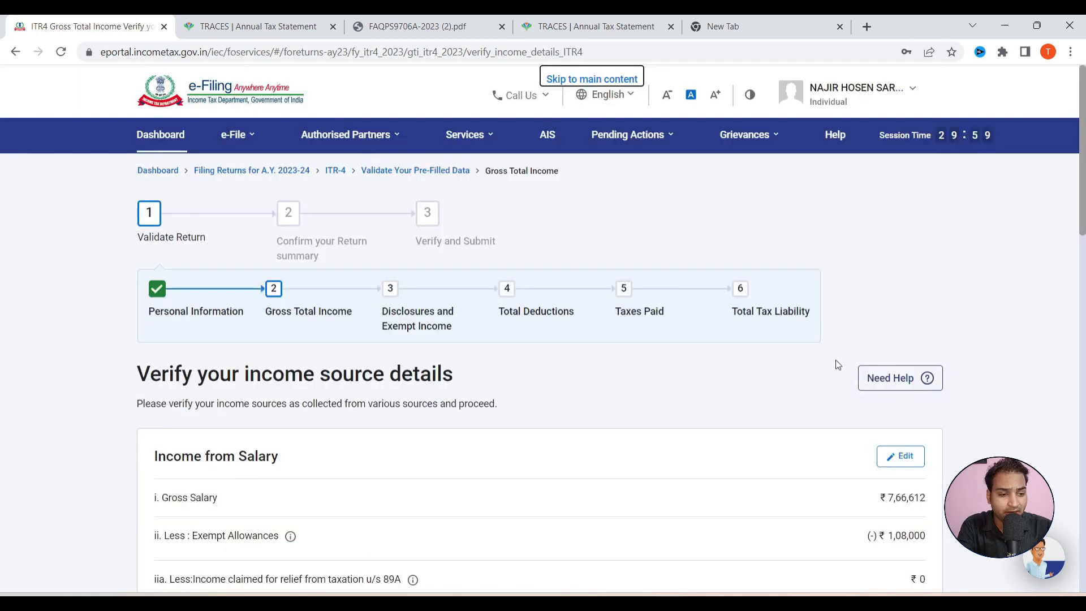
scroll(718, 362, down, 10)
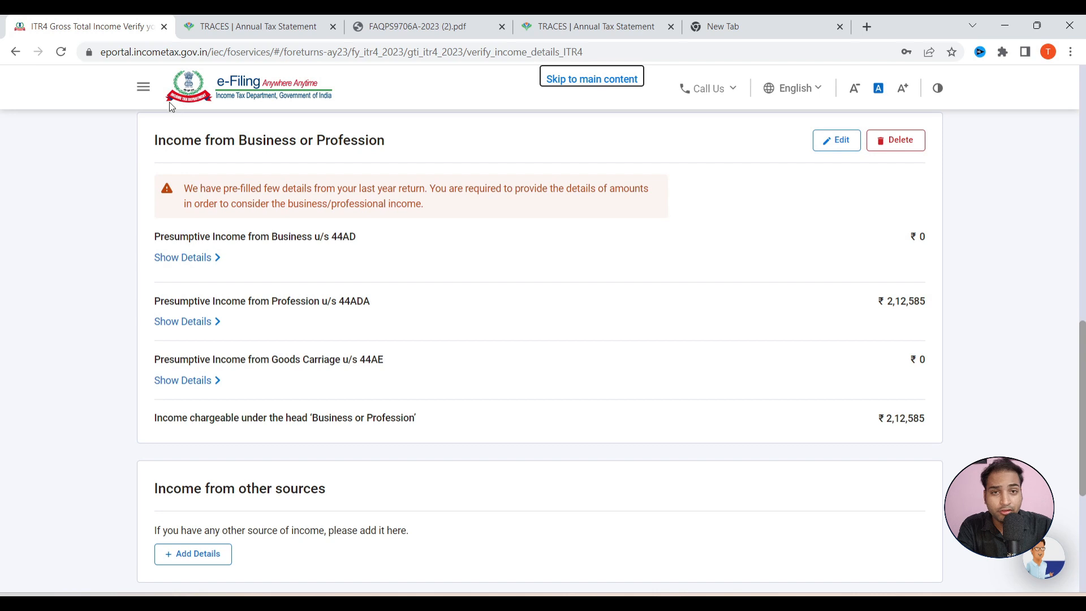
click(831, 141)
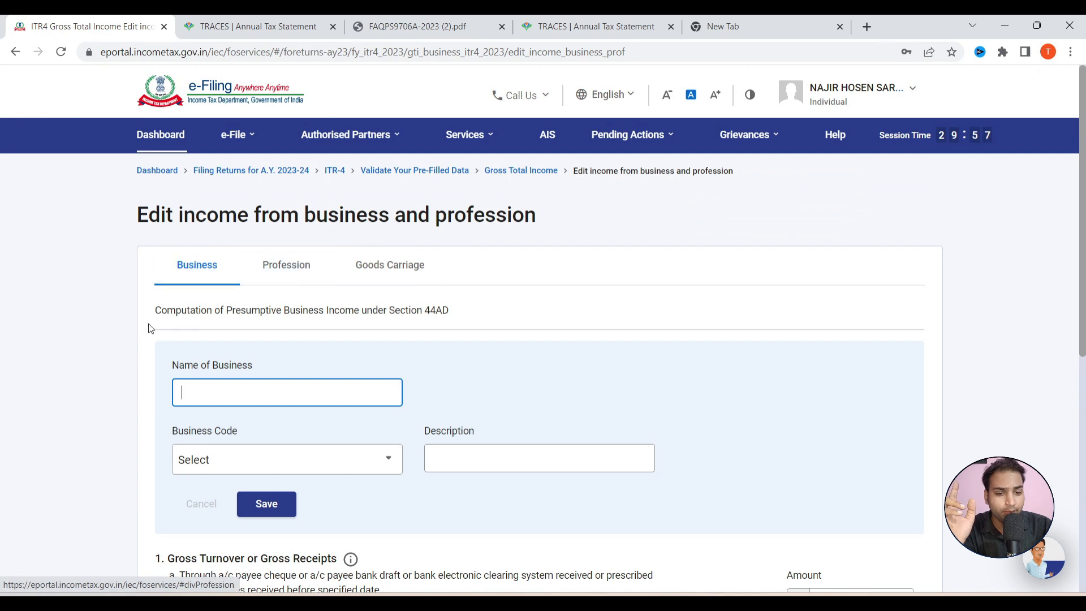
Look over the section 44AD business form, then examine the listed profession and its gross receipts under section 44ADA.
scroll(149, 328, down, 5)
scroll(202, 218, up, 3)
scroll(669, 588, down, 3)
scroll(432, 407, up, 3)
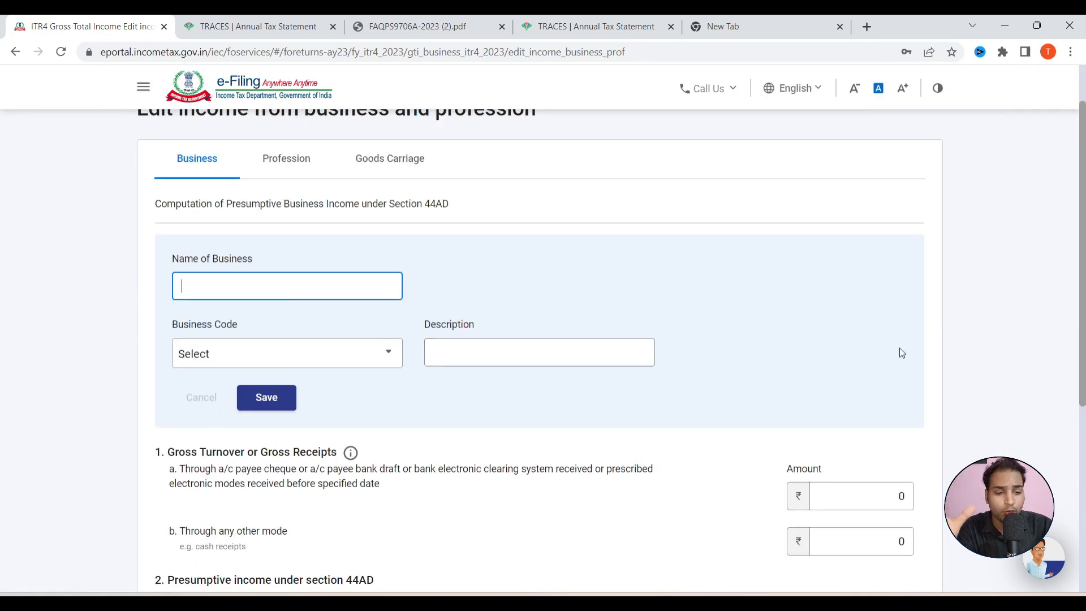
scroll(669, 315, down, 2)
scroll(273, 283, up, 4)
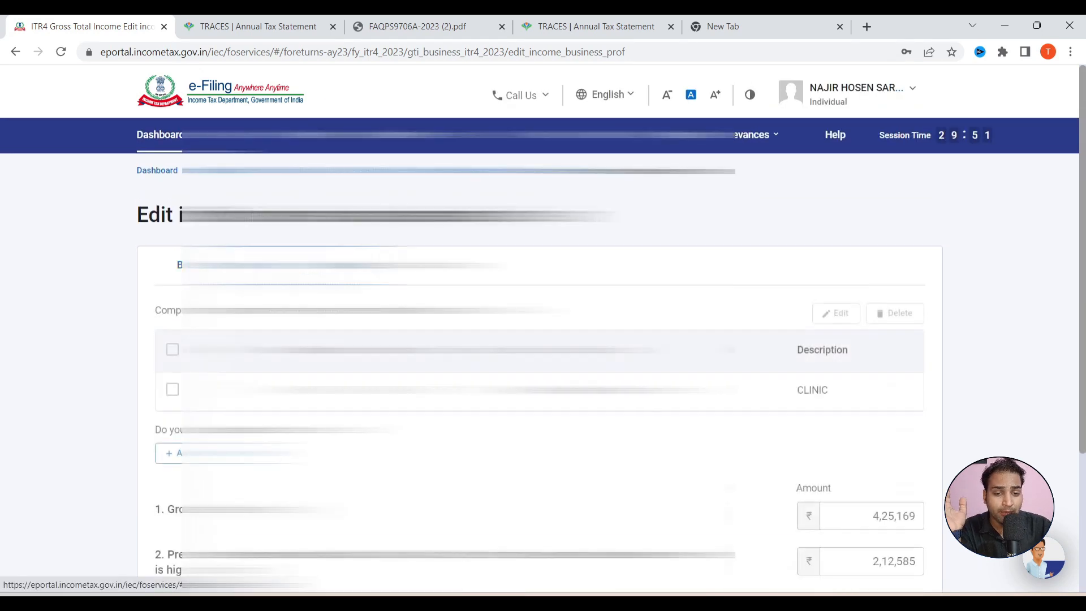
scroll(152, 235, down, 3)
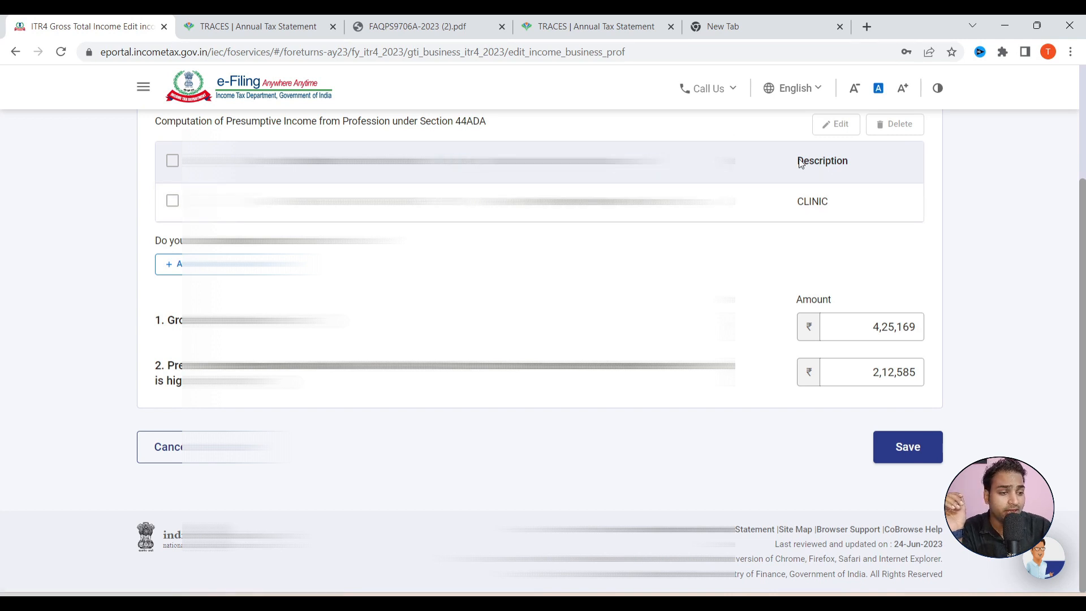
drag(797, 161, 853, 157)
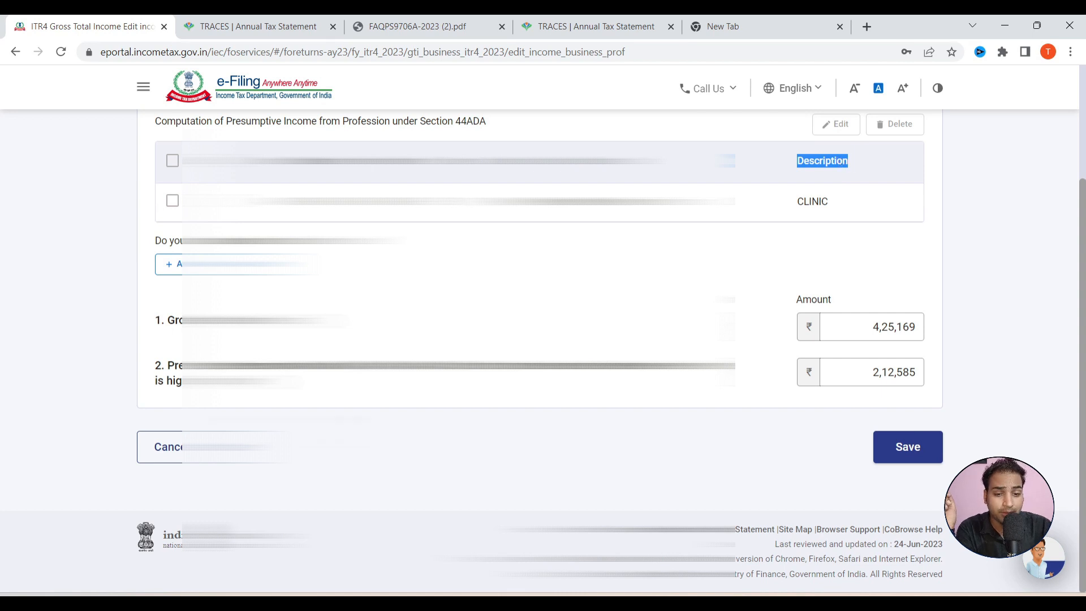
Check the profession's gross receipts against the section 194JB entries in the Form 26AS PDF and save the profession income details.
click(417, 27)
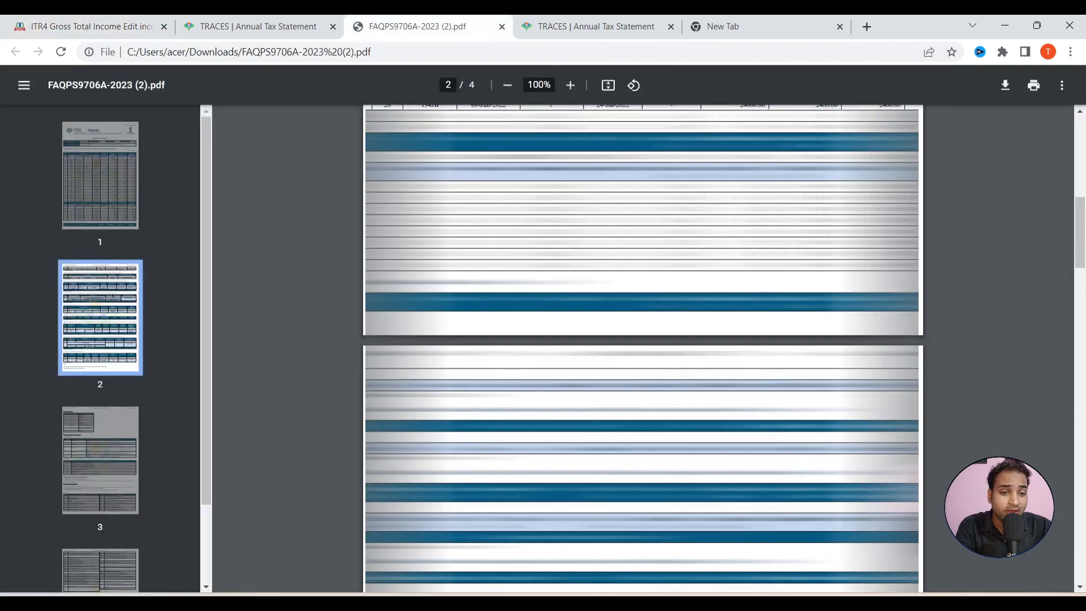
scroll(798, 234, up, 3)
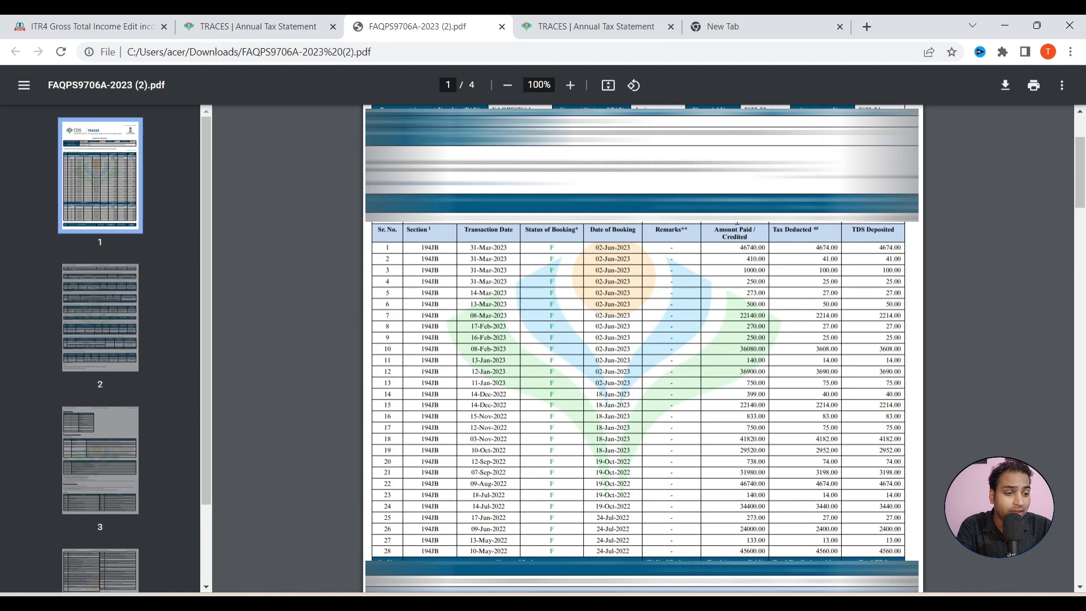
click(195, 23)
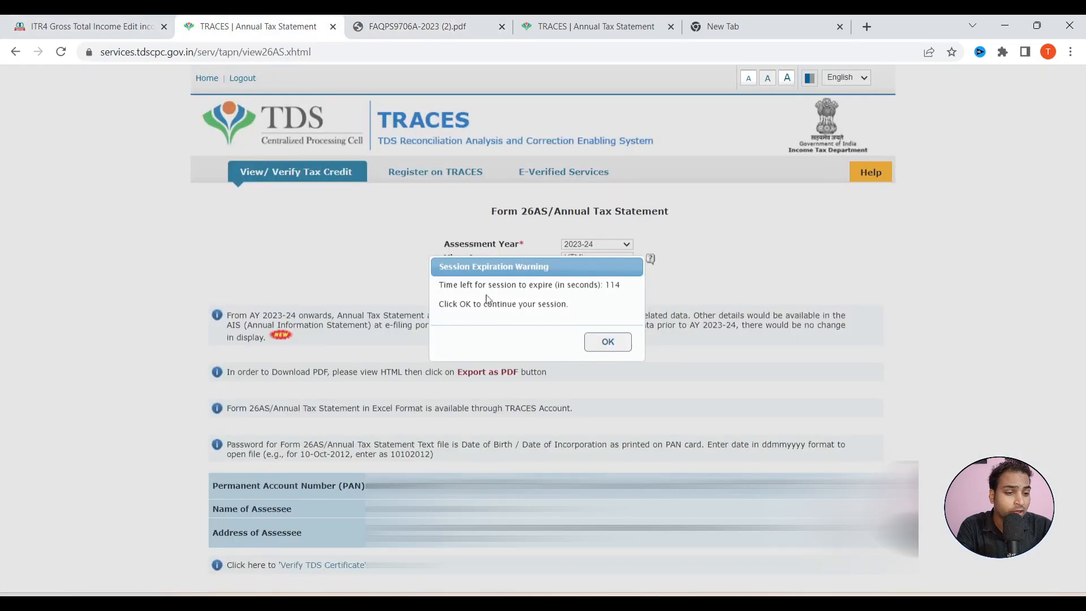
click(3, 21)
drag(858, 319, 940, 320)
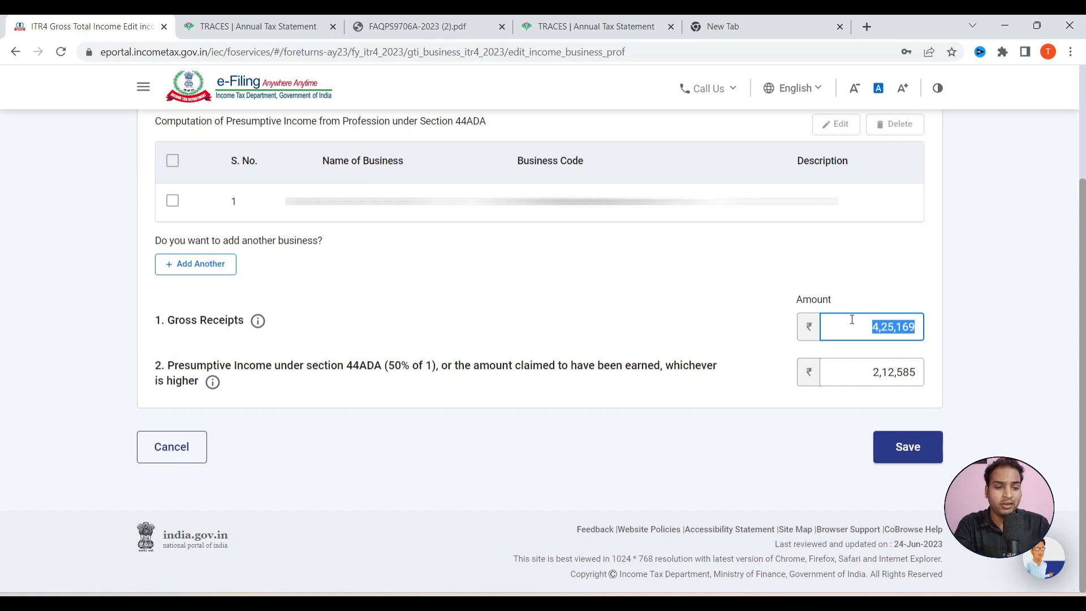
click(922, 460)
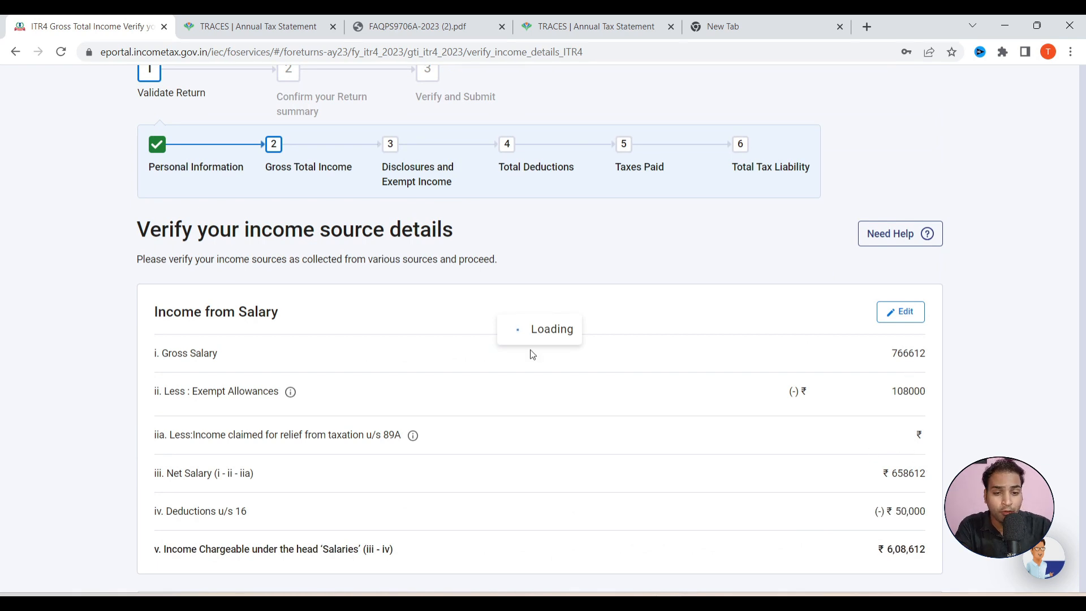
Review the income source details from salary through house property and profession down to the gross total income.
scroll(453, 368, down, 8)
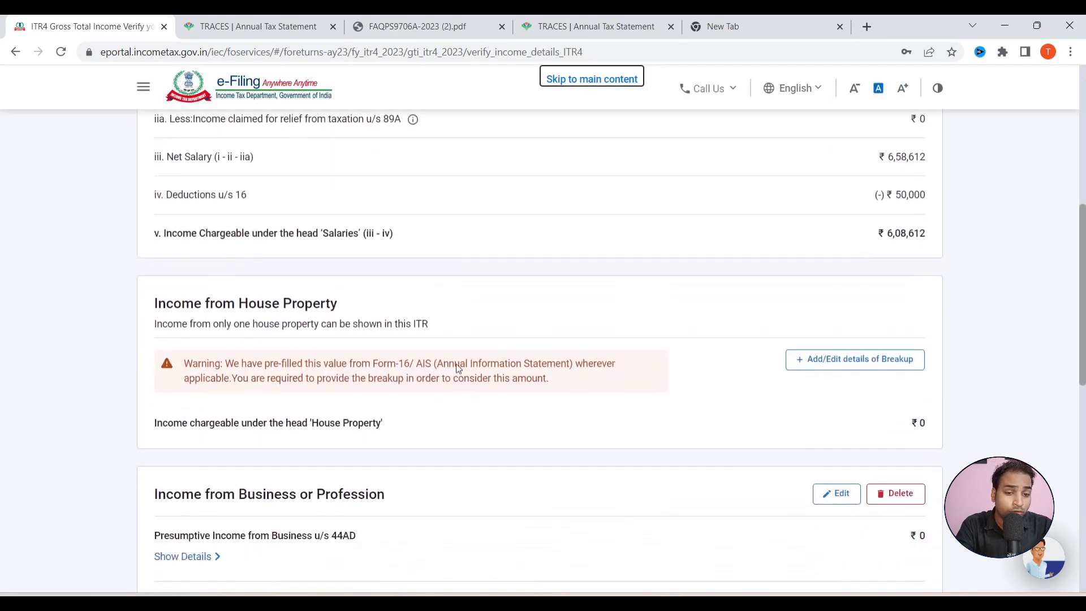
scroll(121, 164, up, 4)
scroll(277, 141, up, 4)
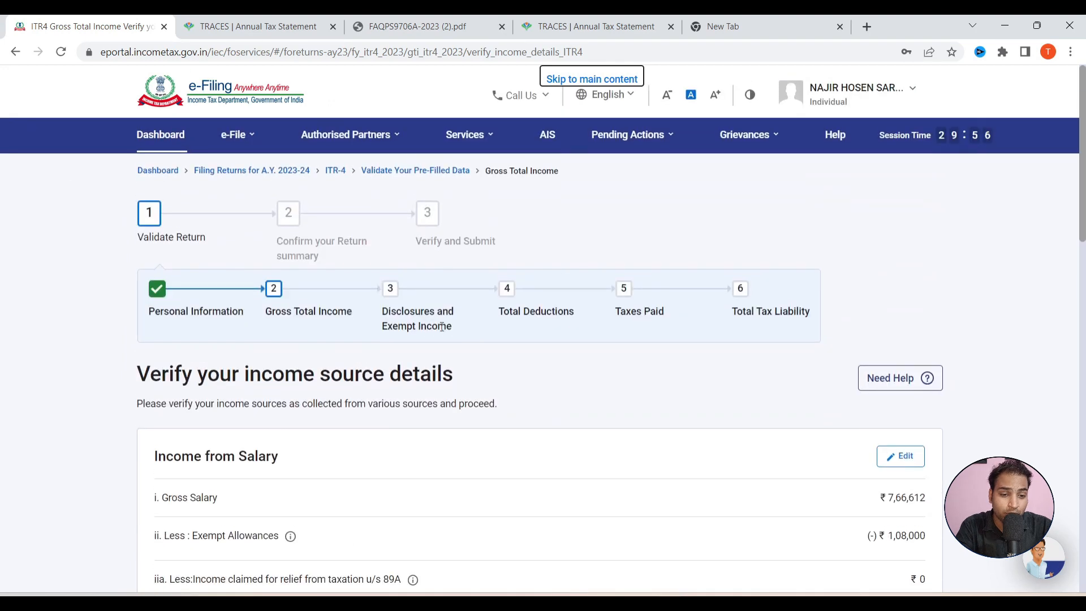
scroll(479, 258, down, 2)
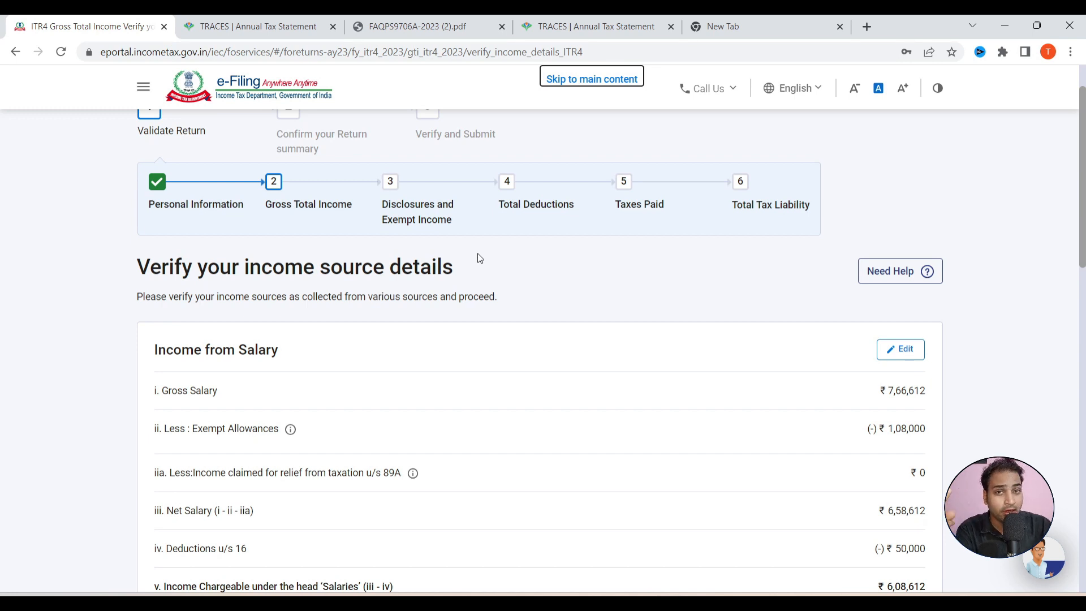
scroll(486, 258, down, 1)
scroll(486, 258, down, 10)
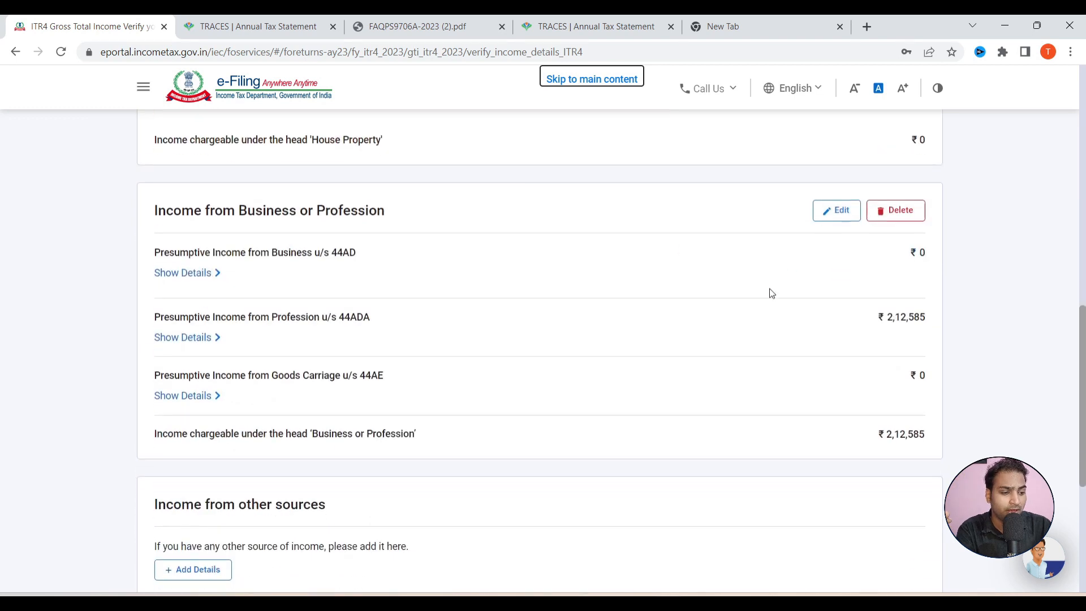
scroll(770, 291, down, 4)
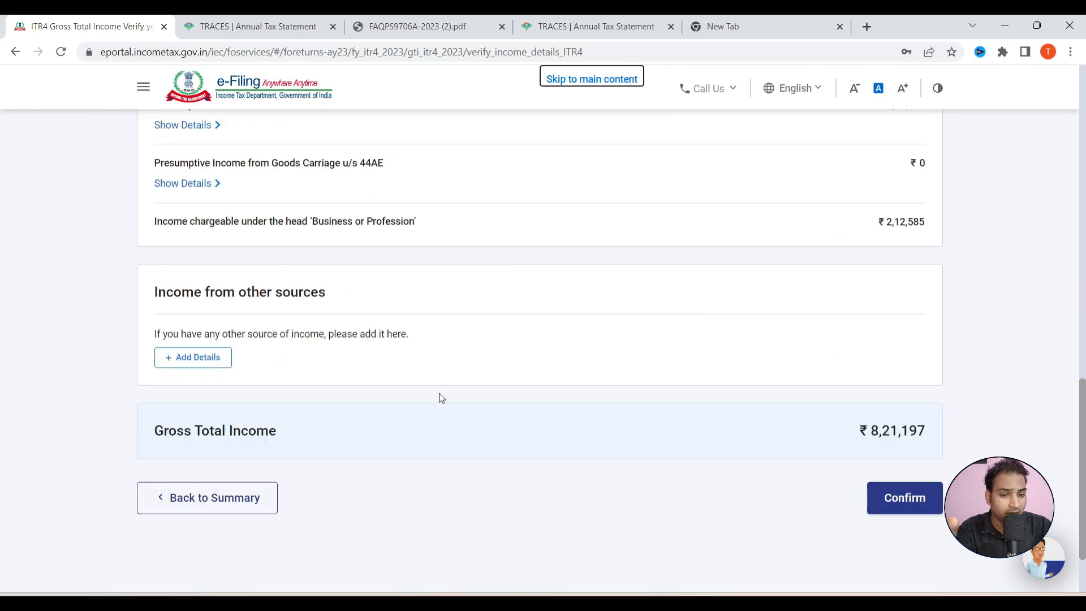
Start adding income from other sources and skip the preliminary questions about it.
click(223, 358)
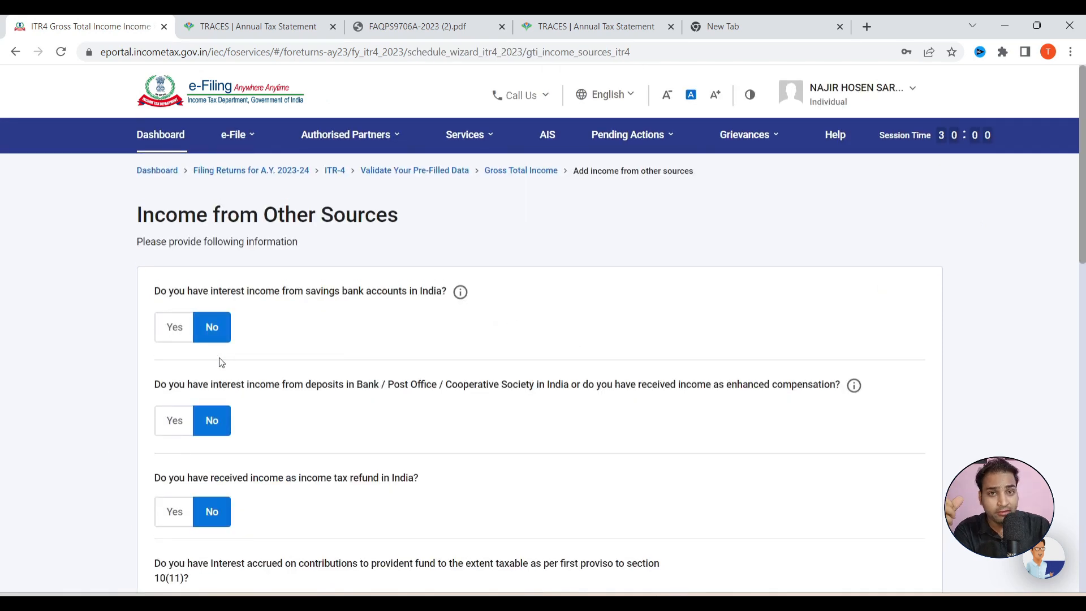
scroll(494, 373, down, 10)
click(300, 407)
click(707, 399)
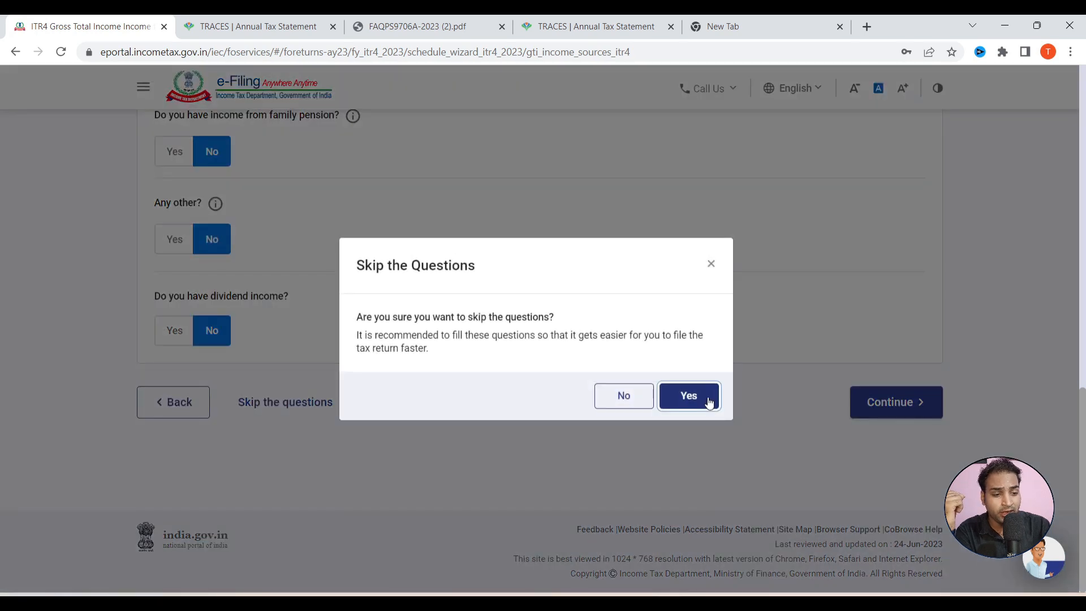
Proceed to the Compliance Portal's AIS homepage and open the Annual Information Statement for F.Y. 2022-23.
click(247, 135)
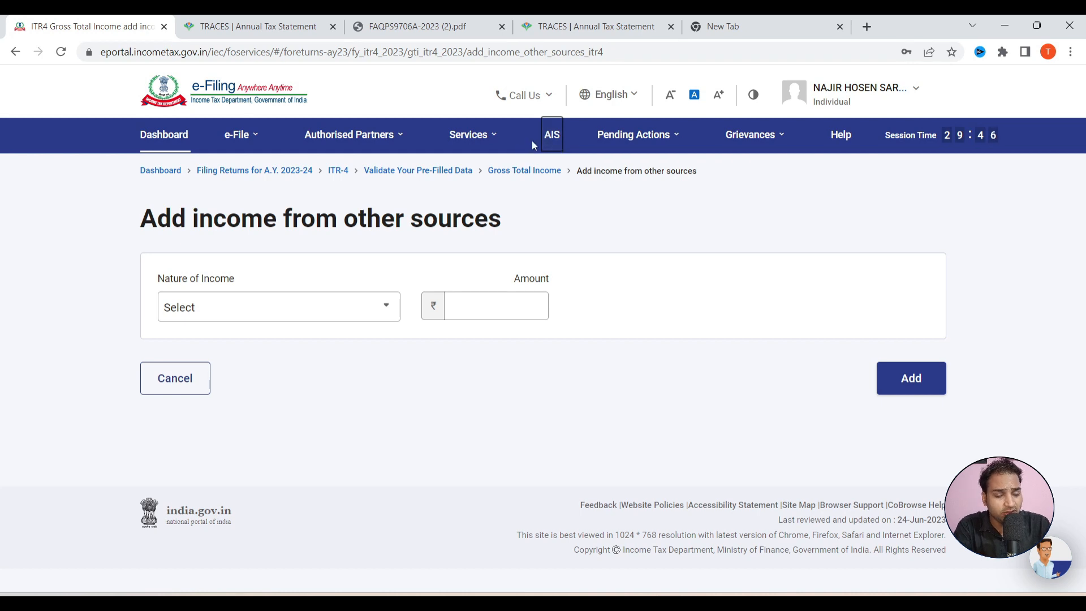
click(556, 138)
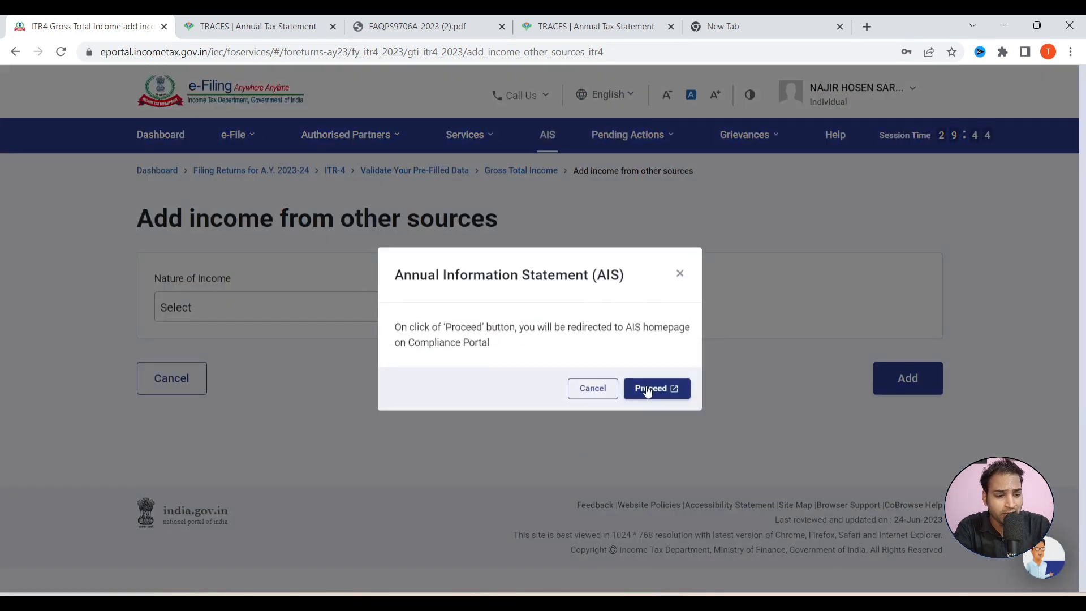
click(650, 380)
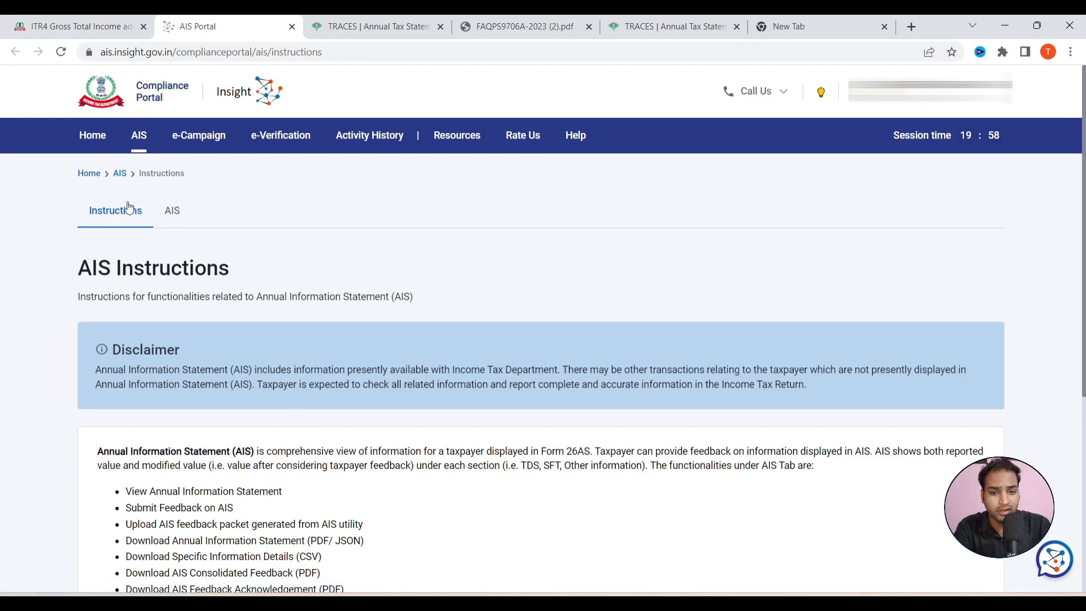
click(168, 213)
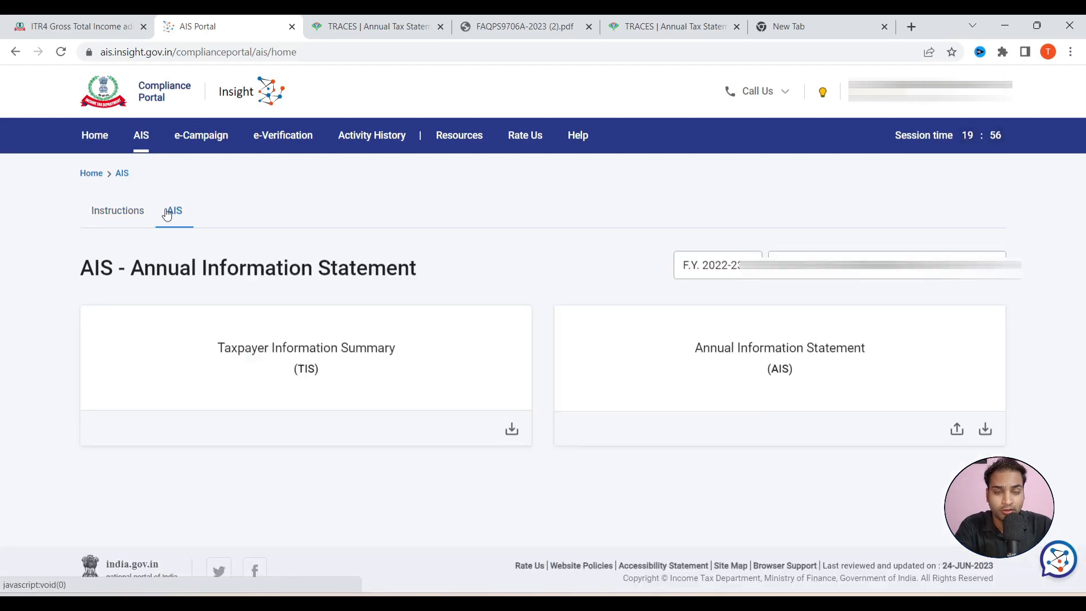
click(682, 375)
Show the Part B2 specified financial transactions (SFT) in the statement and expand the first entry's details.
scroll(230, 191, down, 6)
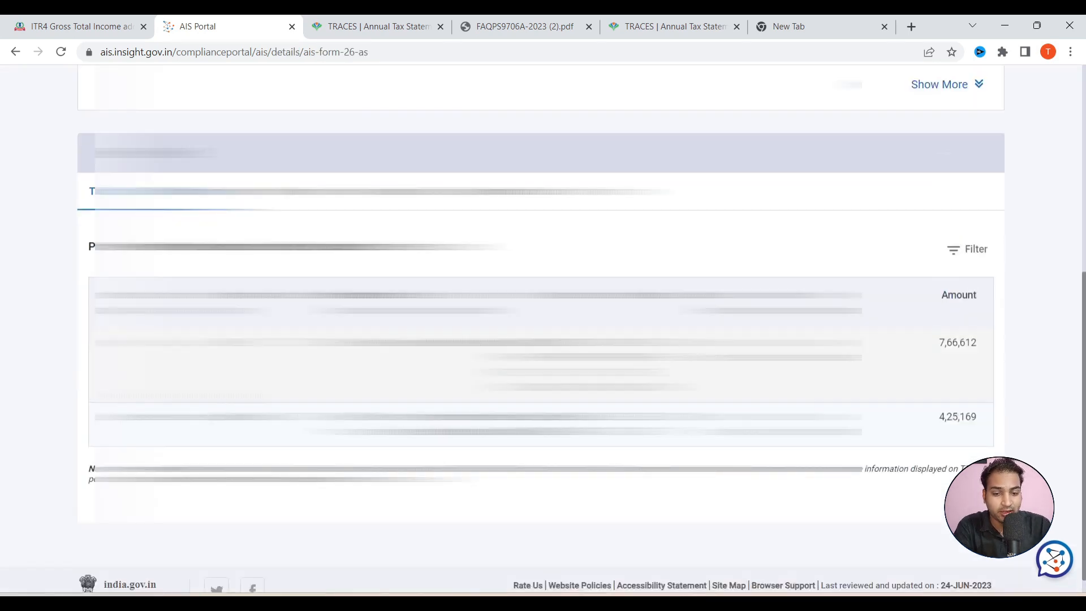
click(229, 190)
scroll(229, 190, down, 1)
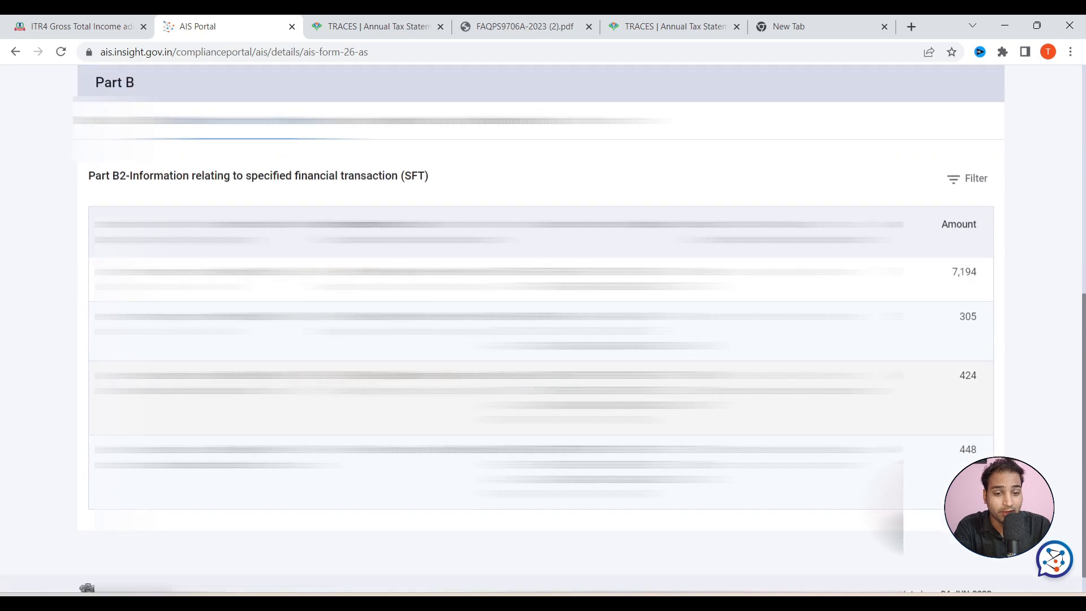
double_click(195, 272)
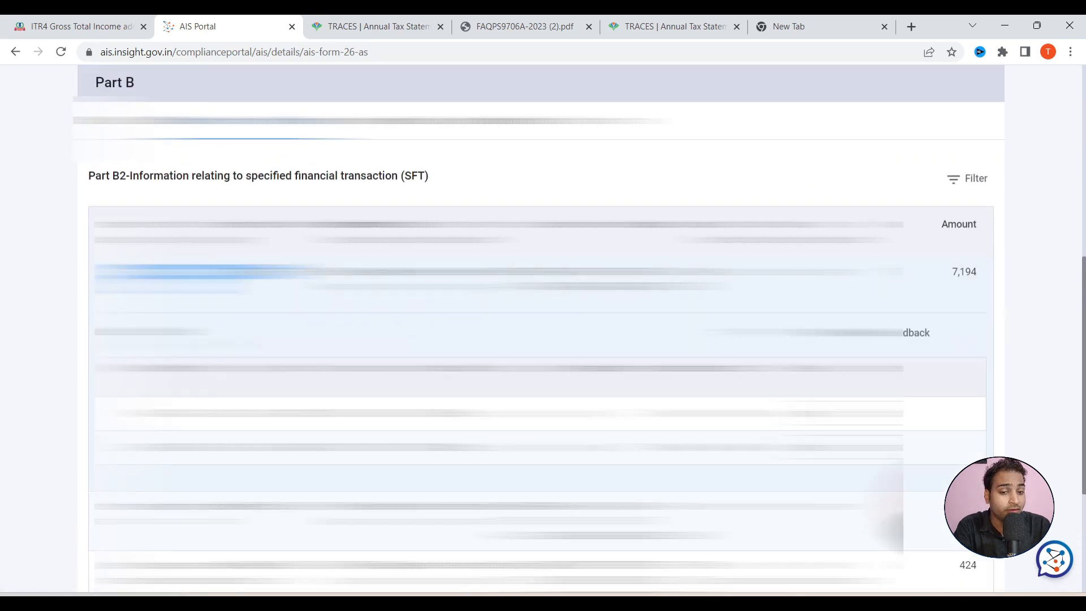
scroll(195, 272, down, 2)
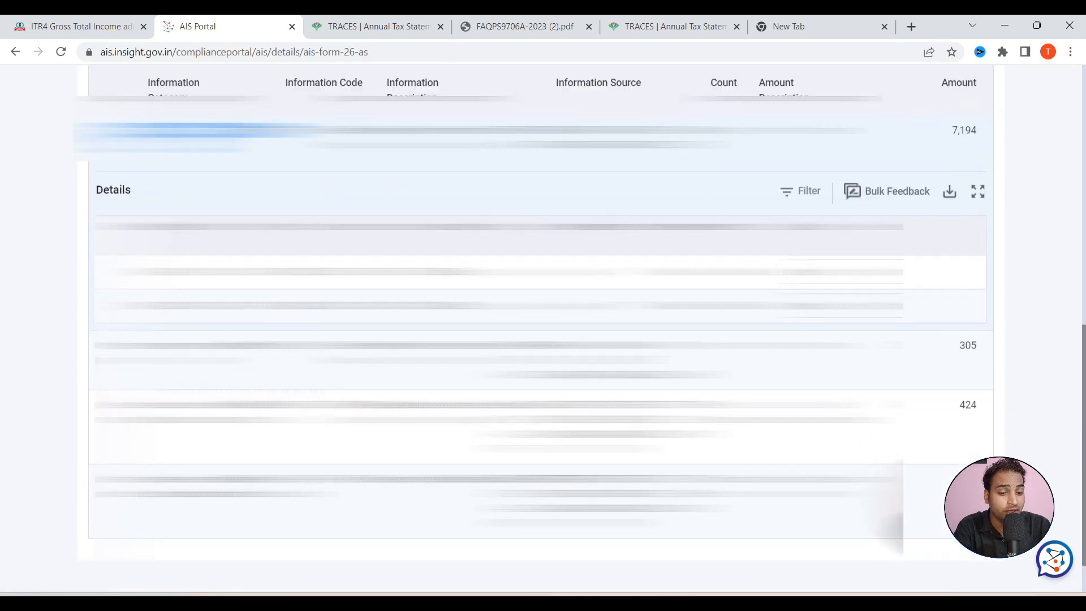
Review the SFT entries and their amounts, along with the other Part B sections of the Annual Information Statement.
scroll(994, 359, up, 2)
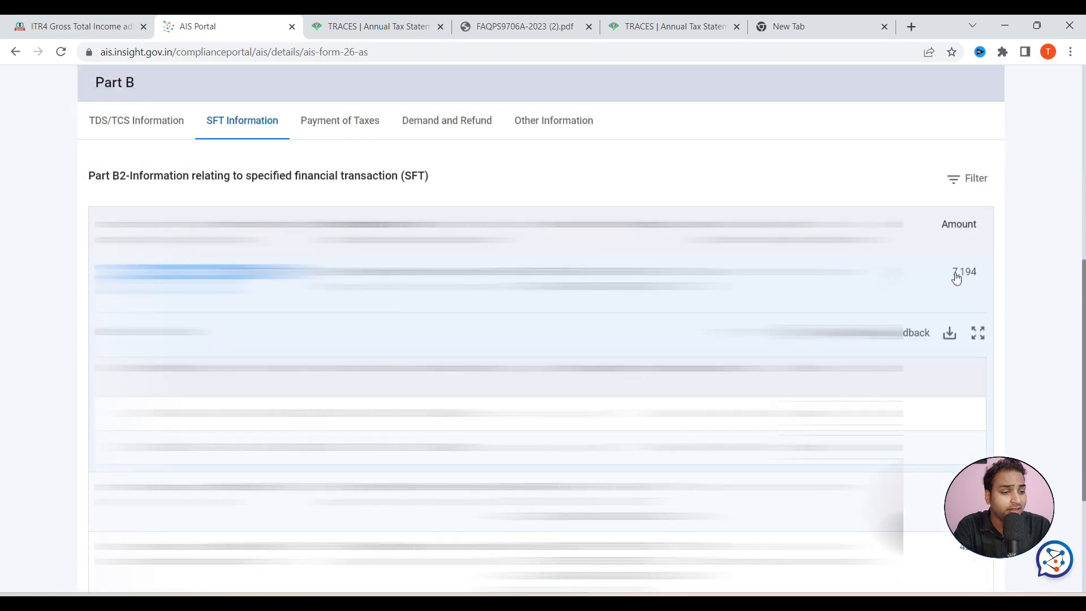
scroll(928, 488, down, 2)
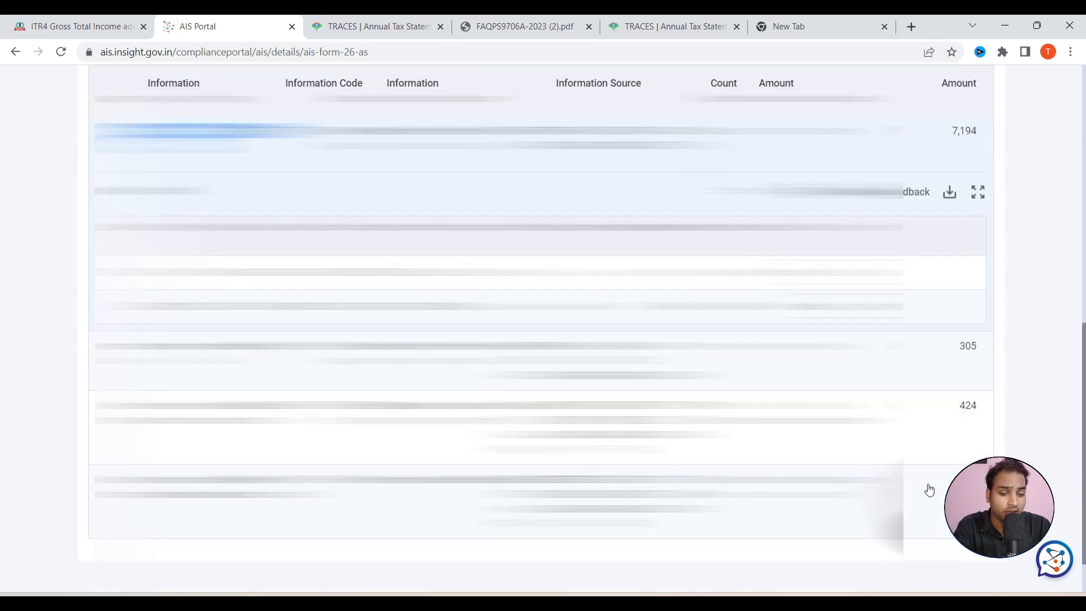
scroll(929, 488, up, 1)
scroll(541, 328, up, 6)
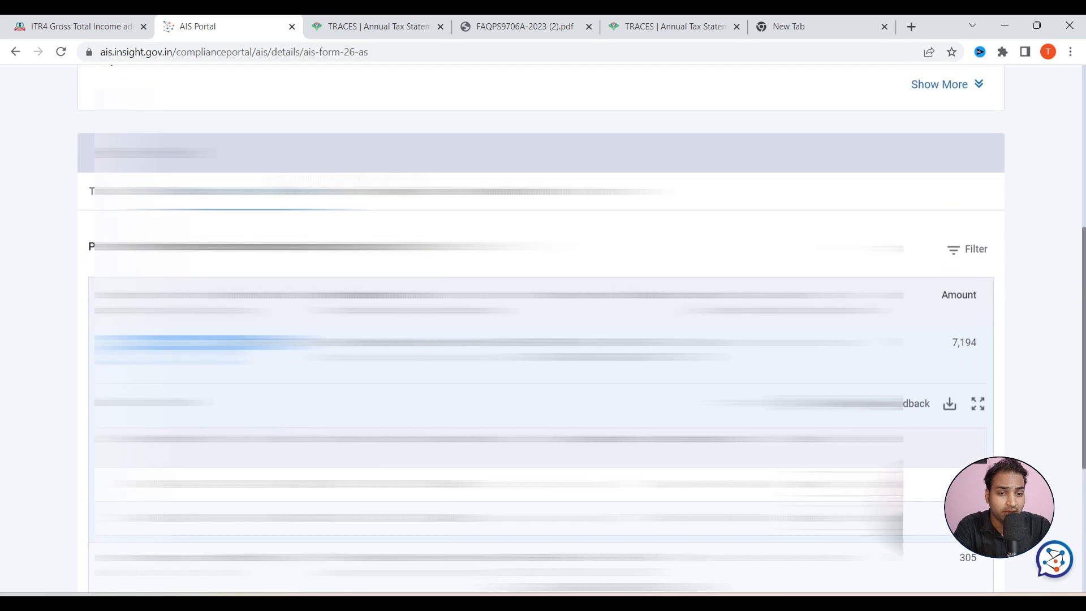
scroll(541, 328, down, 1)
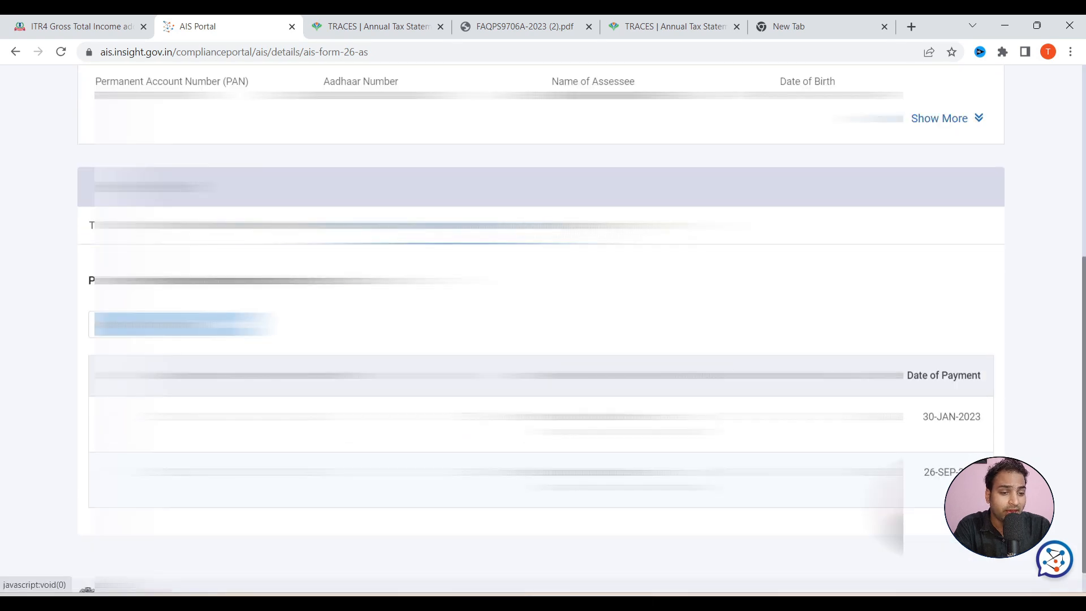
scroll(541, 328, up, 1)
scroll(541, 328, up, 1)
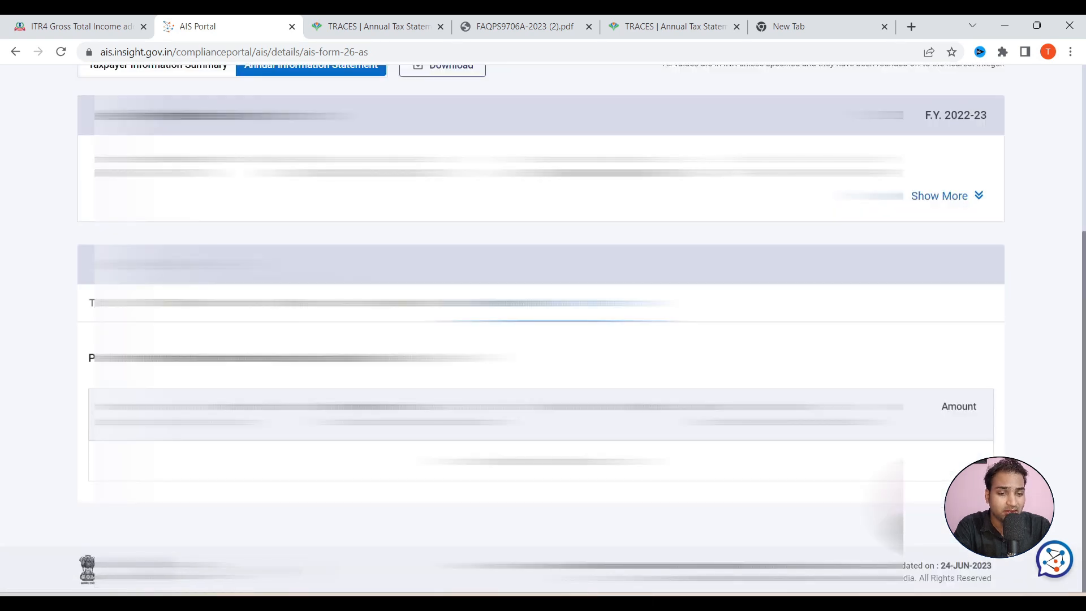
scroll(936, 382, down, 2)
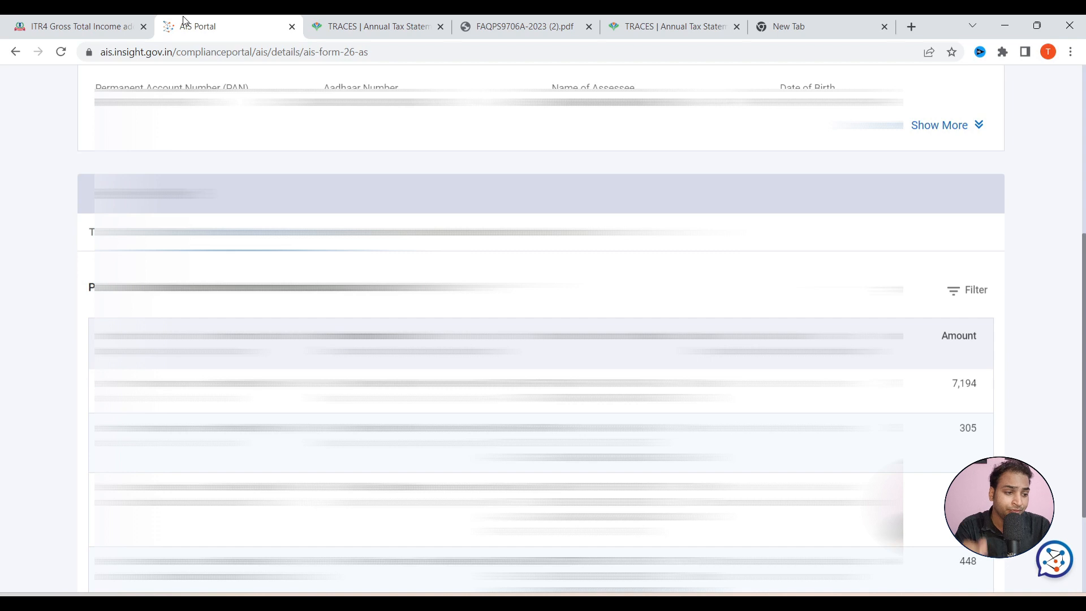
Back in the ITR-4 return, add Interest from Saving Bank Account of ₹7,499 as income from other sources.
click(104, 19)
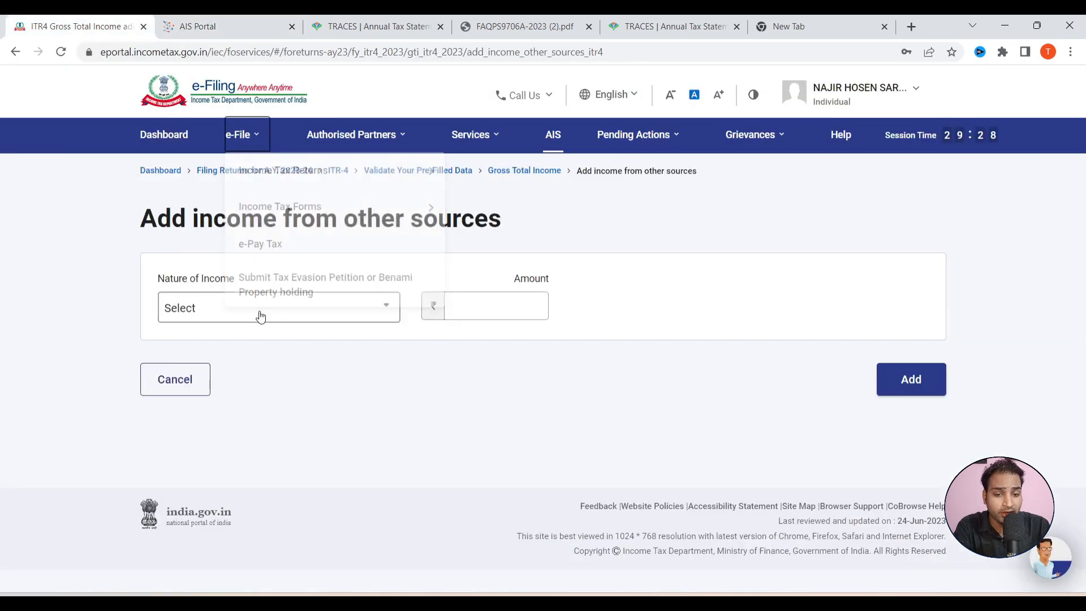
click(267, 309)
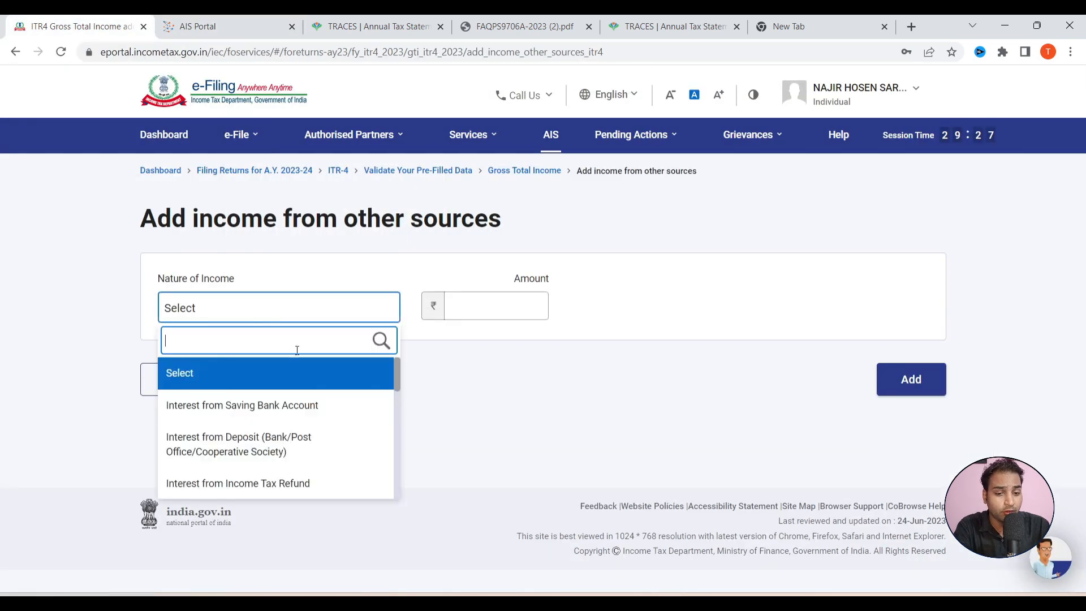
click(334, 406)
click(207, 23)
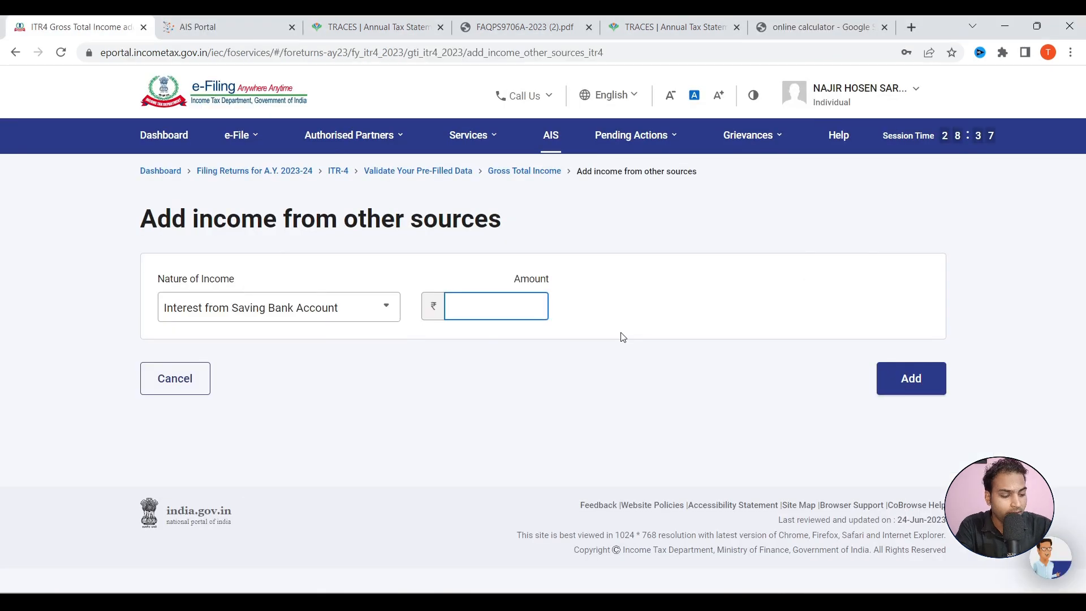
text(7499)
click(883, 375)
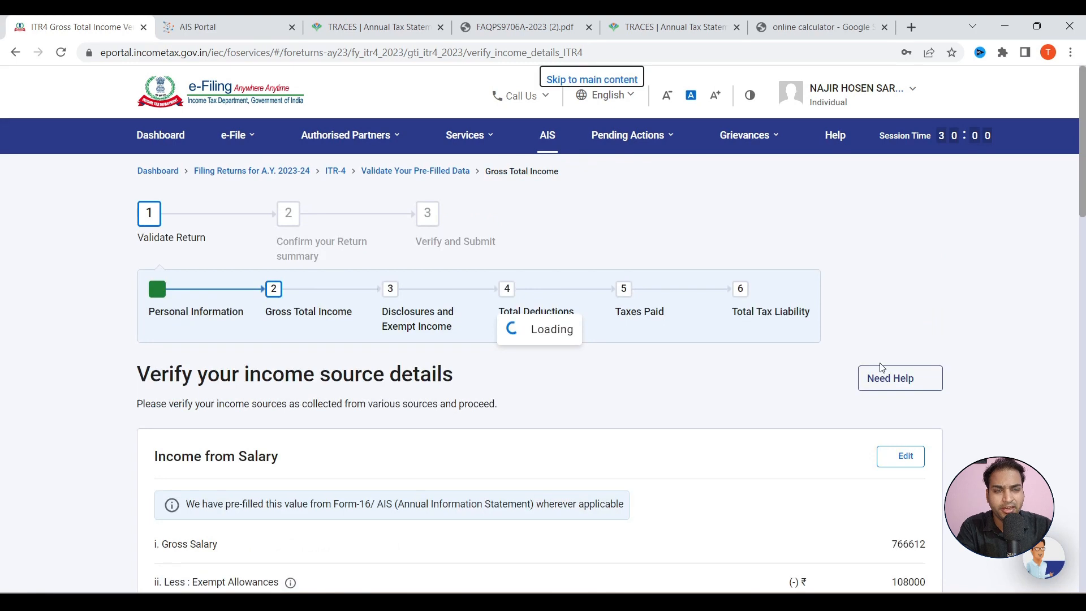
Check the other-sources income and the gross total income, and confirm the Gross Total Income section.
scroll(652, 366, down, 13)
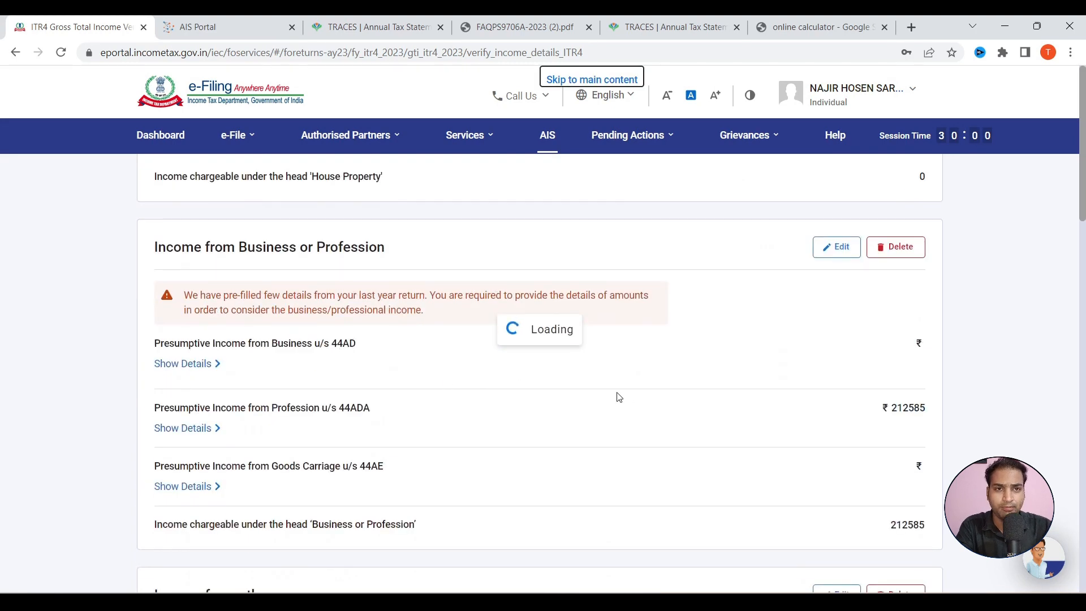
scroll(618, 395, down, 10)
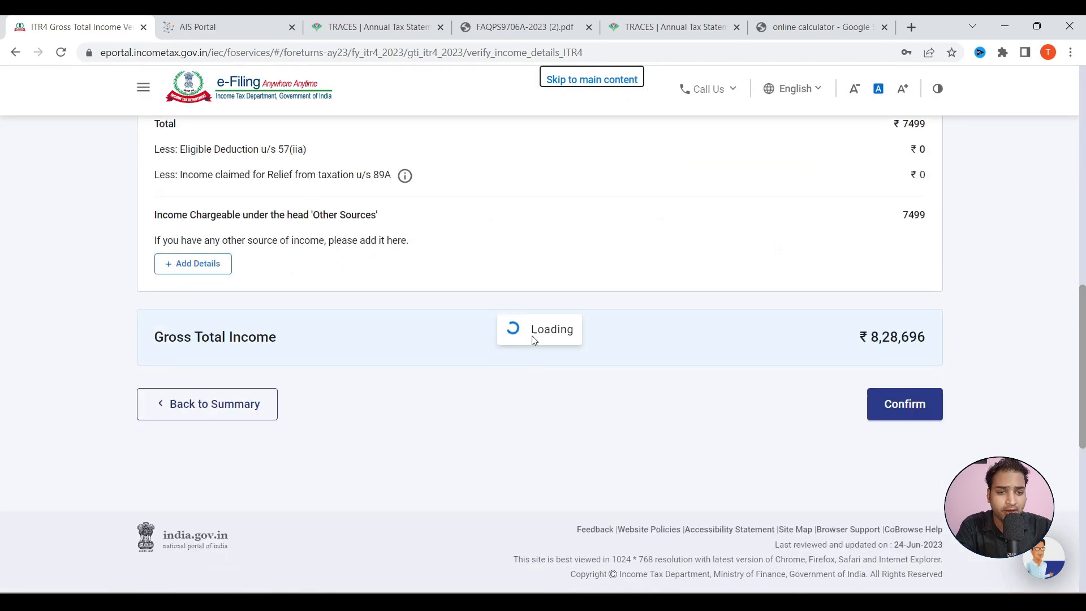
scroll(707, 337, down, 20)
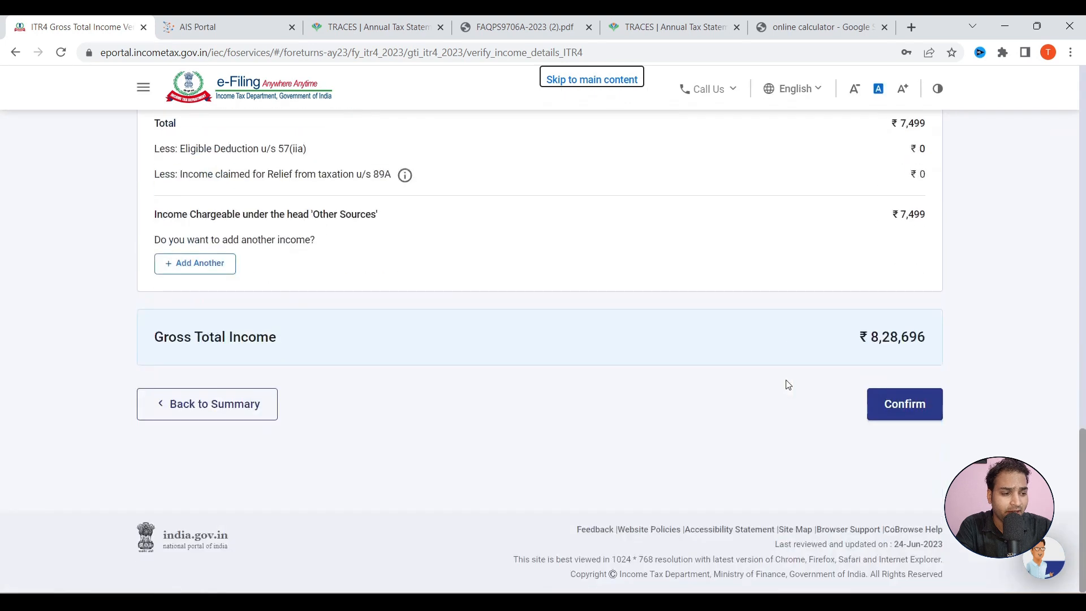
click(909, 406)
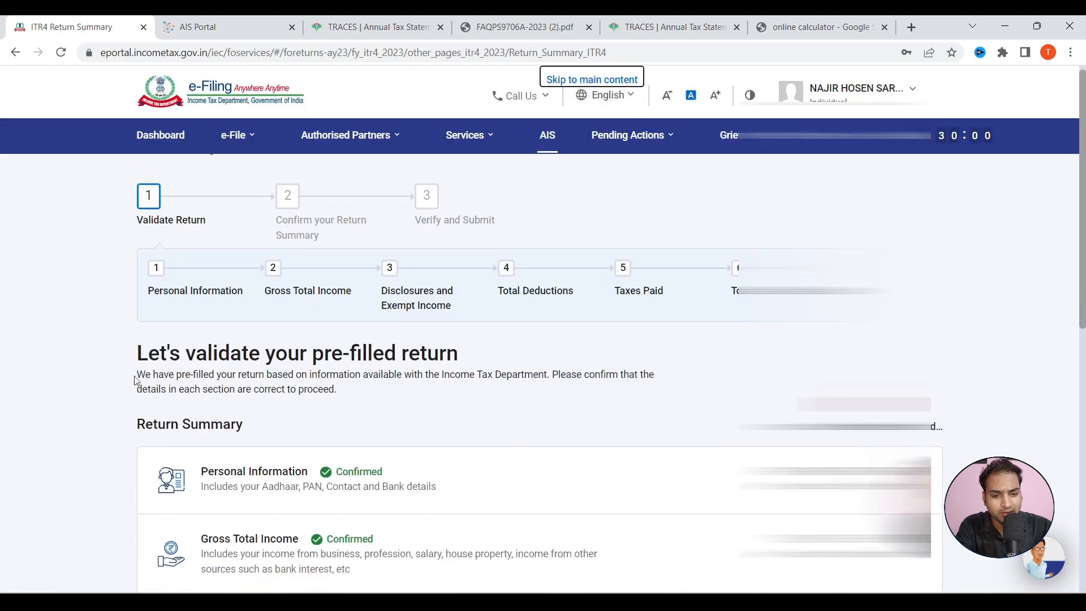
Open the Disclosures and Exempt Income section and bring up the financial particulars of the business for editing.
scroll(461, 368, down, 7)
scroll(511, 399, up, 3)
scroll(510, 399, down, 4)
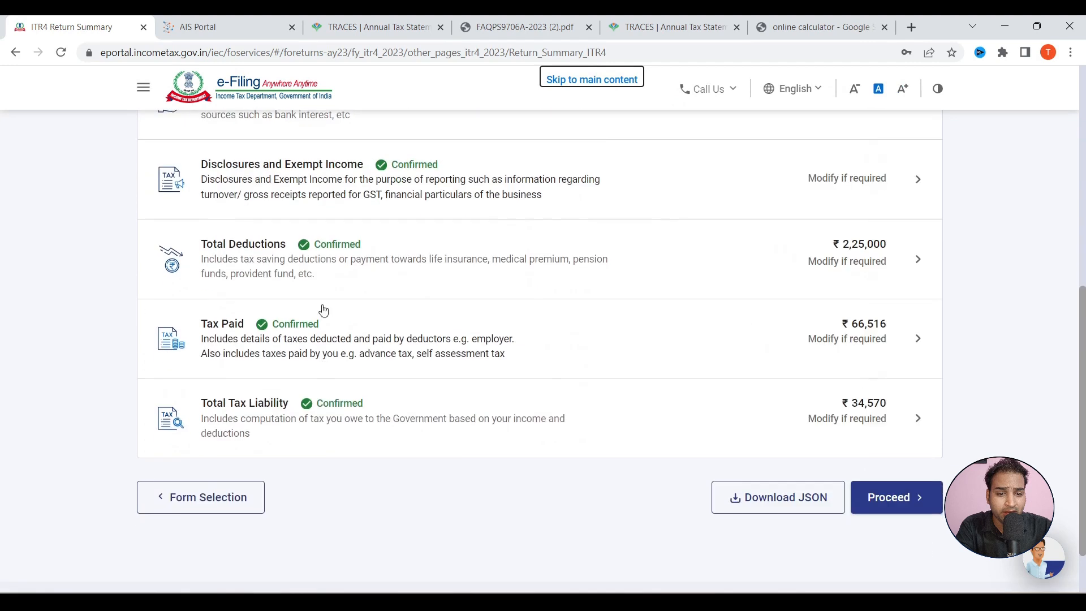
click(291, 174)
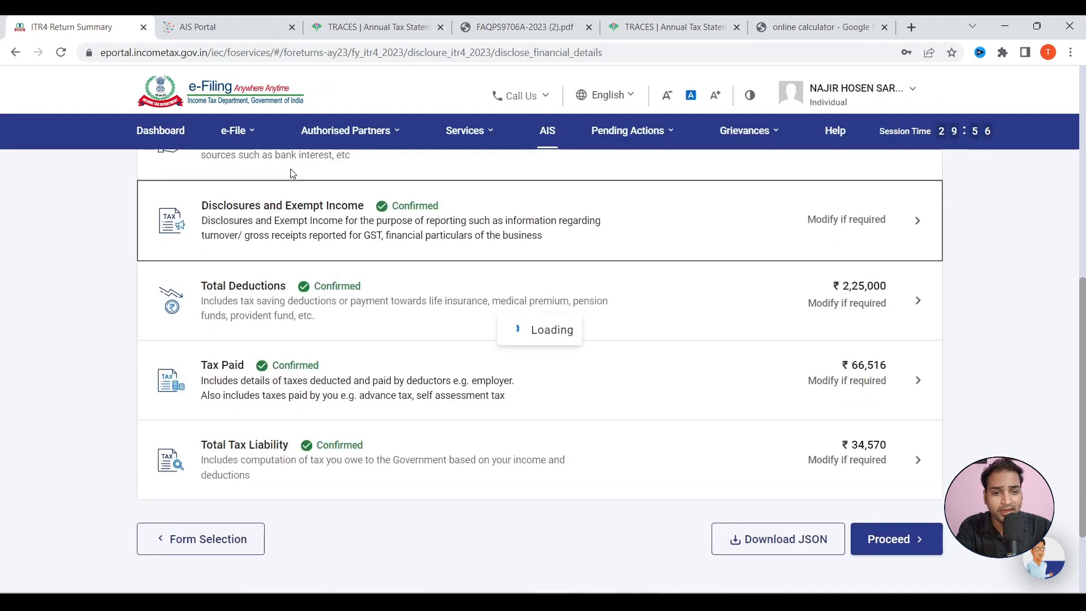
scroll(216, 294, down, 10)
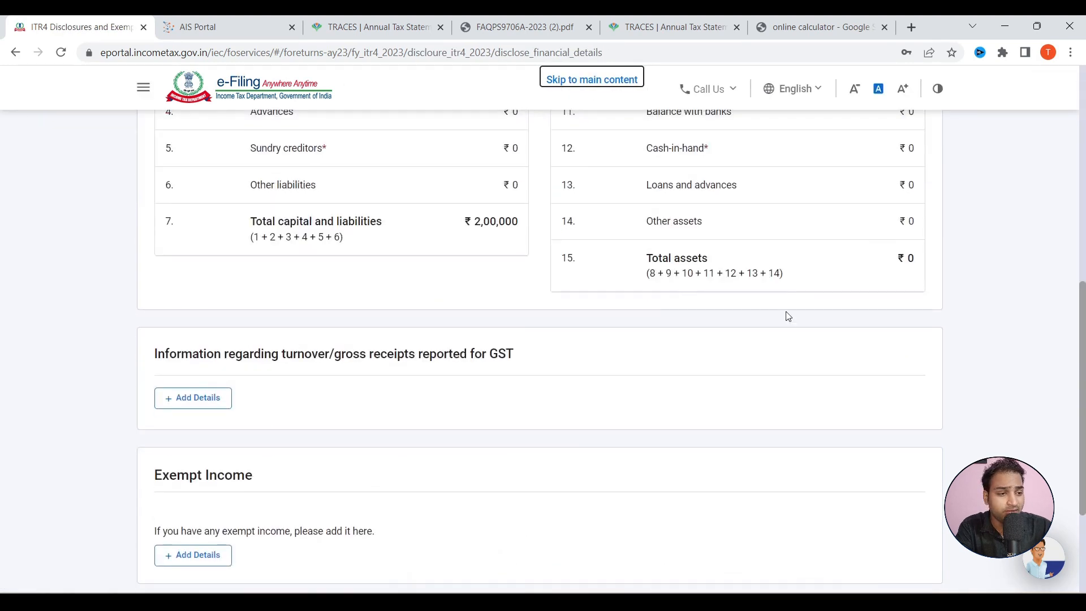
scroll(972, 213, up, 4)
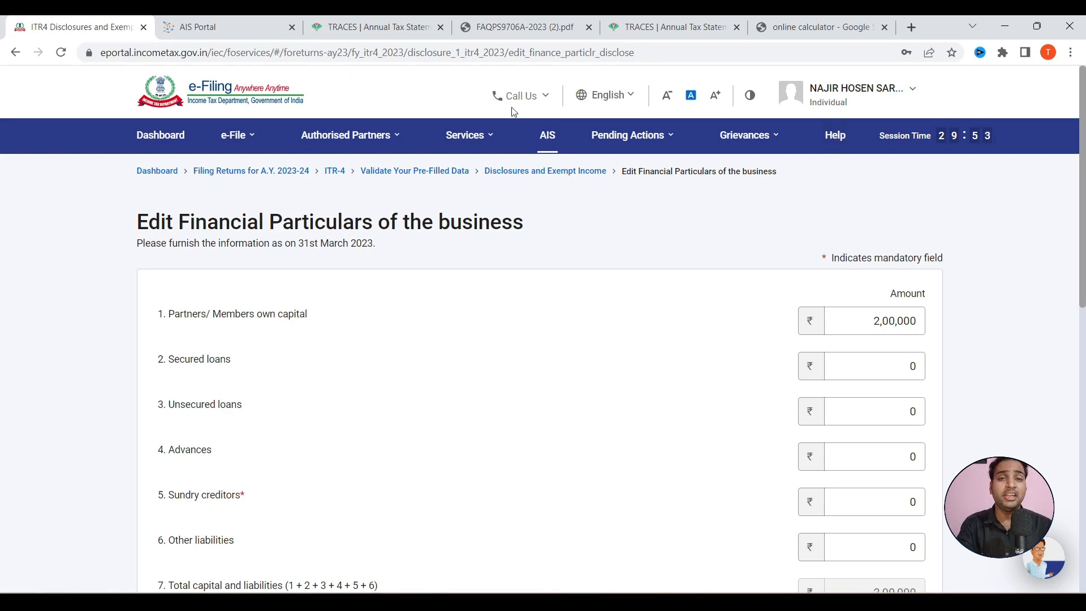
Examine the capital and liability lines of the financial particulars, from own capital and loans to sundry creditors and other liabilities.
scroll(368, 127, down, 4)
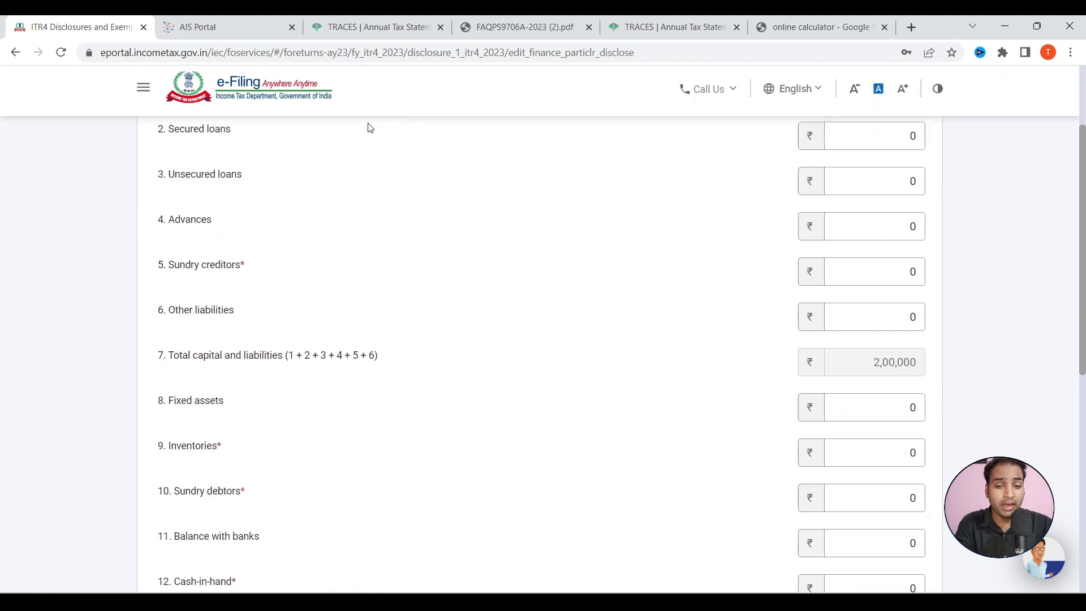
scroll(221, 245, up, 2)
drag(221, 207, 270, 215)
click(179, 298)
drag(180, 299, 229, 312)
scroll(170, 354, down, 3)
scroll(192, 186, up, 1)
drag(175, 206, 208, 208)
drag(190, 253, 217, 258)
click(191, 295)
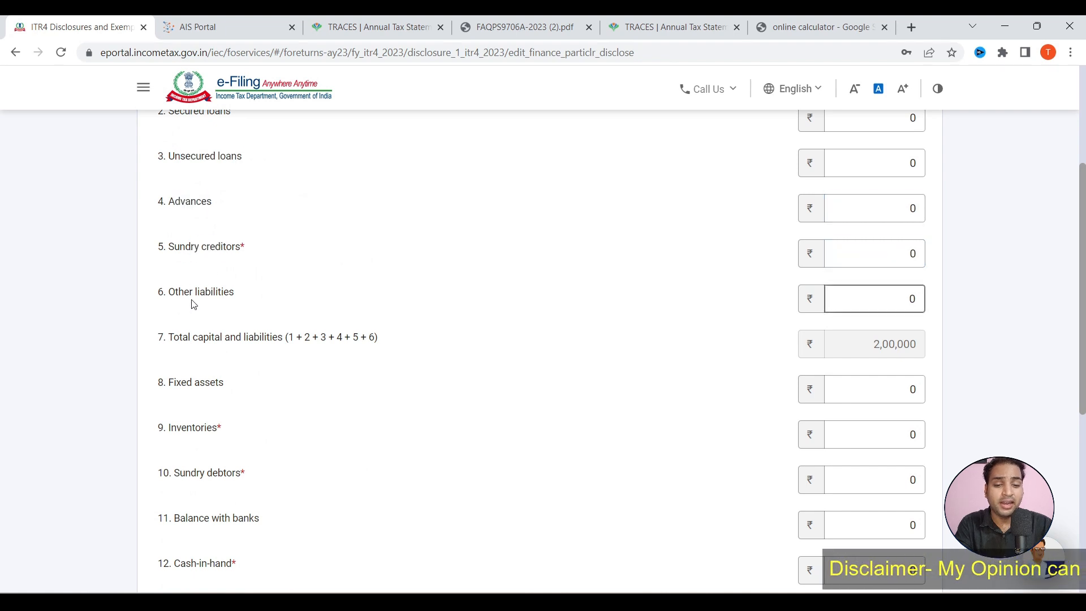
drag(194, 295, 235, 297)
Examine the asset lines of the financial particulars, from fixed assets and inventories through bank balance and cash-in-hand to other assets.
scroll(245, 308, down, 2)
scroll(221, 238, down, 2)
click(194, 173)
drag(194, 171, 211, 174)
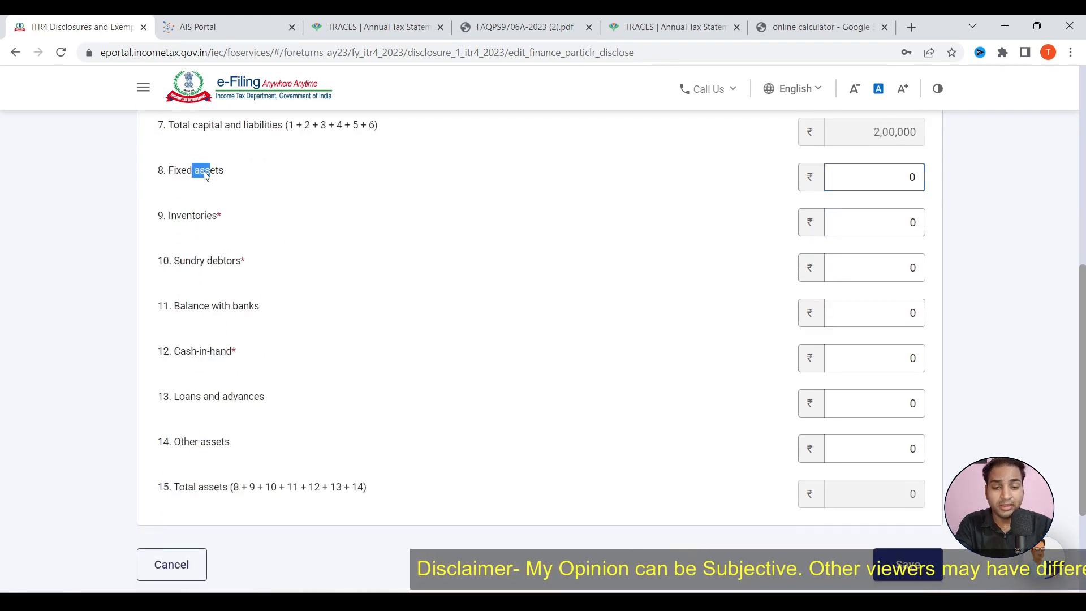
click(191, 238)
drag(179, 216, 242, 213)
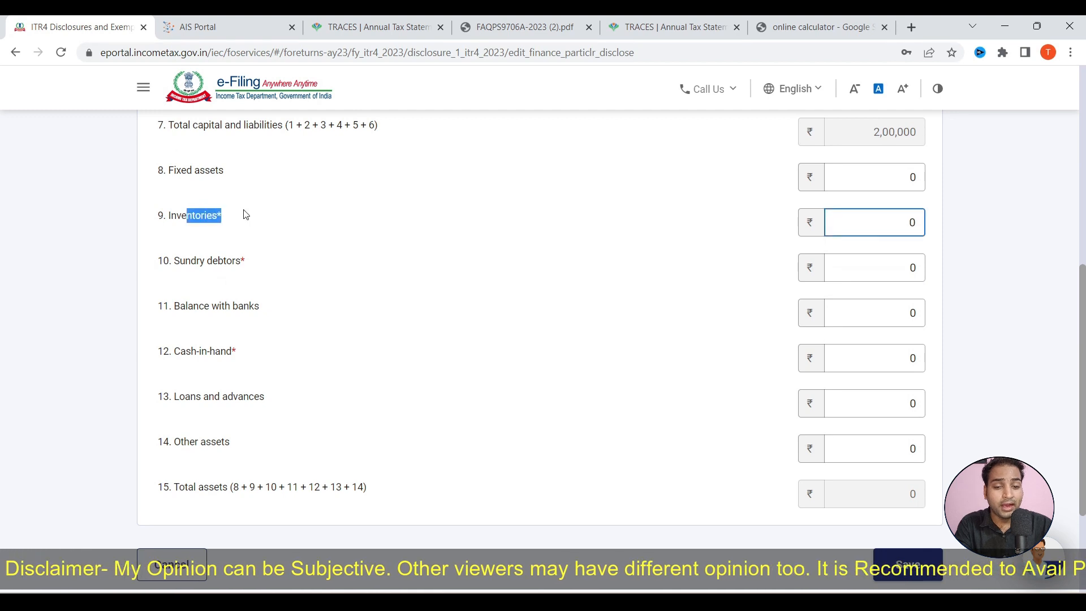
drag(199, 261, 253, 266)
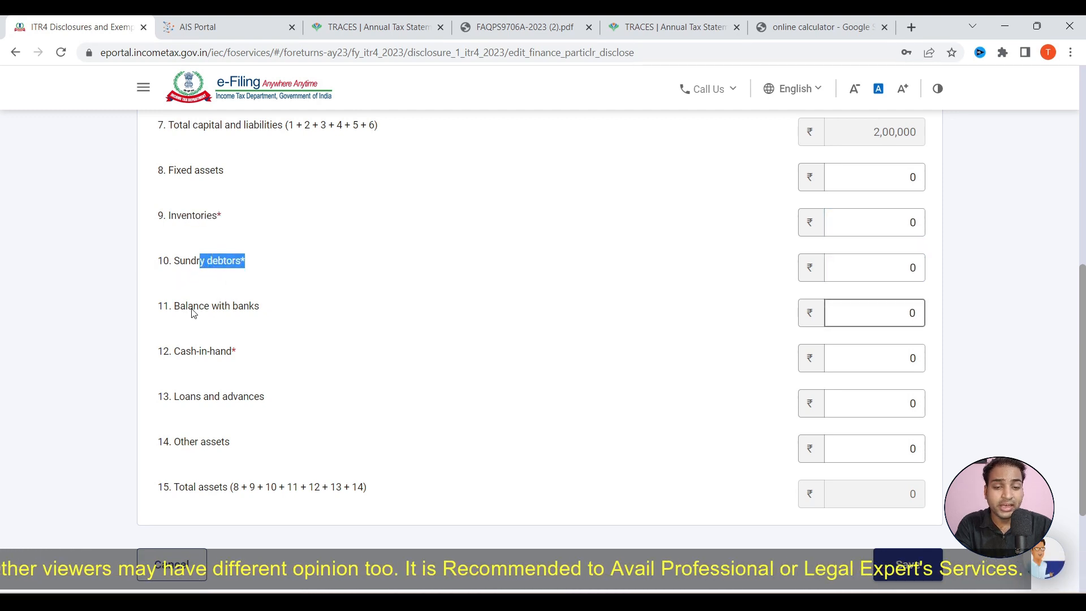
drag(194, 306, 229, 305)
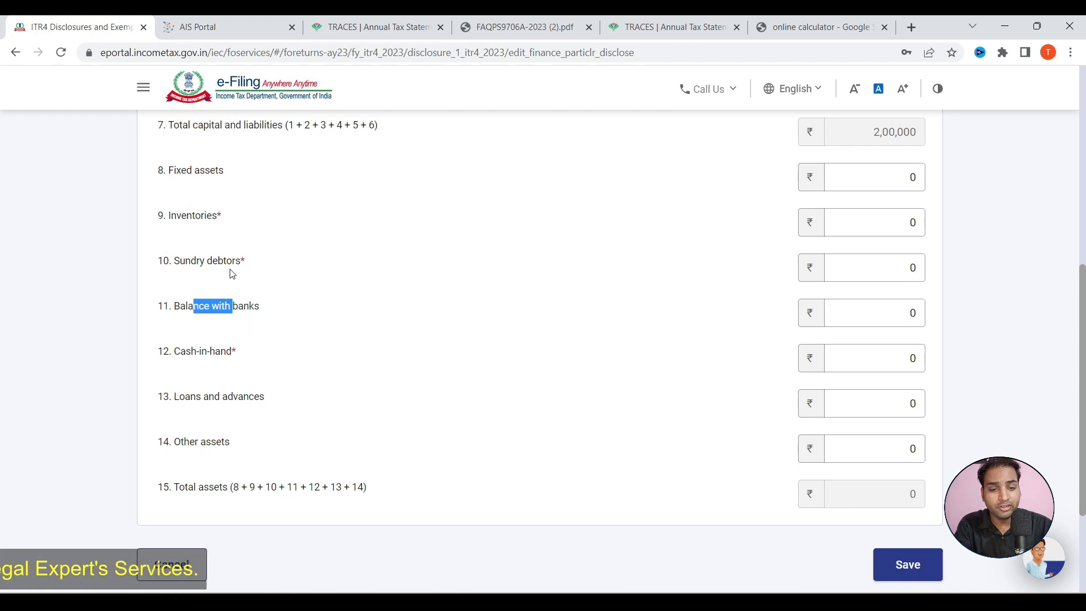
drag(174, 352, 237, 351)
drag(204, 397, 265, 397)
drag(184, 443, 230, 442)
Save the financial particulars of the business and confirm the Disclosures and Exempt Income section.
click(914, 575)
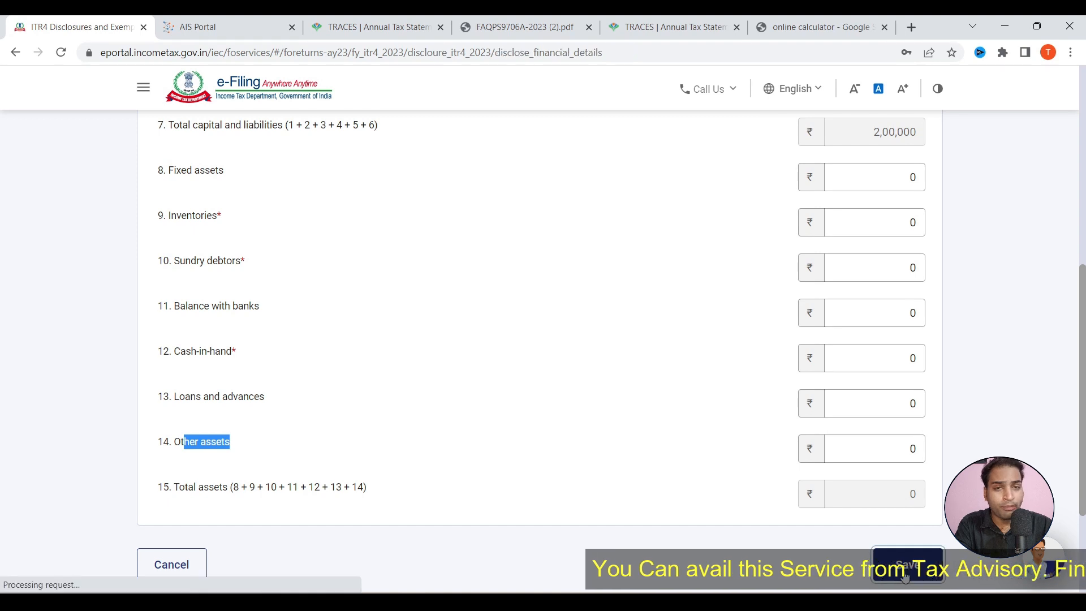
scroll(692, 465, down, 15)
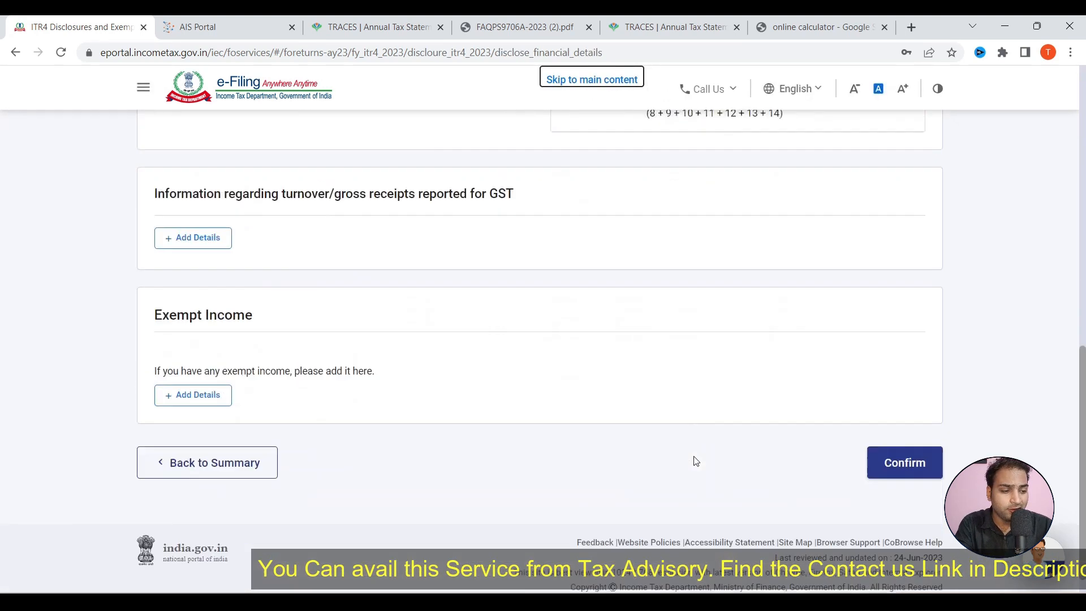
click(905, 449)
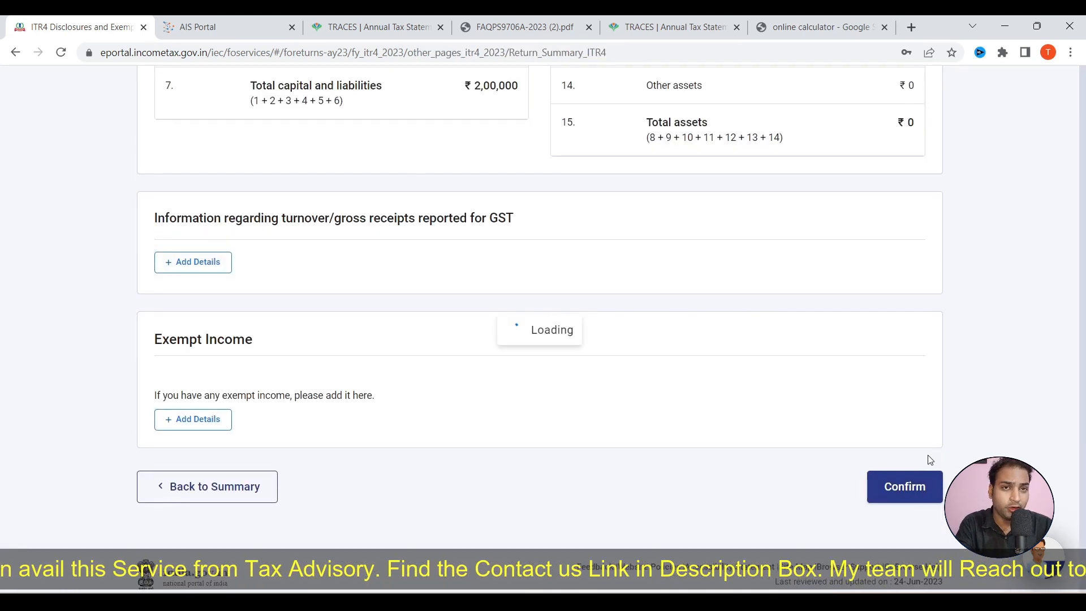
Open the Total Deductions section of the return and skip its preliminary eligibility questions.
scroll(462, 331, down, 6)
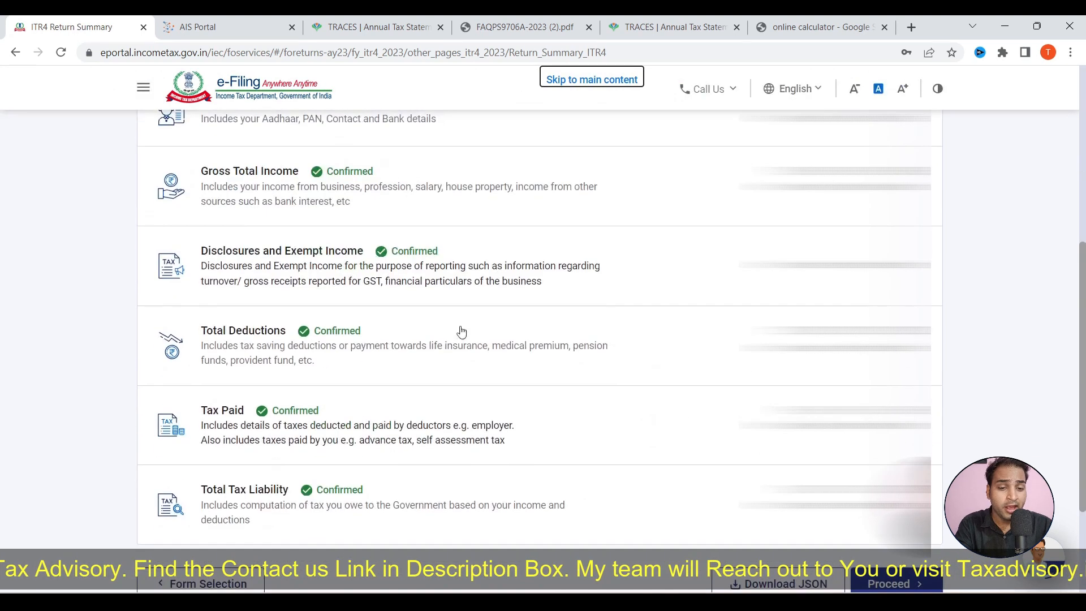
click(394, 340)
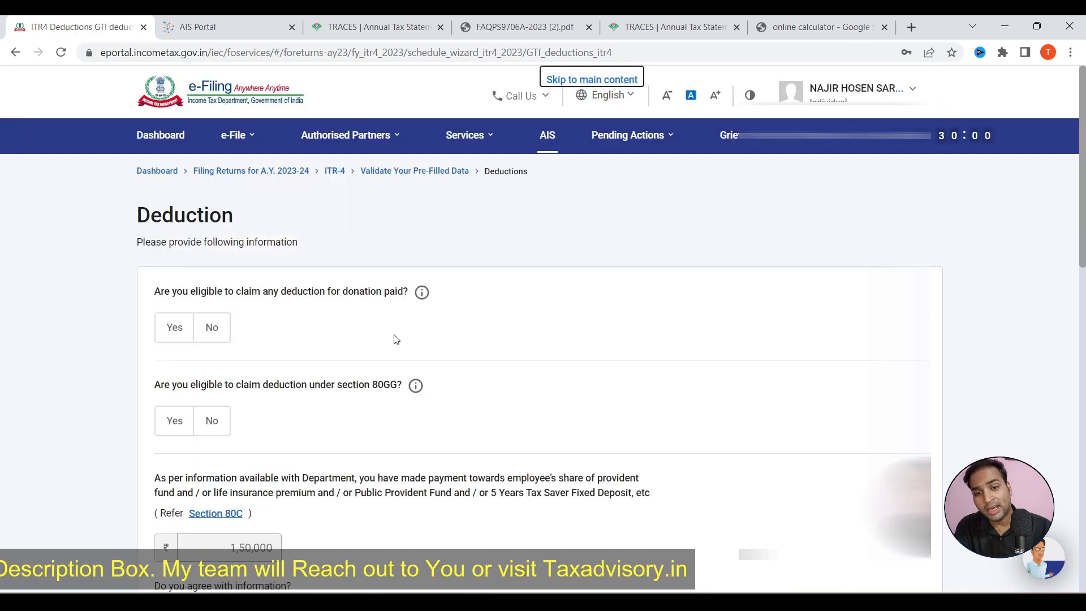
scroll(368, 353, down, 1)
scroll(368, 353, down, 10)
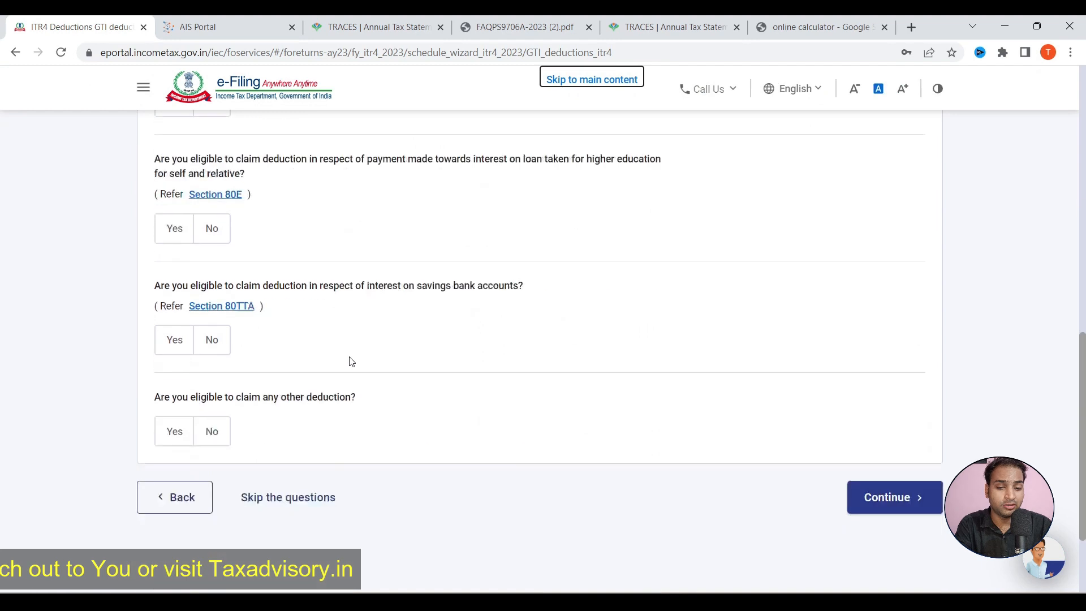
click(280, 415)
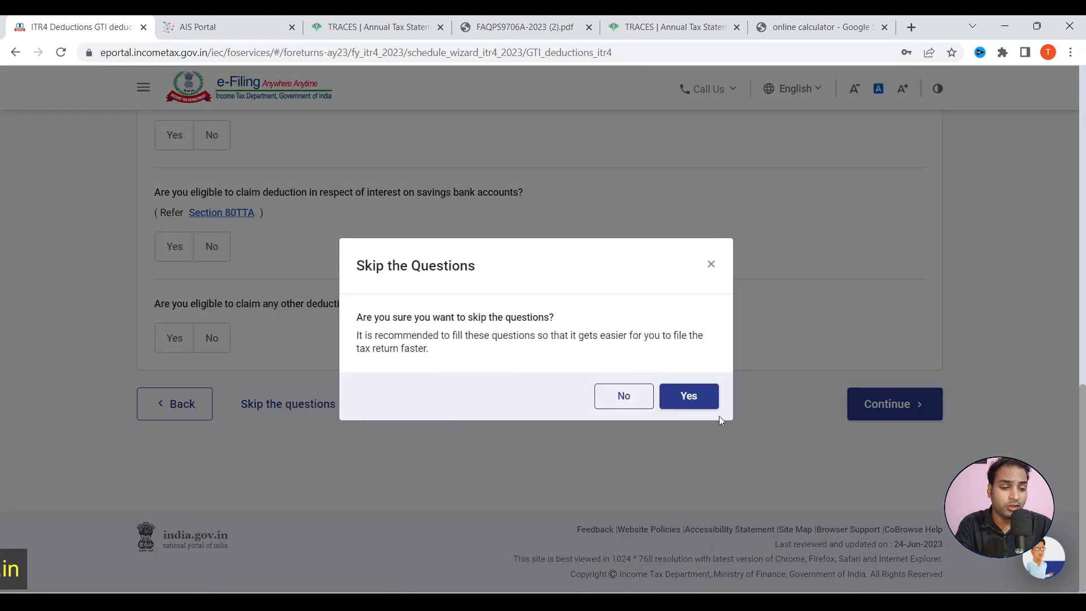
click(704, 403)
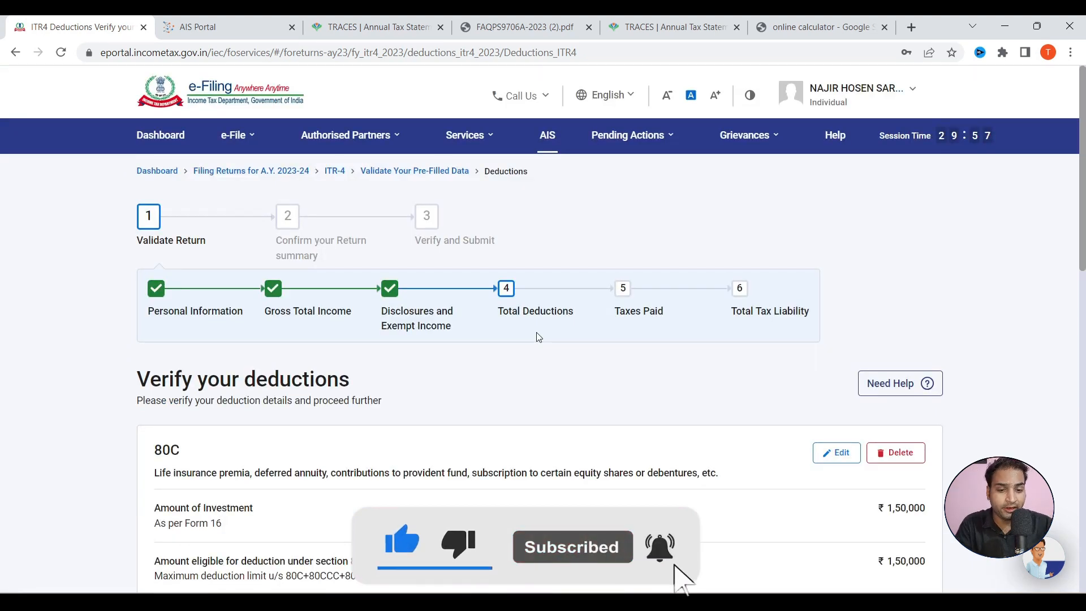
Review the 80C and 80D deduction details and the other deductions available to claim.
scroll(543, 331, down, 8)
scroll(567, 445, up, 6)
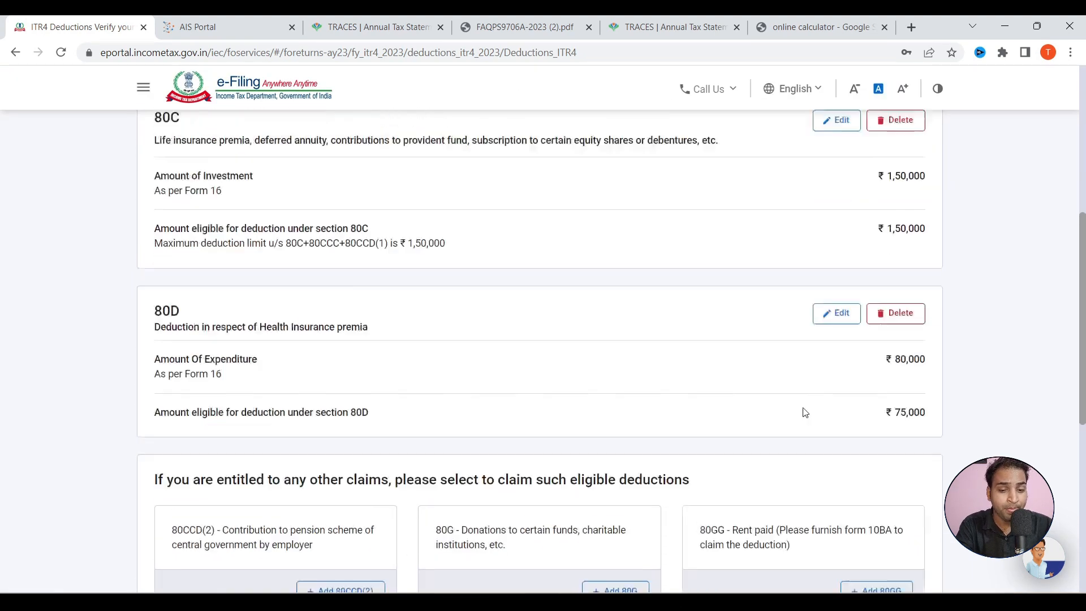
scroll(718, 440, down, 1)
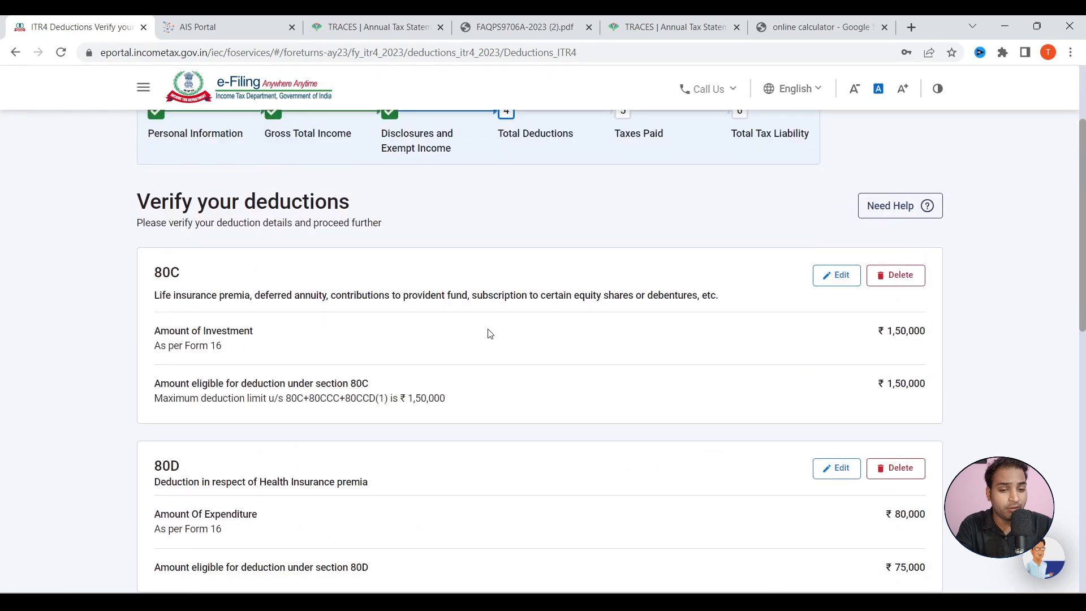
scroll(303, 571, down, 4)
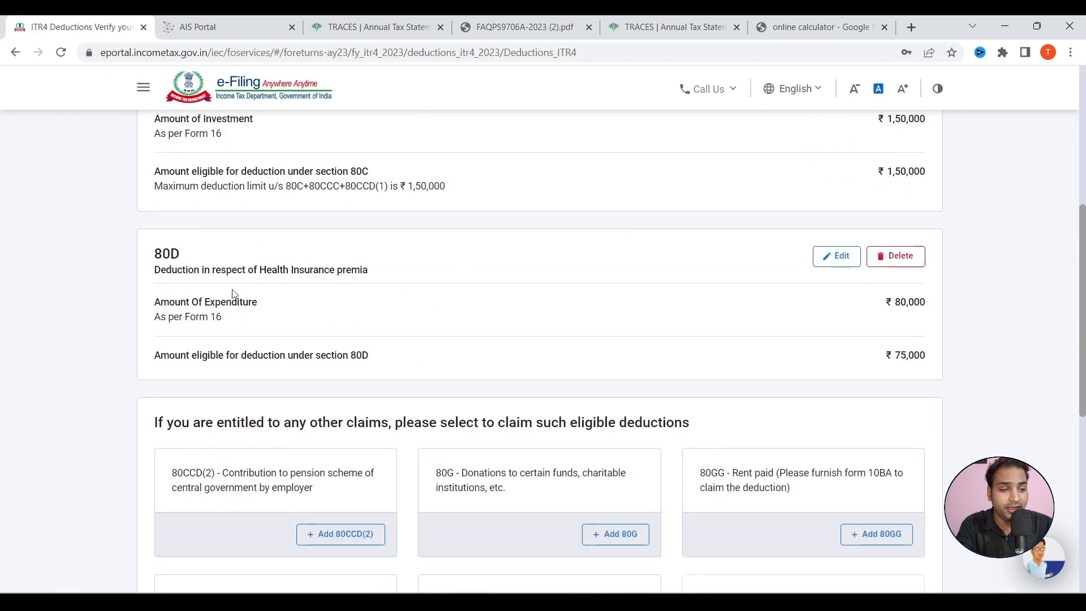
Show all deductions and add an 80TTA deduction with 7499 as the interest on saving bank accounts.
scroll(617, 248, down, 5)
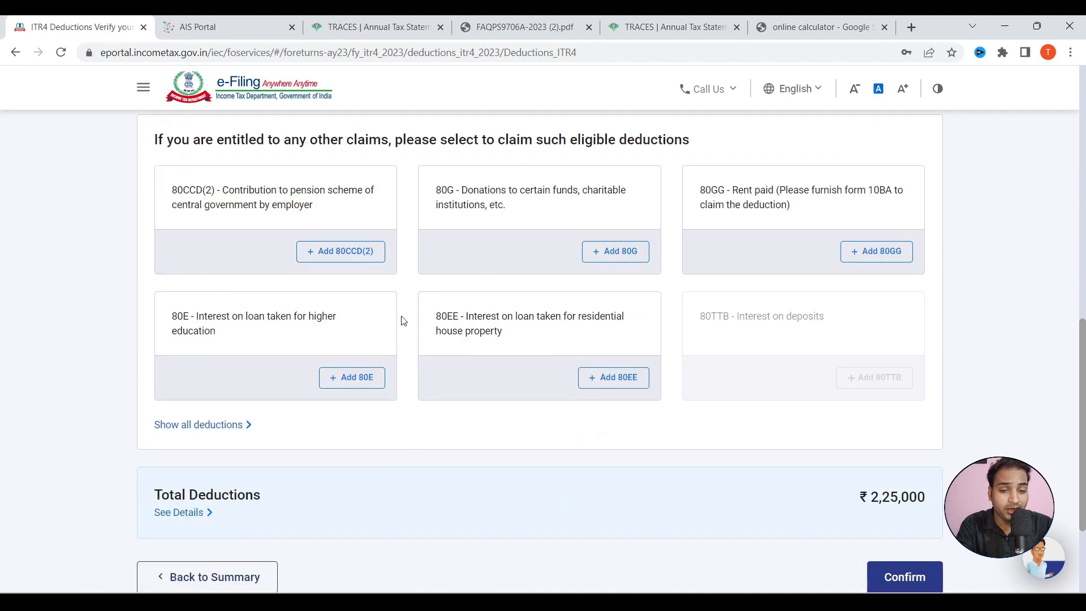
click(196, 425)
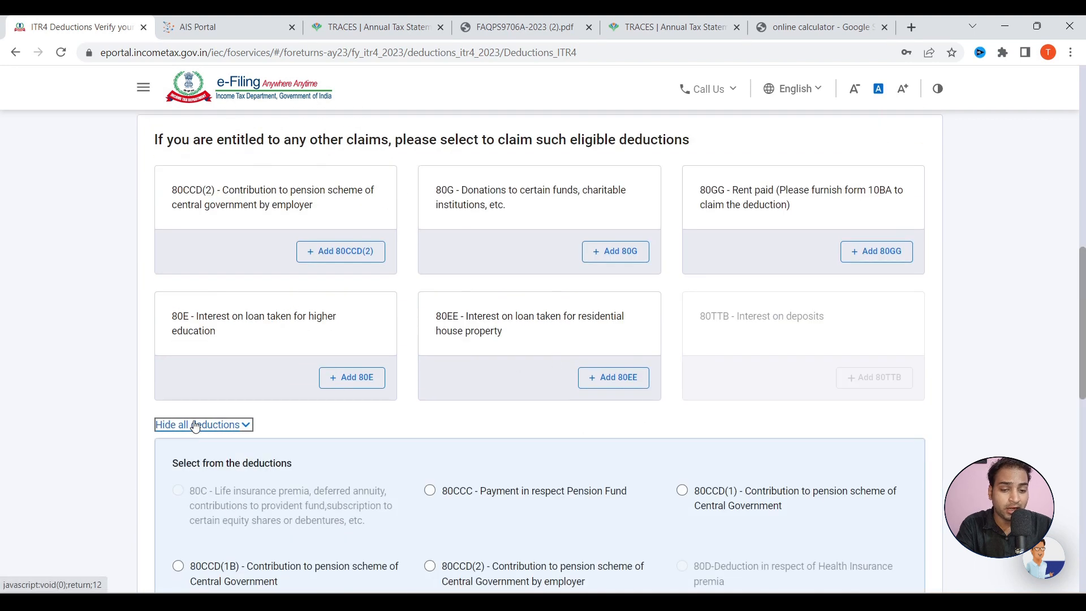
scroll(730, 289, down, 4)
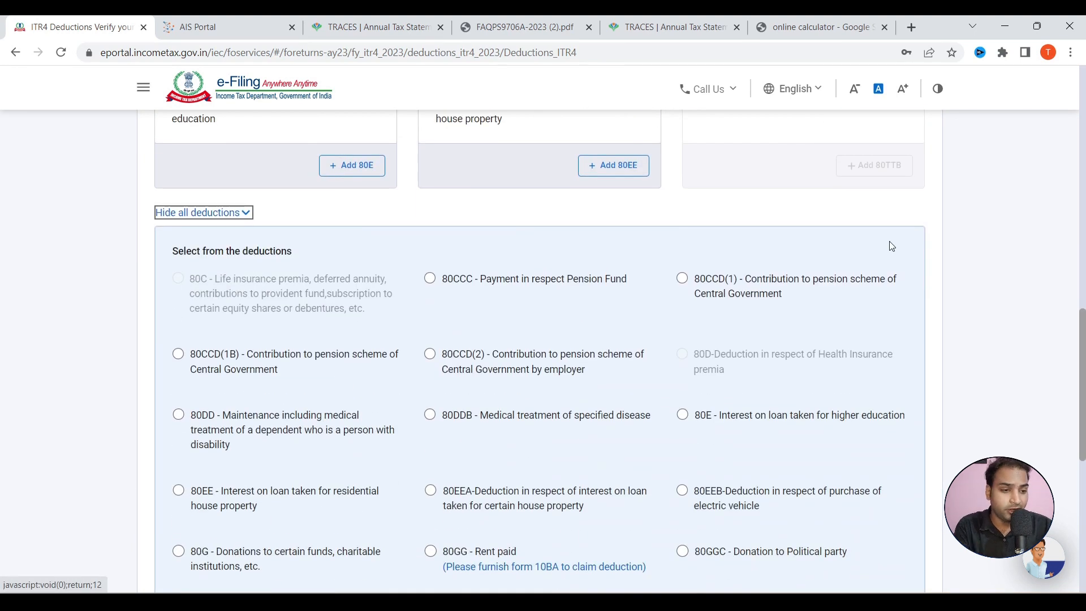
scroll(892, 246, down, 1)
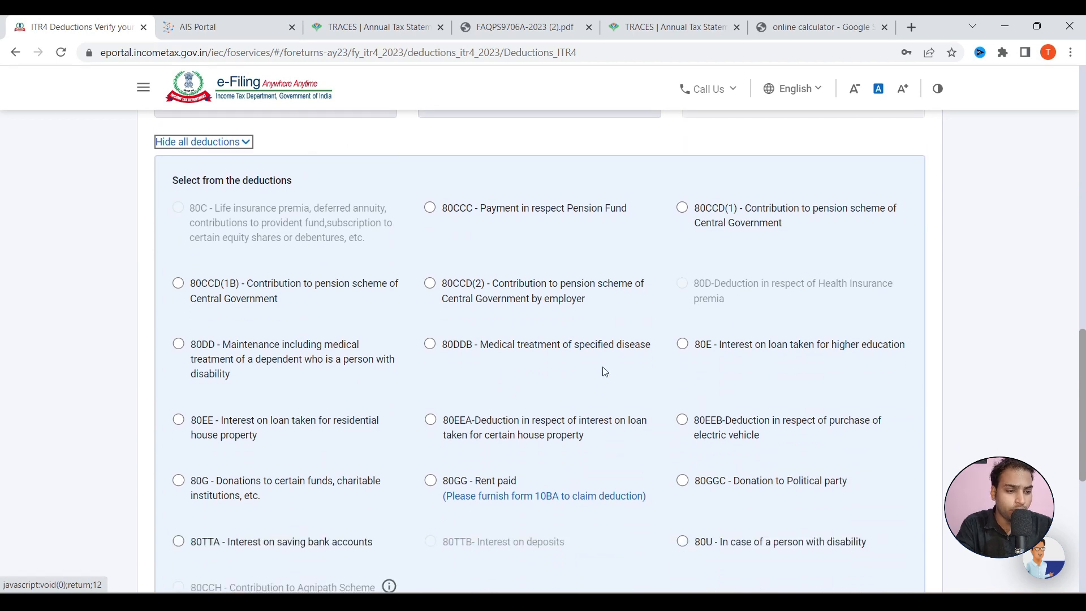
scroll(602, 366, down, 3)
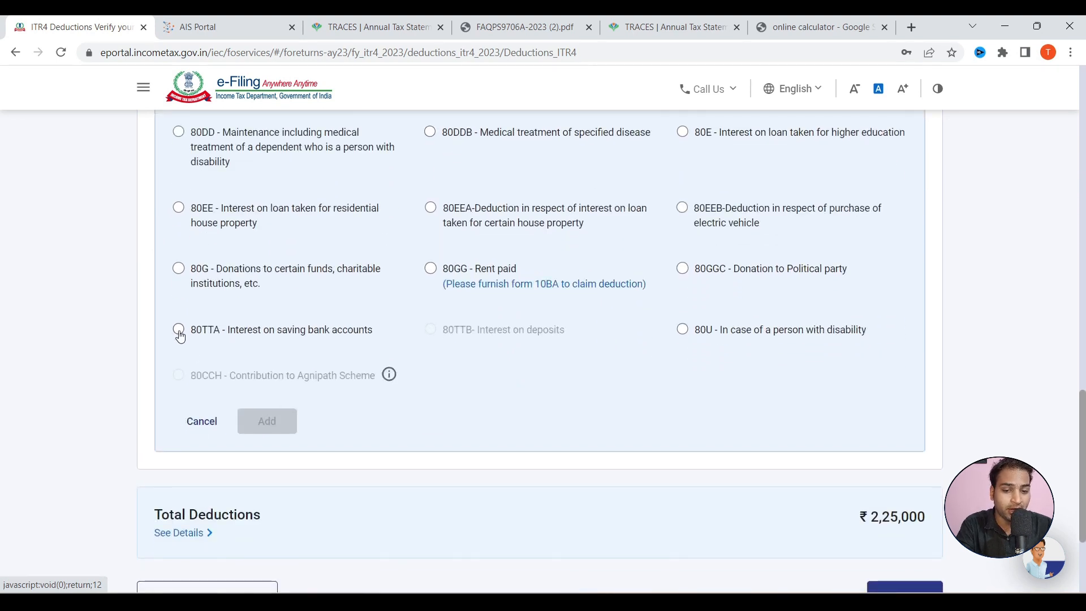
click(179, 333)
click(277, 422)
click(866, 274)
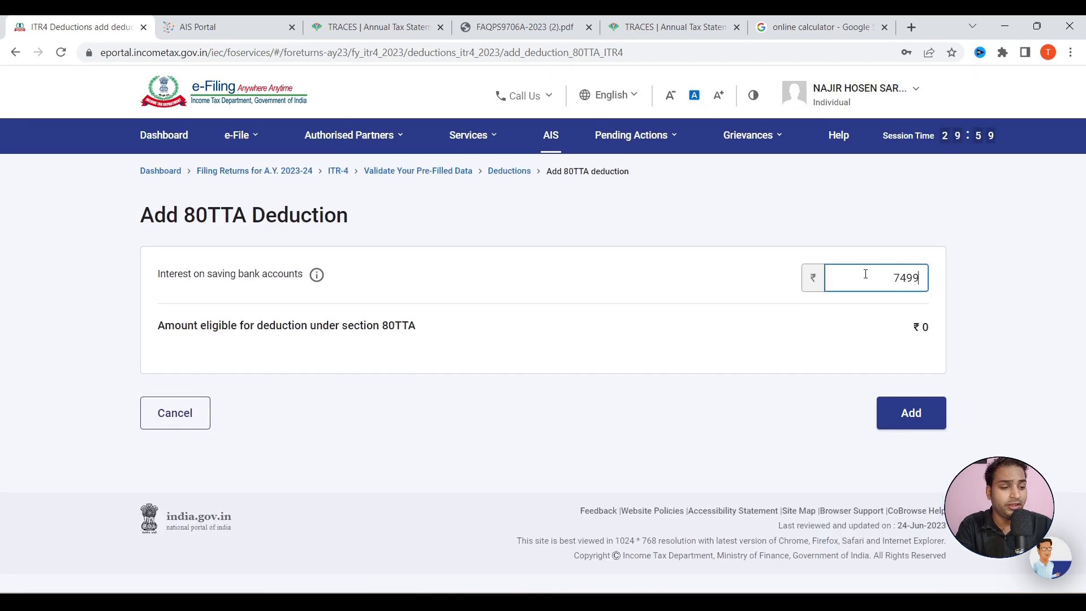
click(923, 416)
click(925, 516)
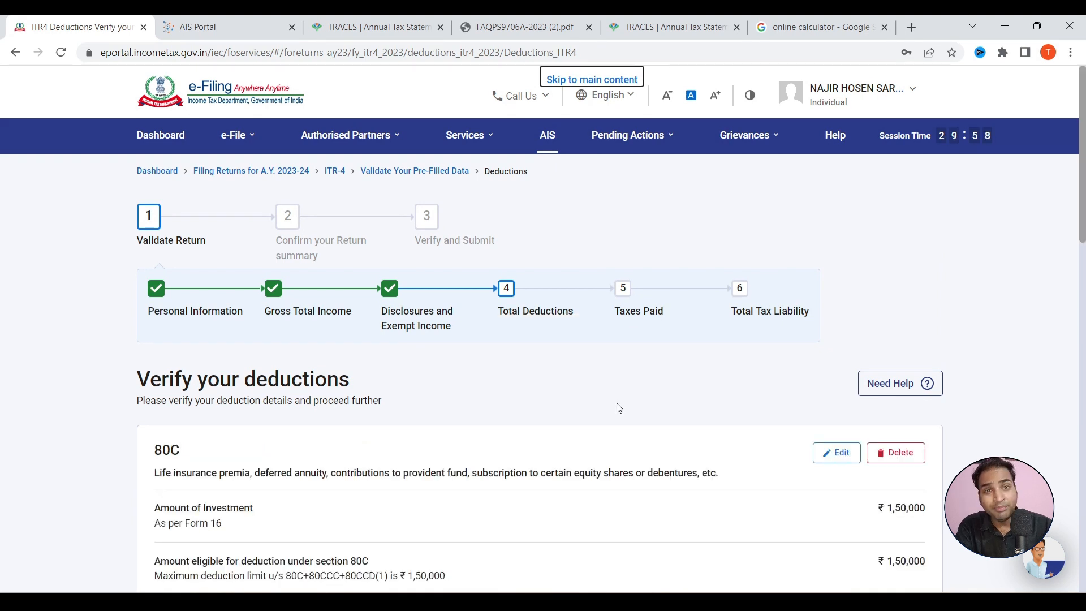
Confirm the Total Deductions section and open the Tax Paid section from the return summary.
scroll(559, 408, down, 15)
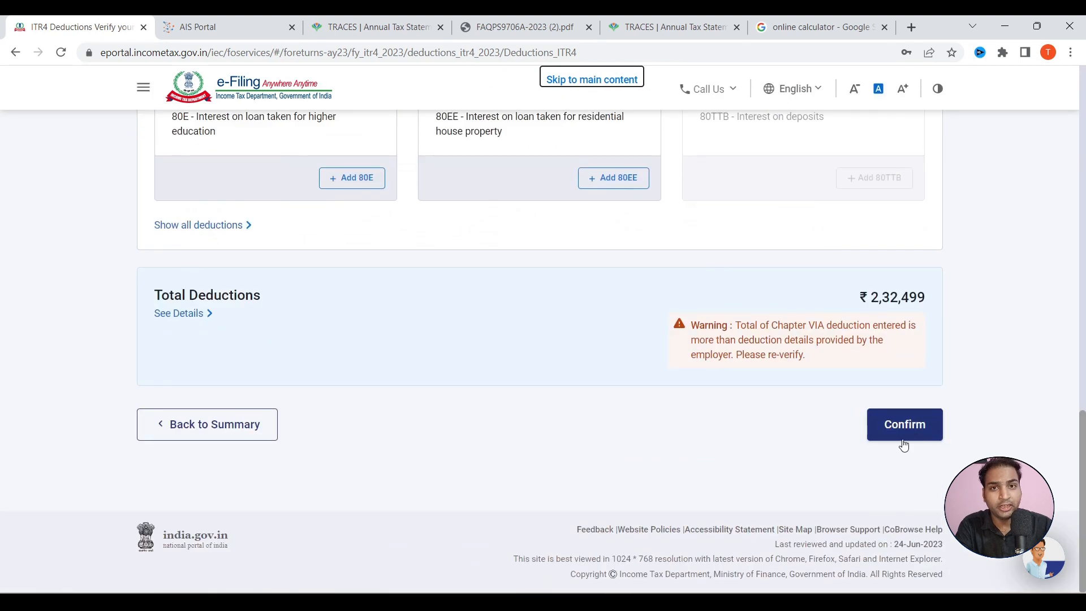
click(904, 425)
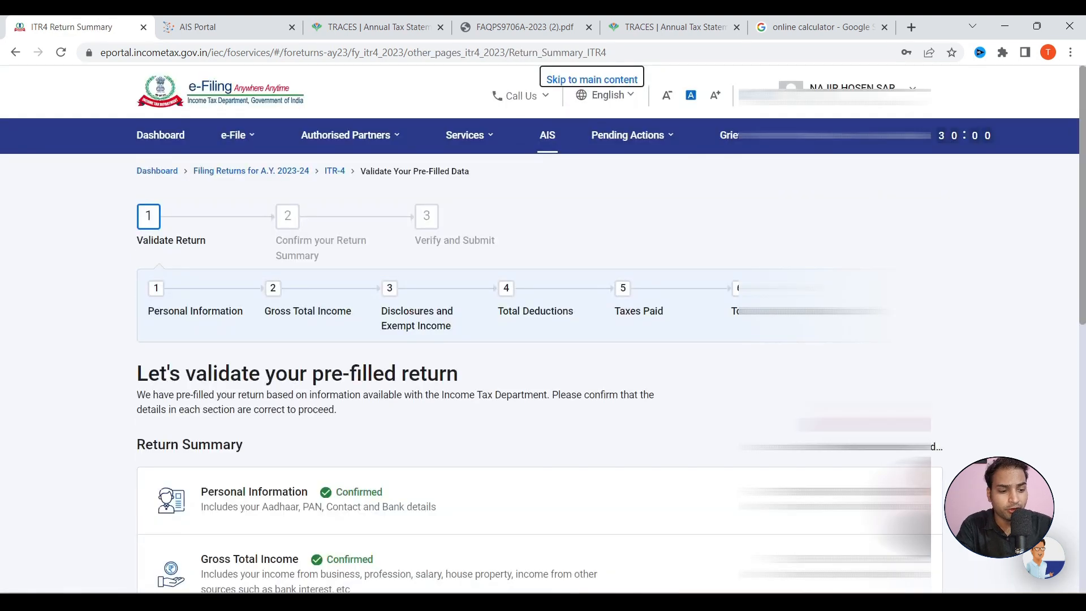
scroll(504, 413, down, 5)
scroll(449, 364, down, 4)
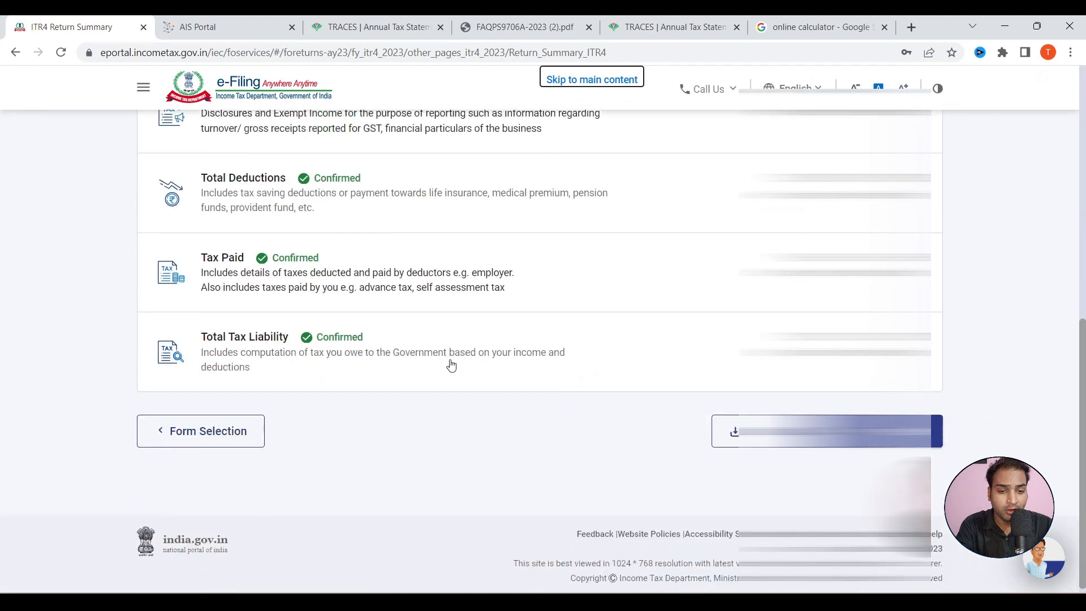
click(501, 256)
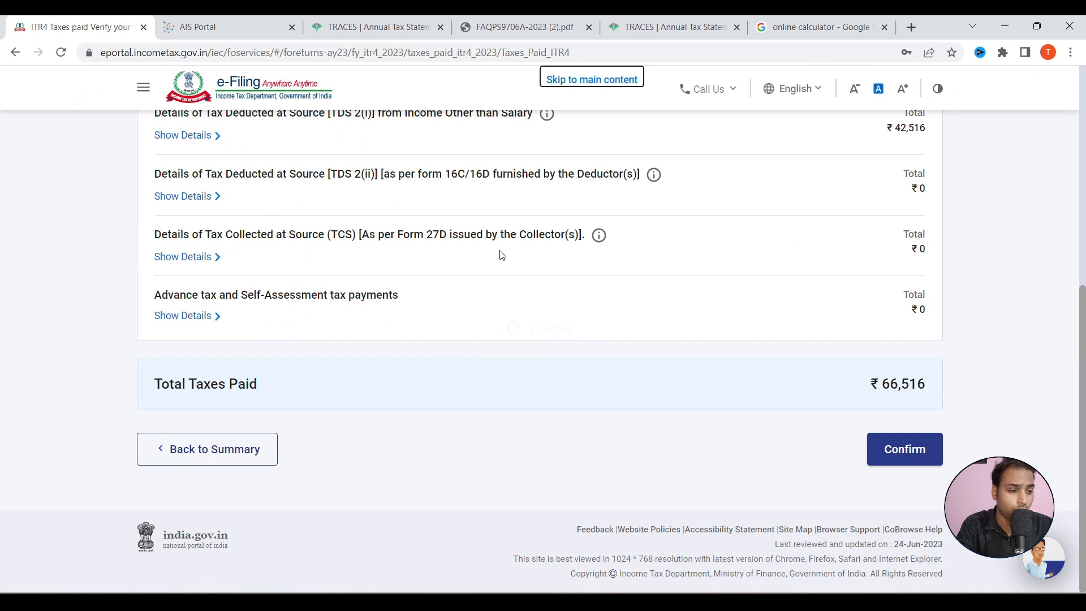
Examine the taxes paid details, from TDS on salary and other income through TCS and advance tax to the total.
scroll(607, 292, down, 2)
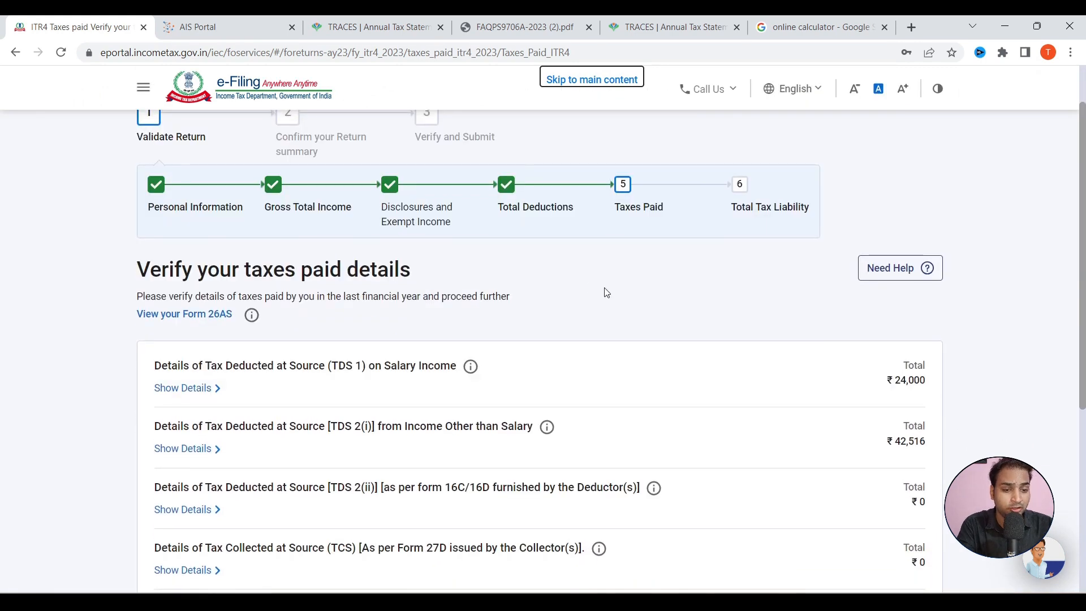
scroll(599, 290, down, 5)
scroll(681, 323, up, 6)
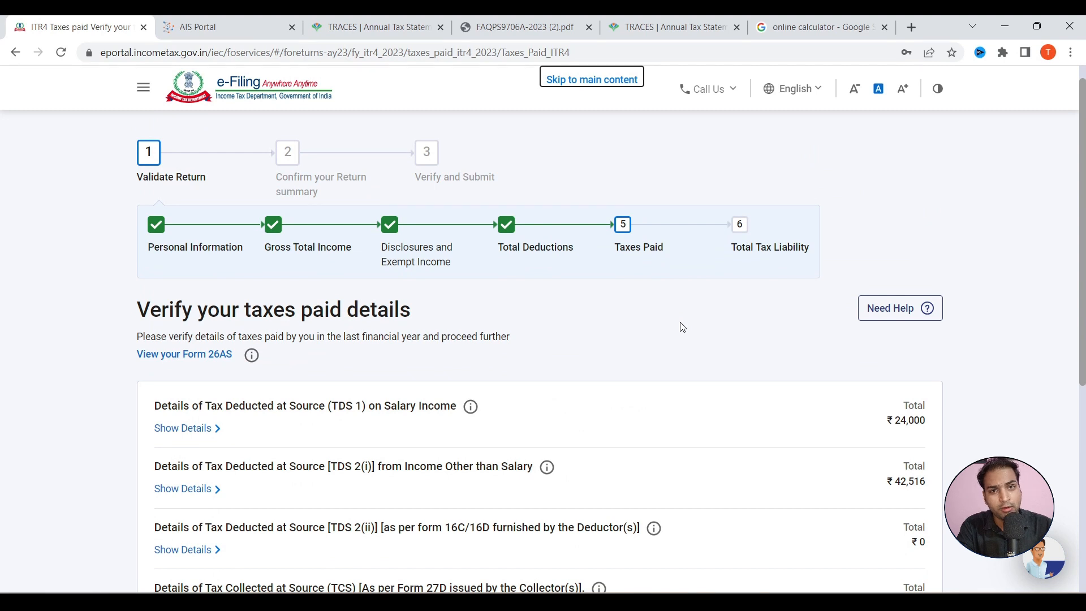
scroll(681, 326, down, 2)
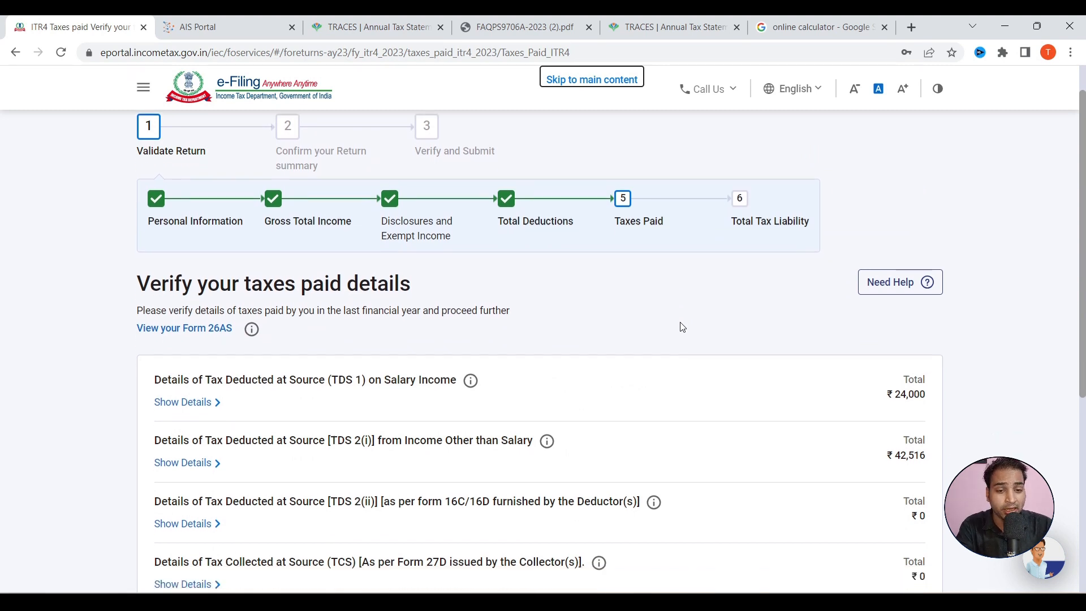
drag(268, 275, 383, 269)
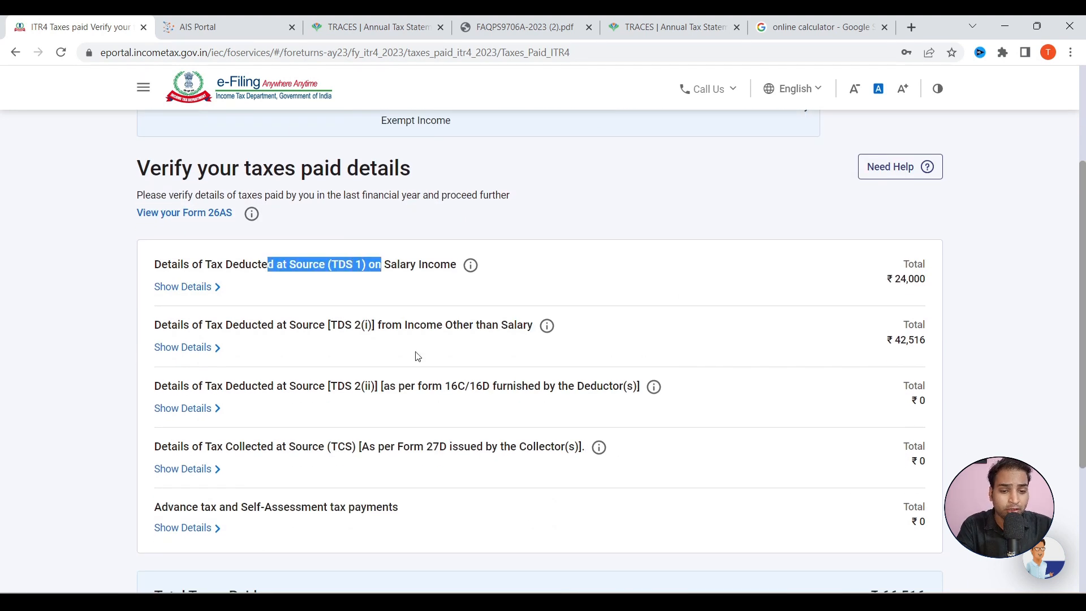
drag(286, 326, 154, 325)
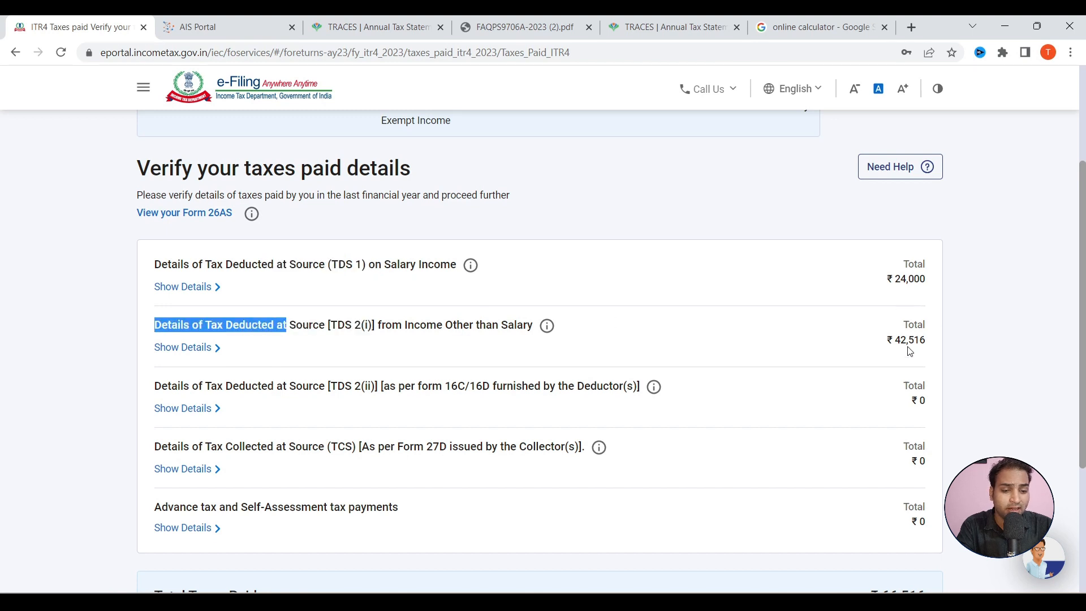
scroll(470, 380, down, 3)
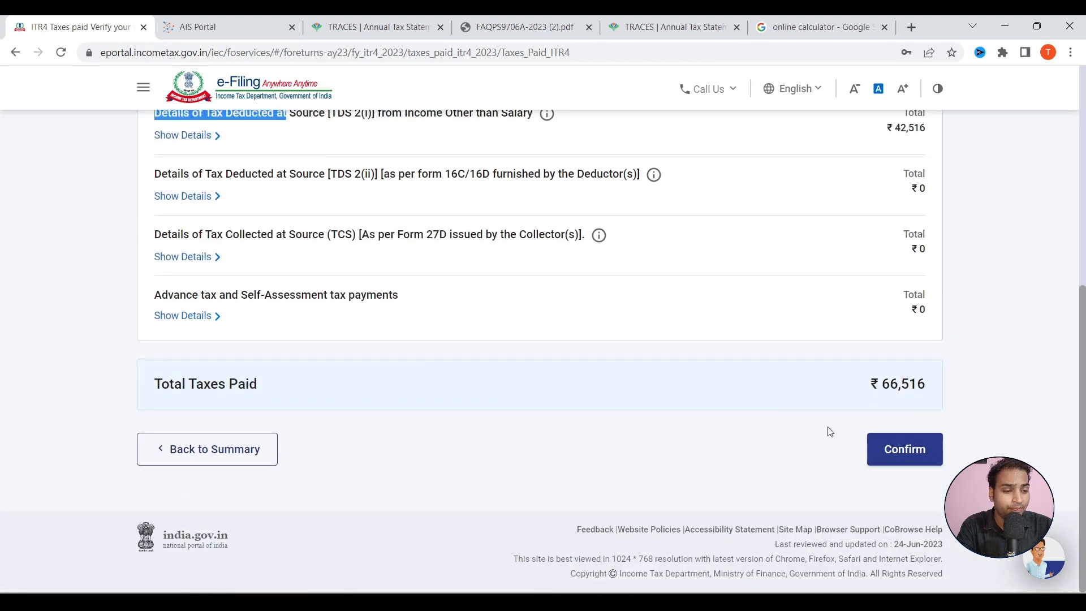
click(937, 382)
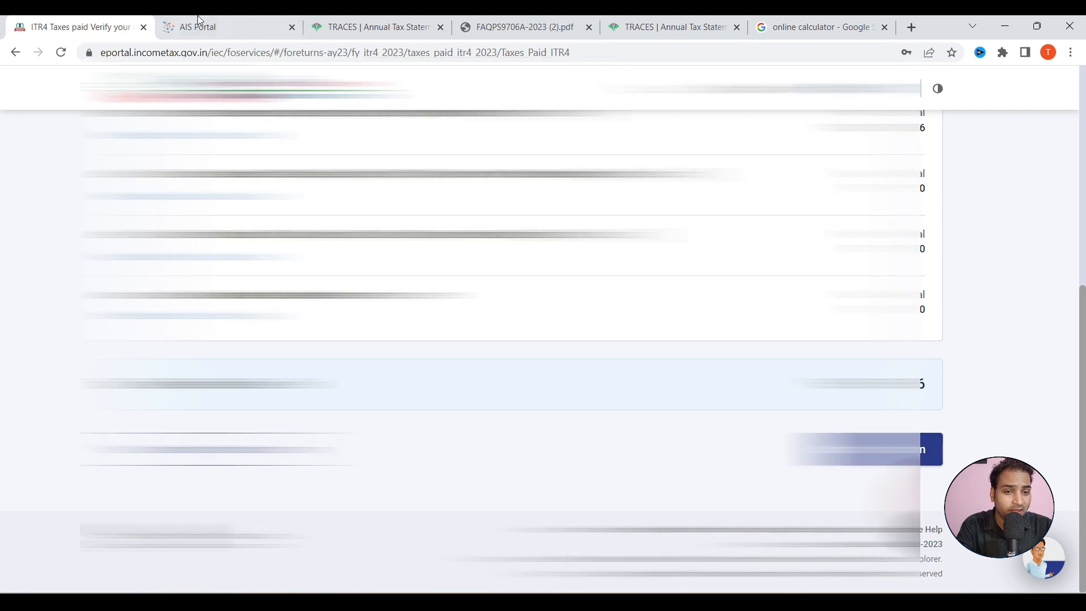
Check the TDS figures in the taxes paid details against the entries in the Form 26AS PDF.
key(ctrl+Tab)
key(ctrl+Tab)
key(ctrl+Tab)
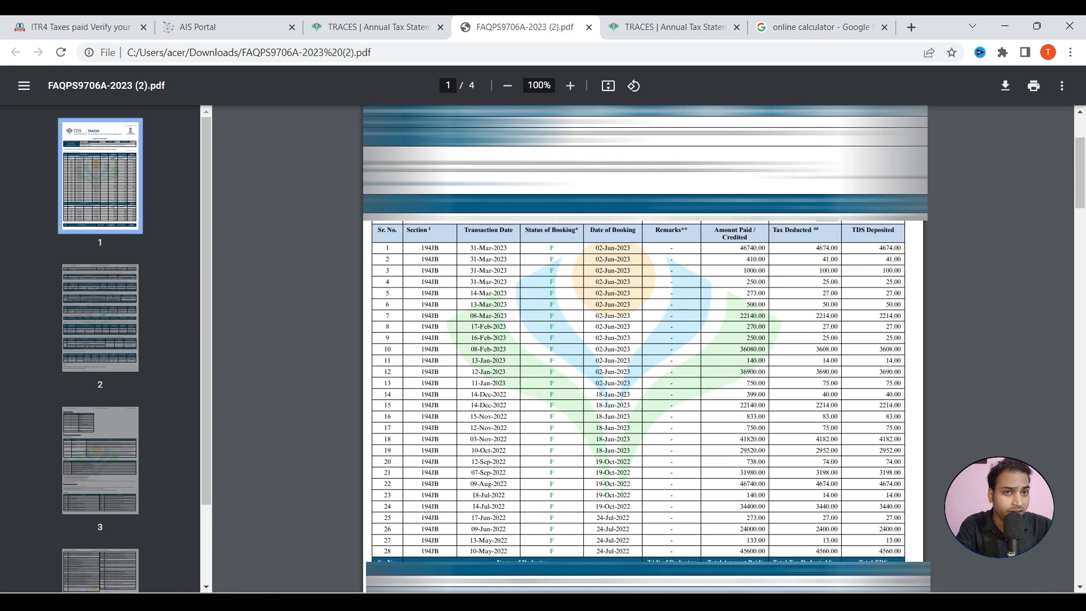
scroll(419, 330, down, 5)
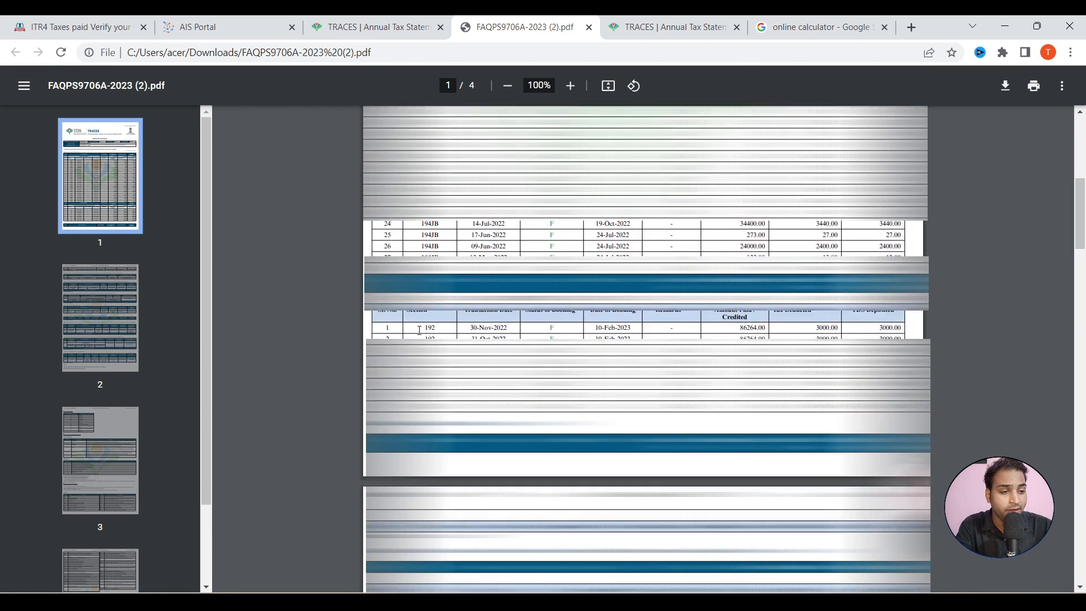
click(35, 22)
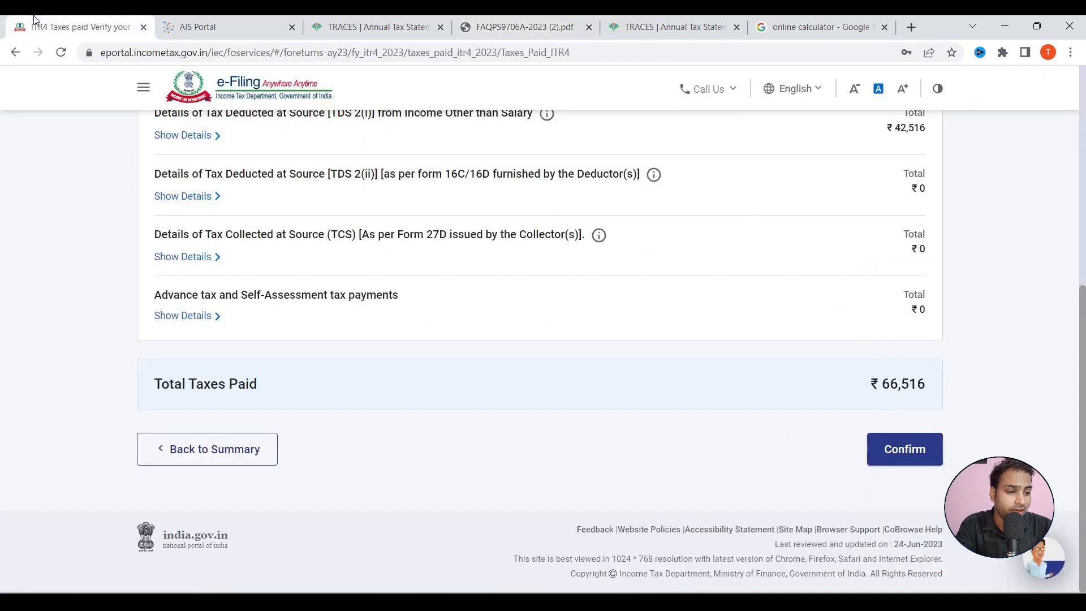
scroll(848, 353, up, 3)
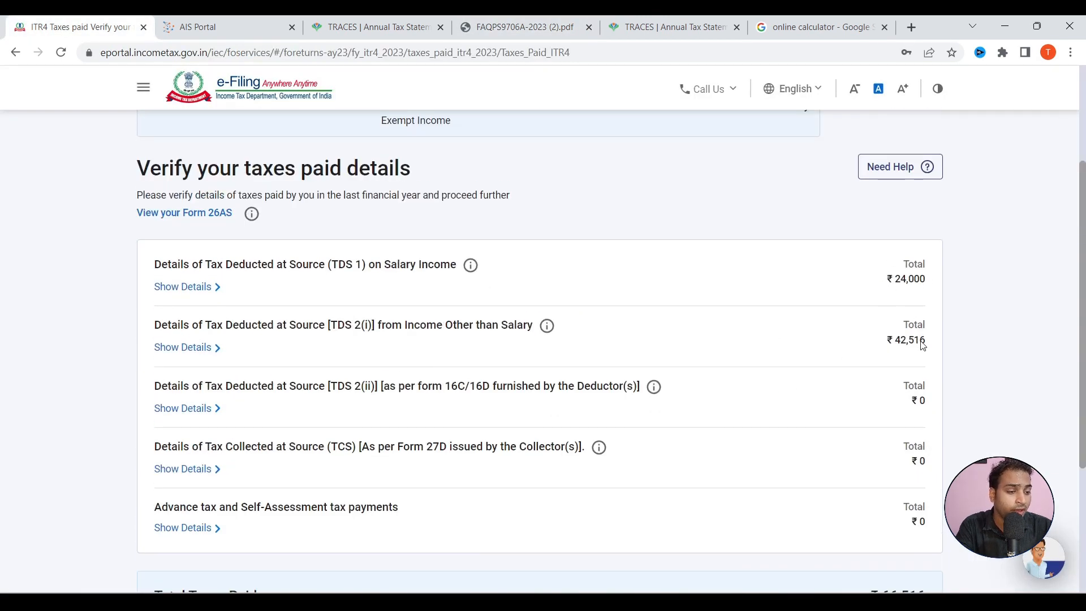
scroll(921, 263, down, 5)
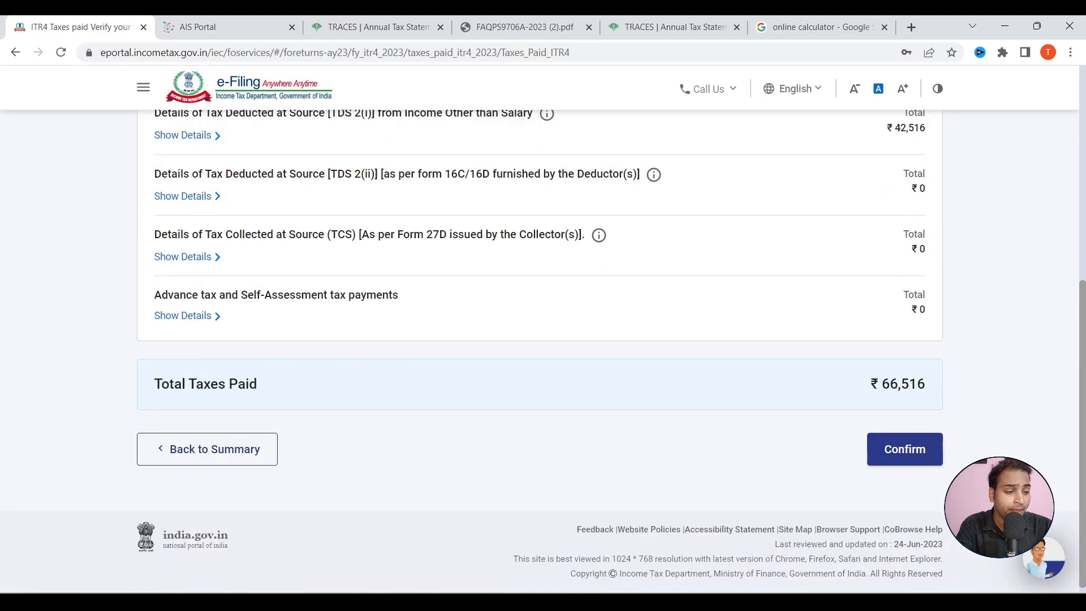
Confirm the Taxes Paid section and open the Total Tax Liability section of the return.
click(901, 454)
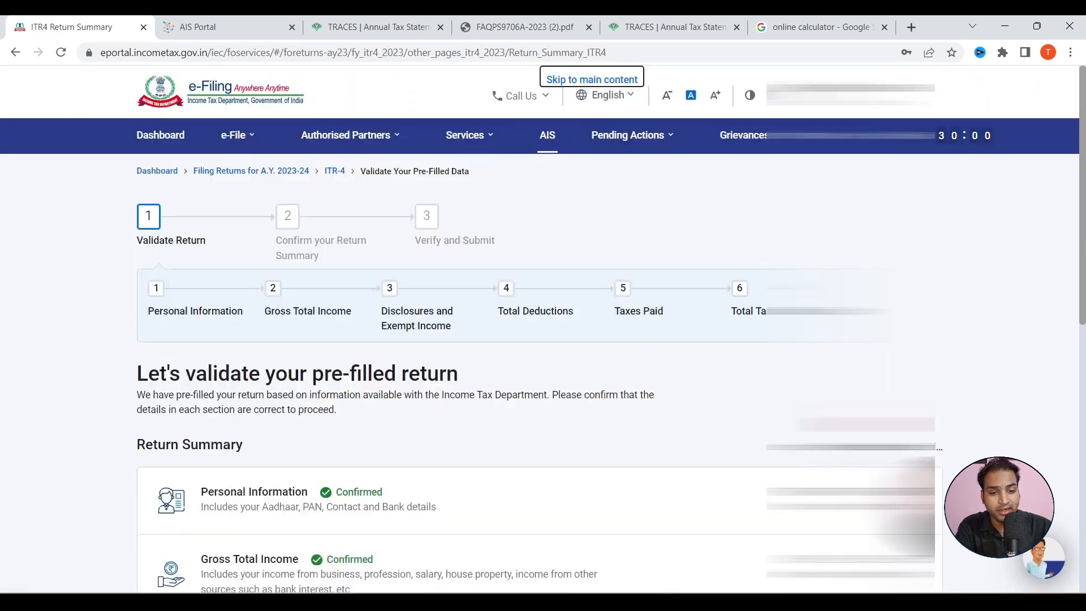
scroll(539, 350, down, 10)
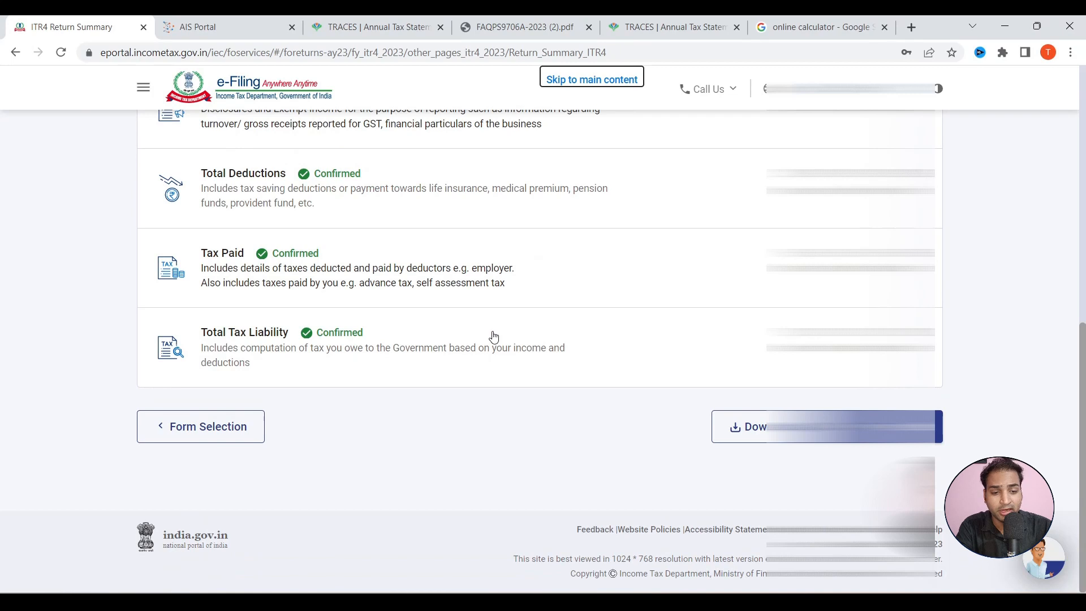
click(491, 335)
Review the computation of income and tax, including cess, relief and interest, and confirm the Total Tax Liability section.
scroll(622, 305, down, 4)
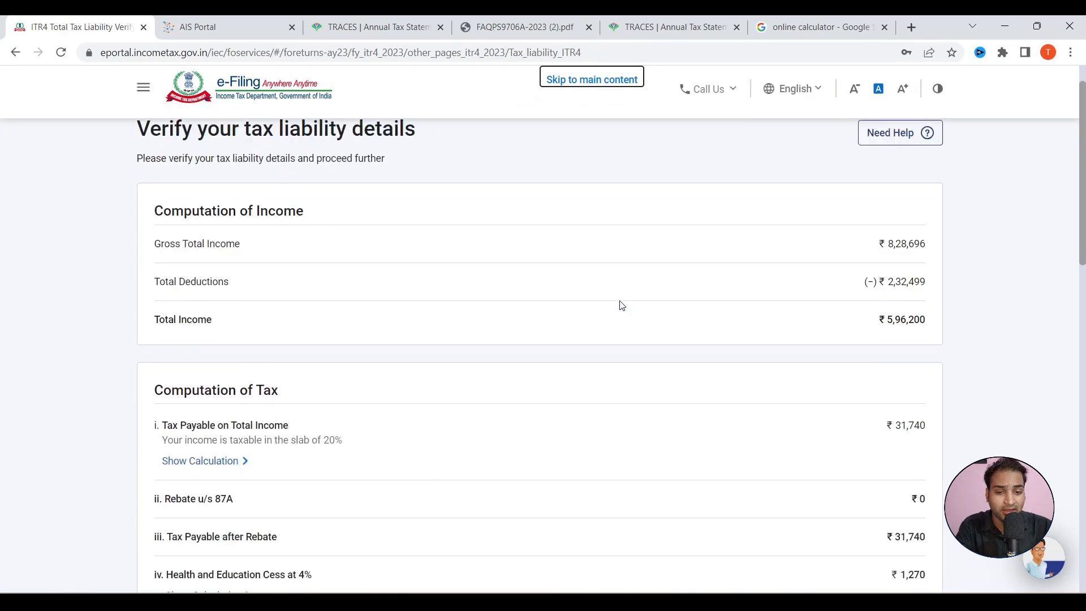
scroll(558, 310, down, 1)
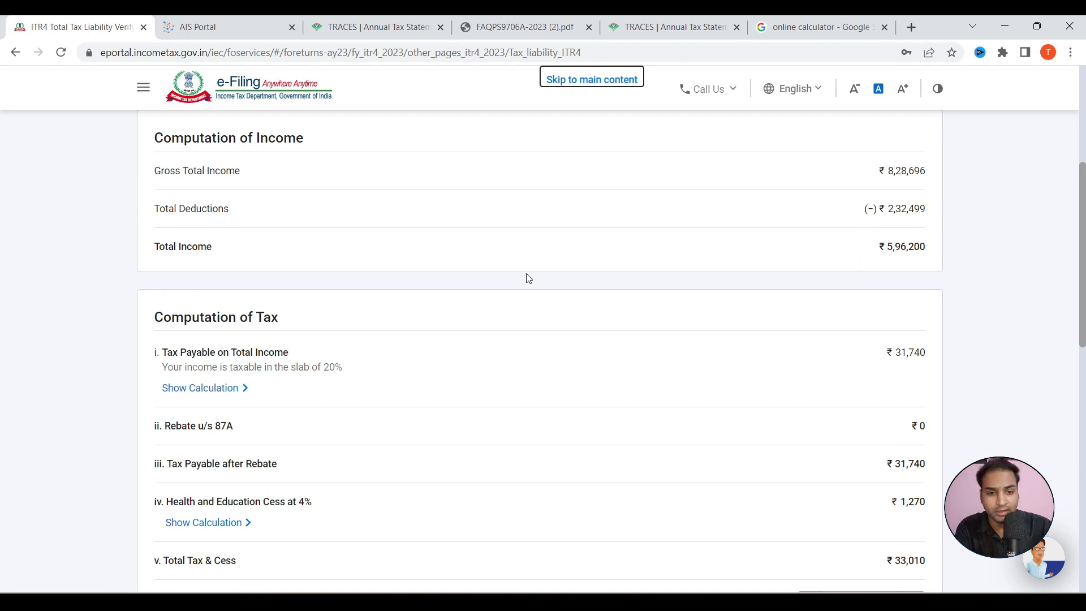
scroll(536, 283, down, 3)
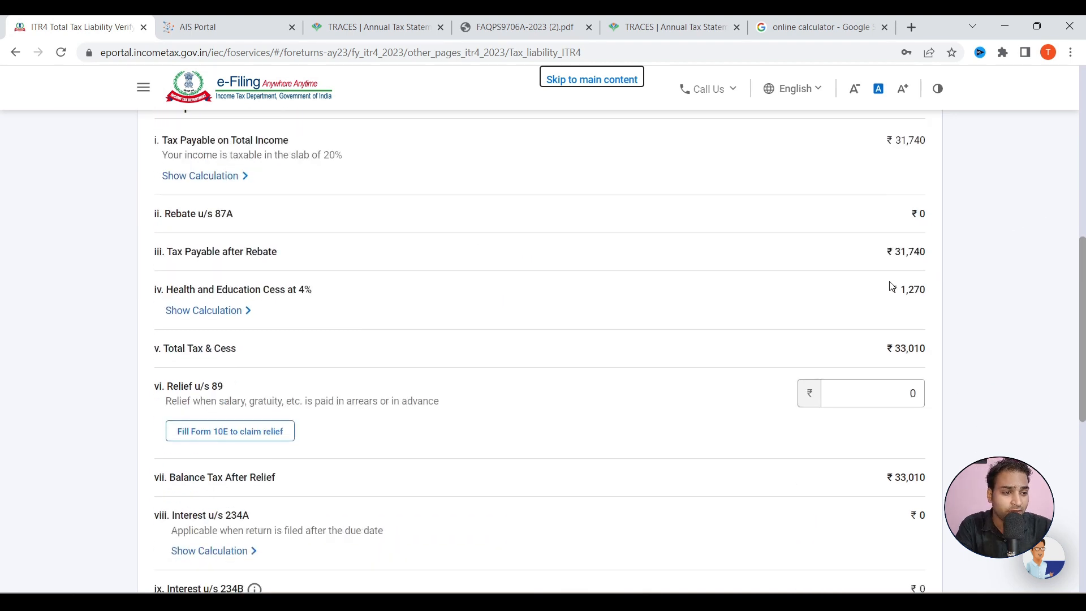
scroll(894, 254, up, 2)
scroll(932, 372, down, 4)
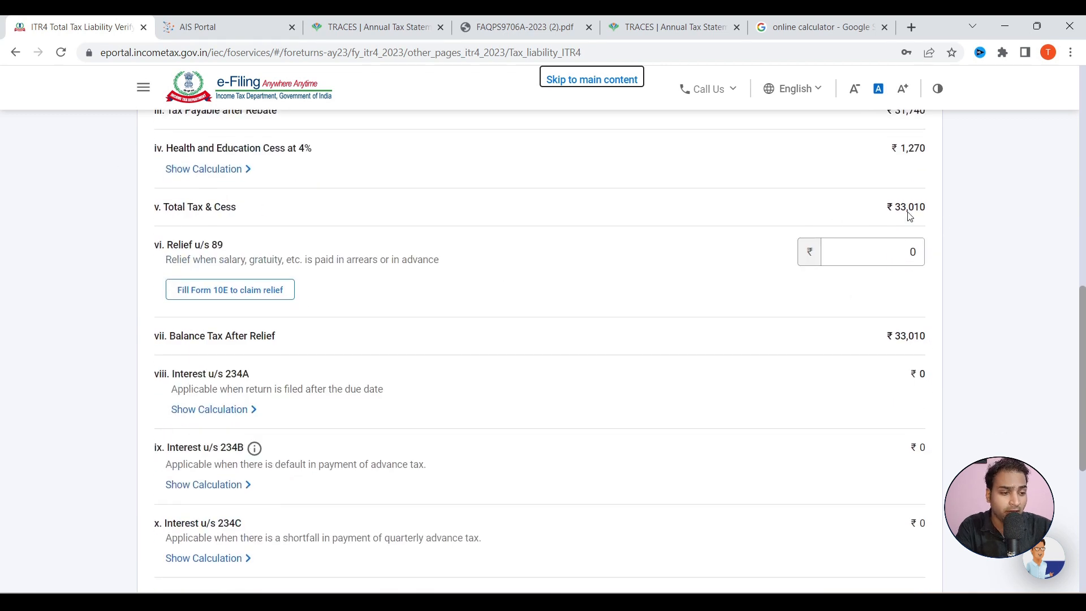
scroll(909, 217, down, 5)
click(882, 427)
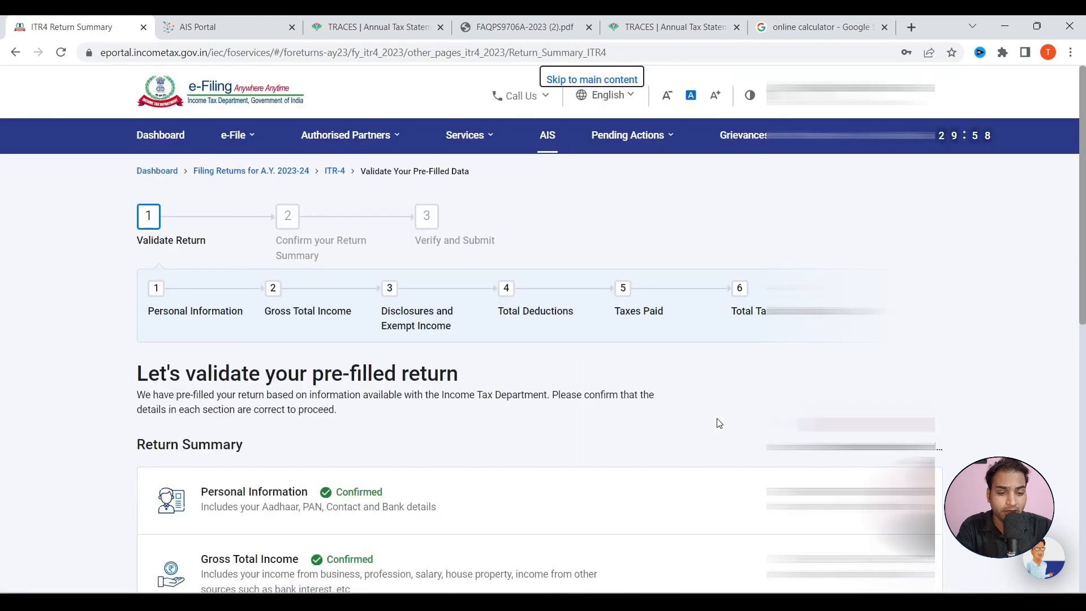
Proceed from the validated return summary to the tax summary with the taxable income calculation.
scroll(717, 423, down, 8)
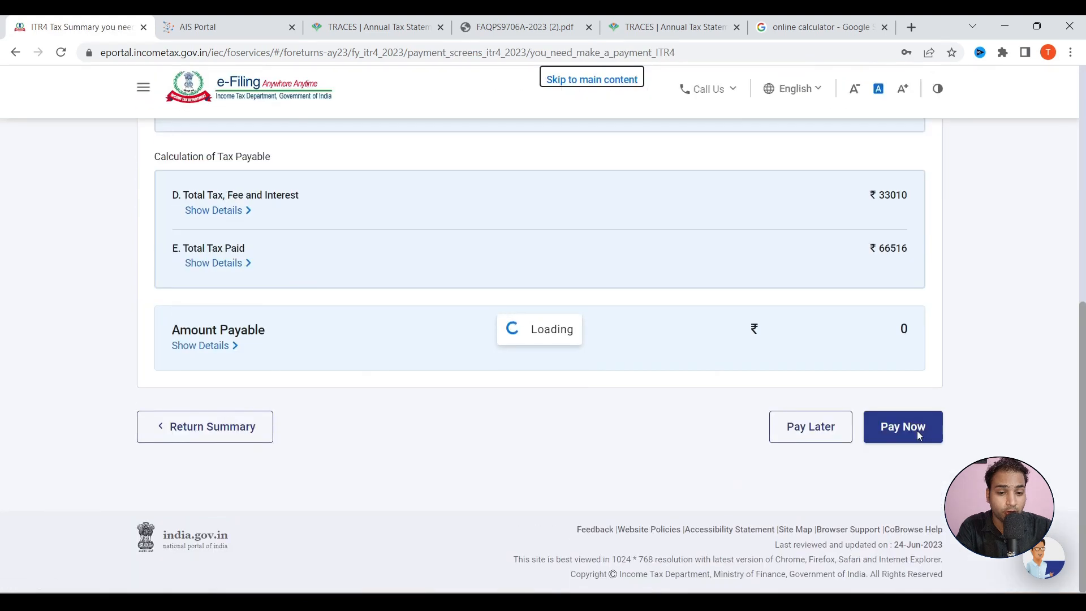
scroll(409, 445, down, 5)
scroll(256, 270, up, 2)
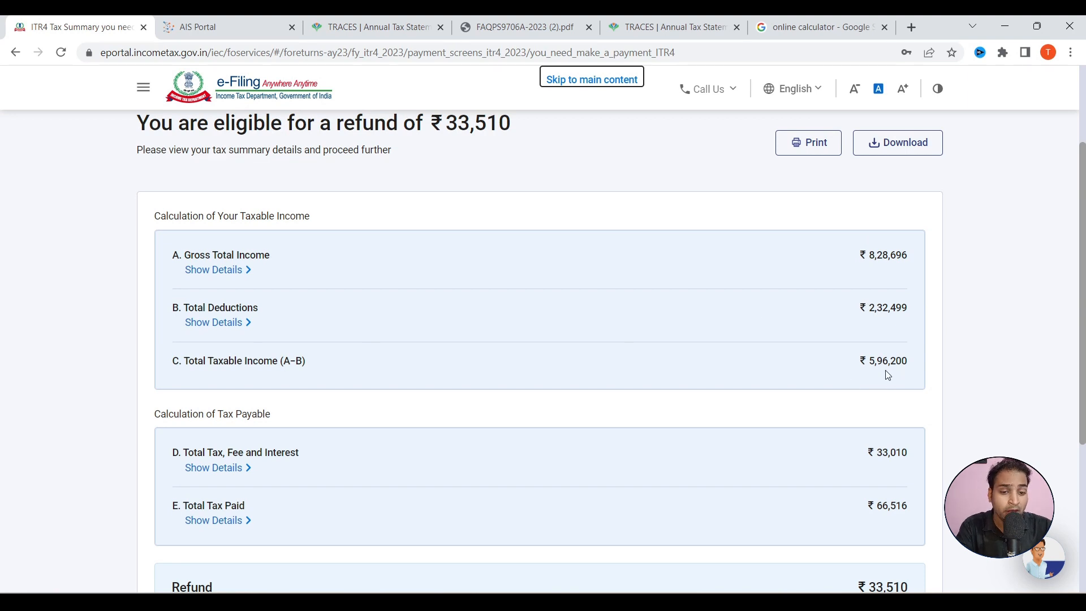
Check the tax paid and refund amounts in the tax summary and open the return preview.
scroll(882, 368, down, 3)
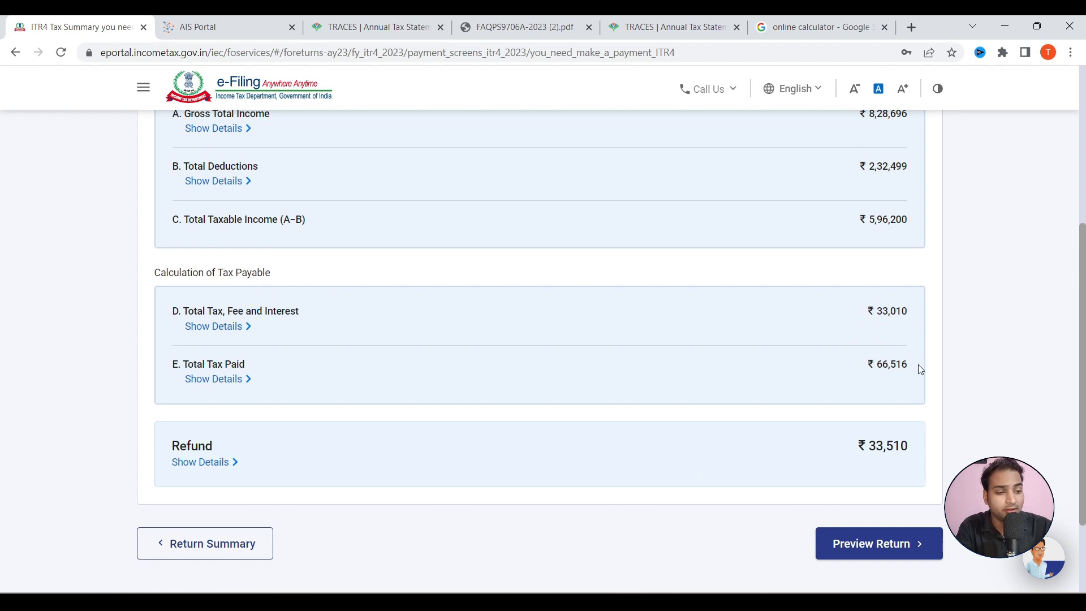
double_click(877, 455)
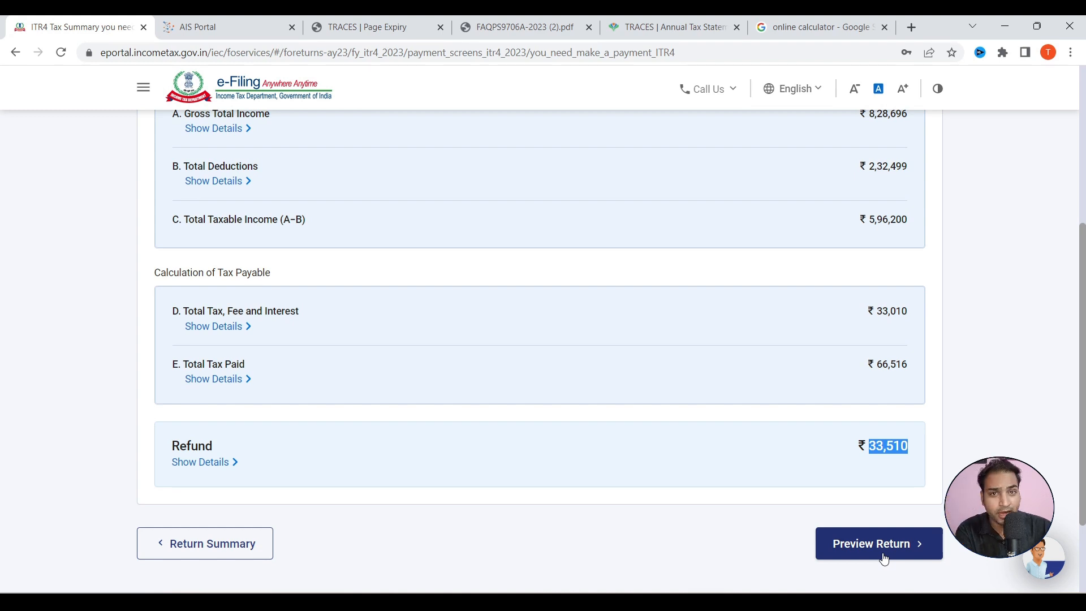
click(884, 559)
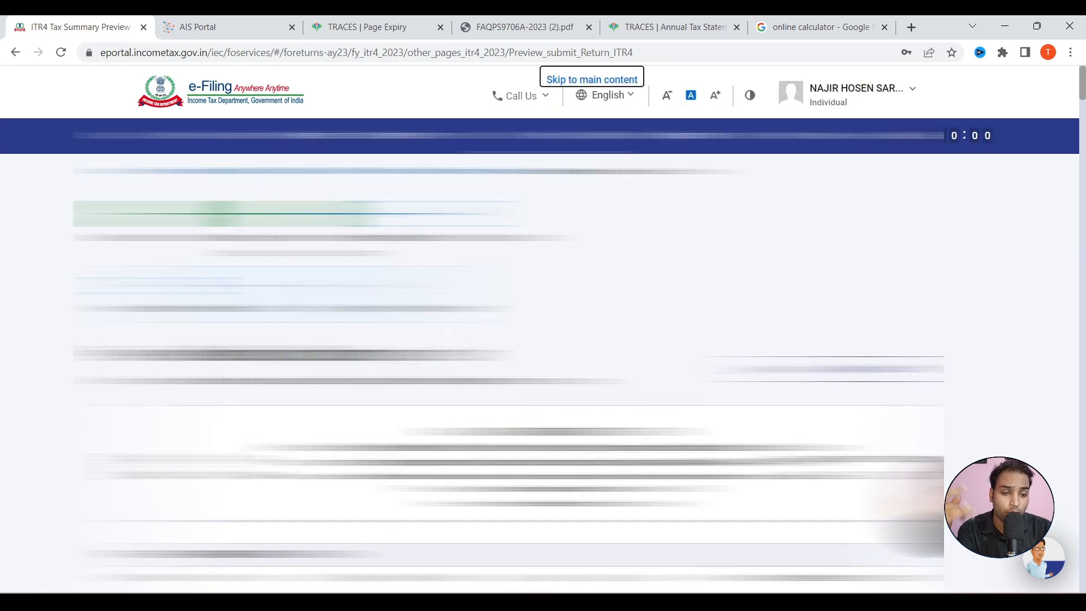
Read through the whole ITR-4 return preview and proceed to validation of the return.
scroll(543, 339, down, 5)
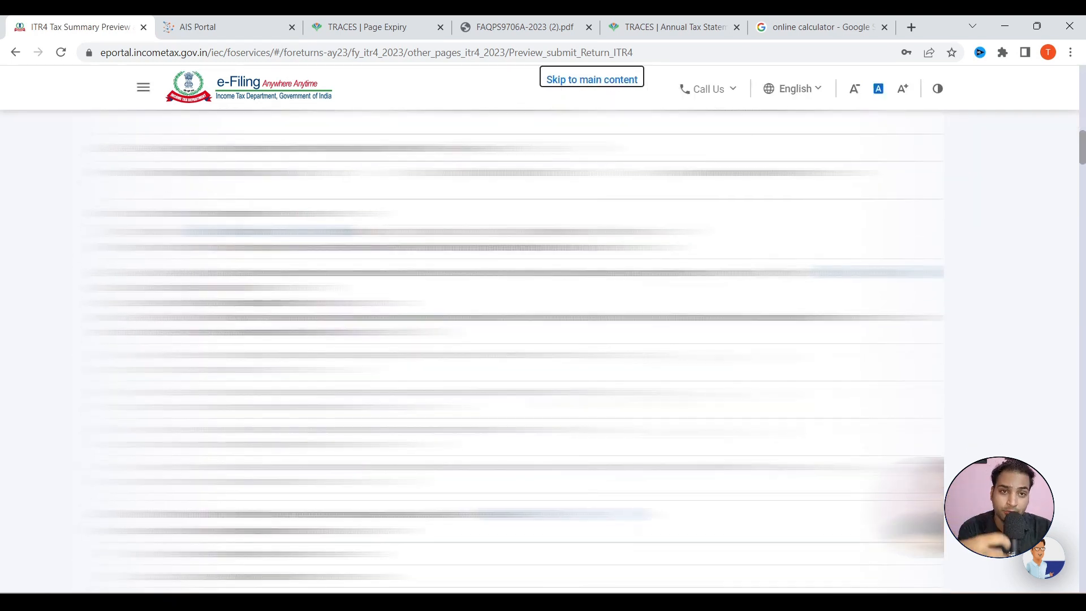
scroll(516, 350, down, 5)
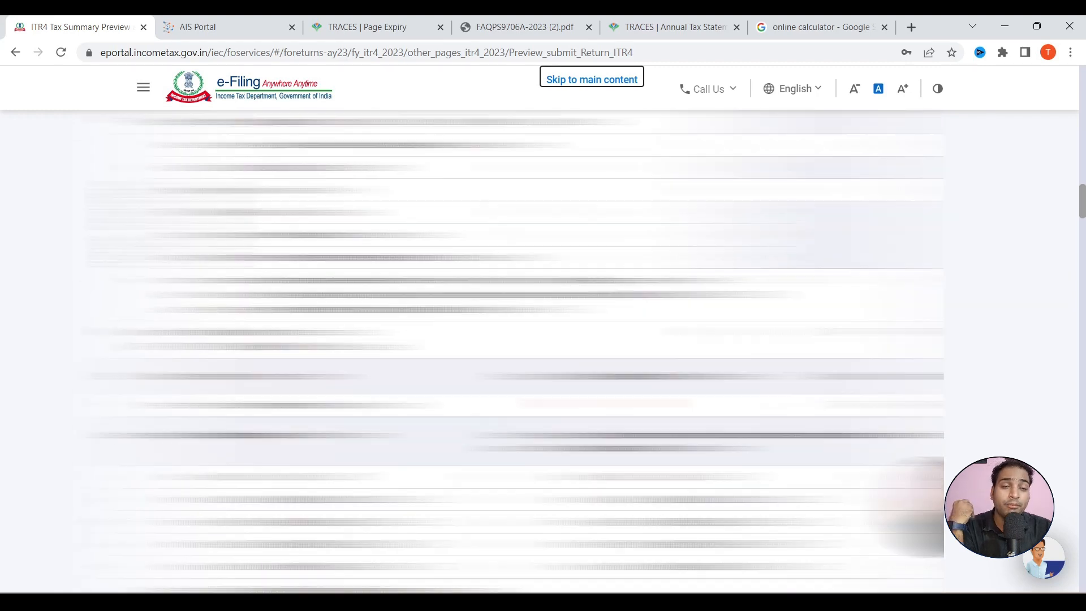
scroll(516, 349, down, 10)
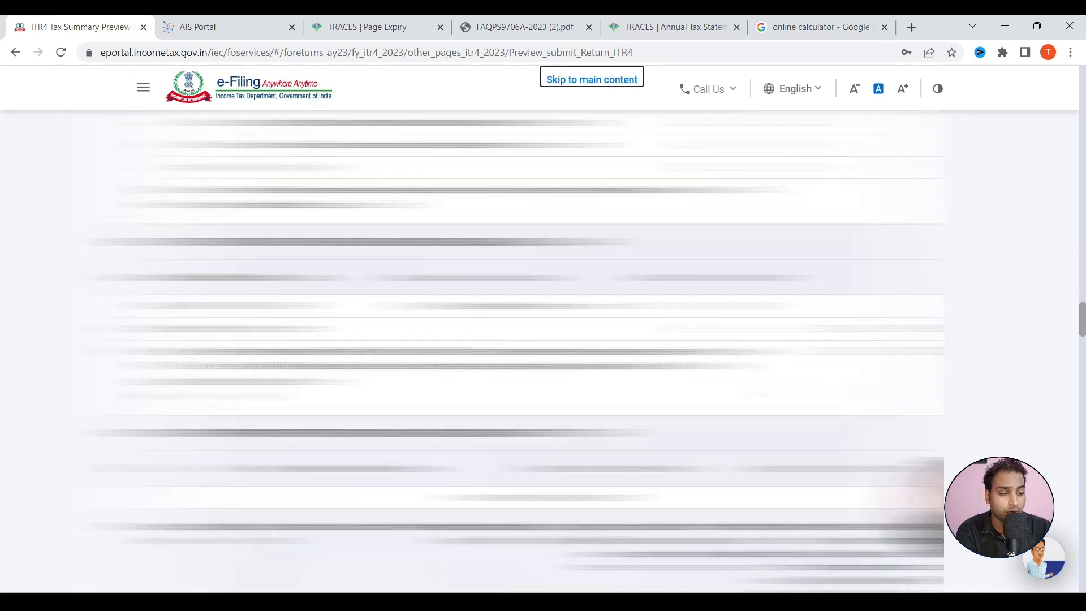
scroll(516, 349, down, 10)
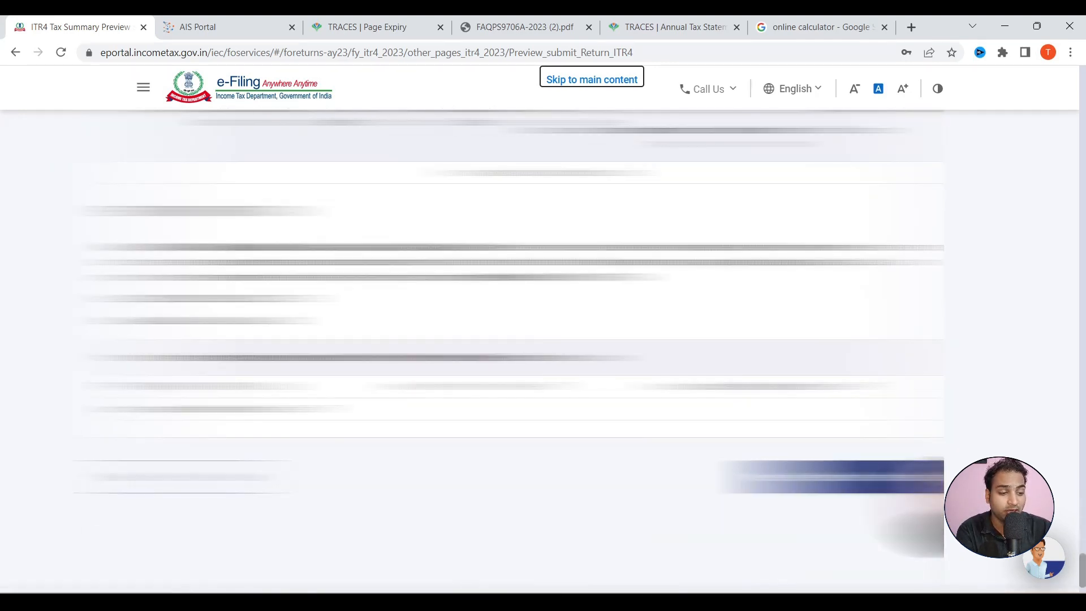
click(831, 477)
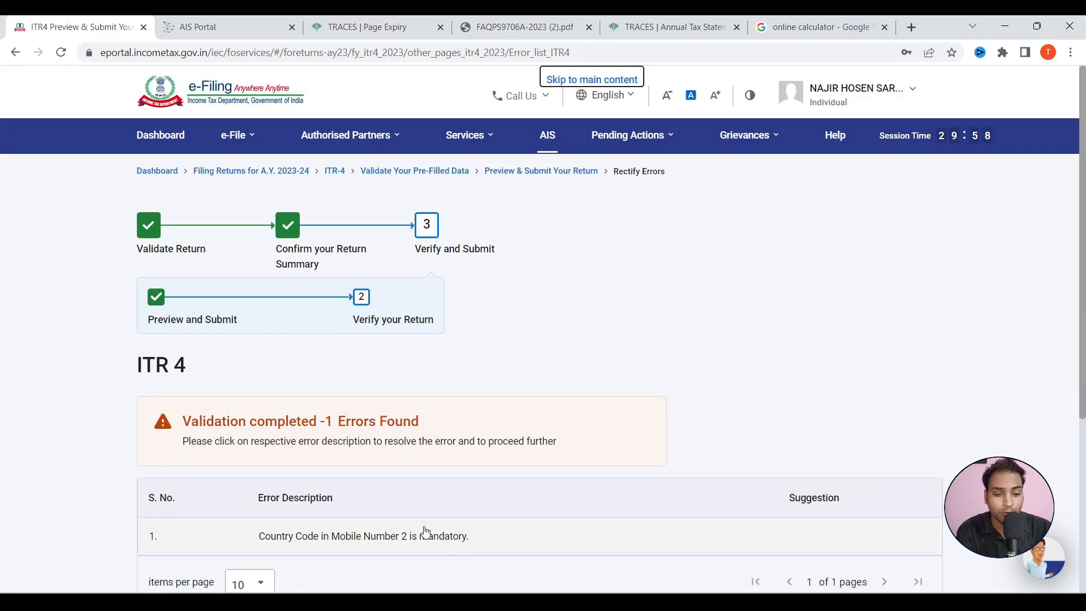
Open the error about the mandatory country code, choose the code for Mobile Number 2 in the contact details and save them.
click(425, 532)
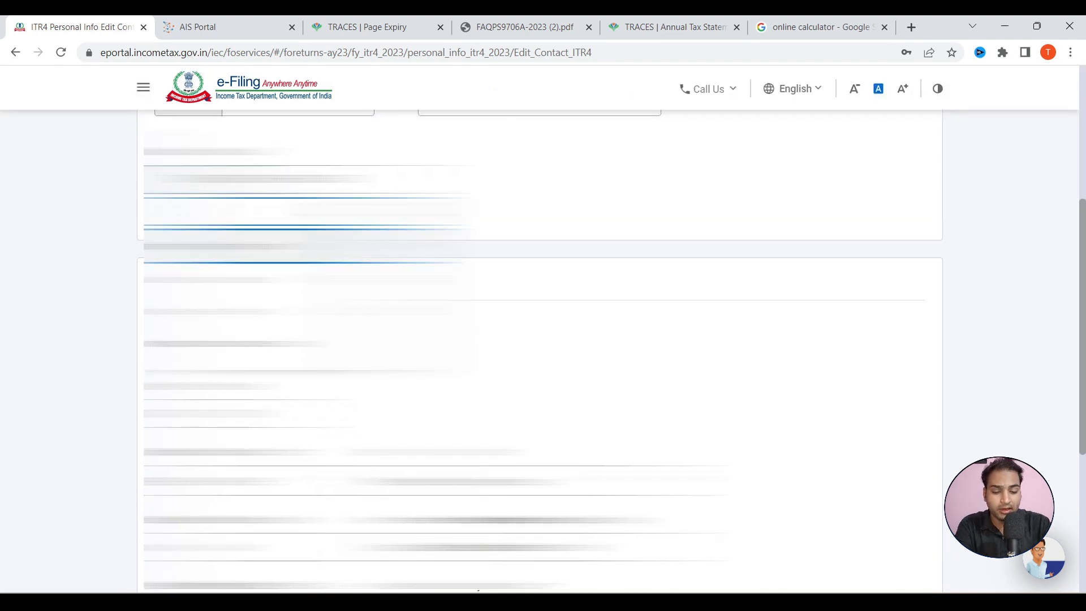
scroll(543, 351, down, 10)
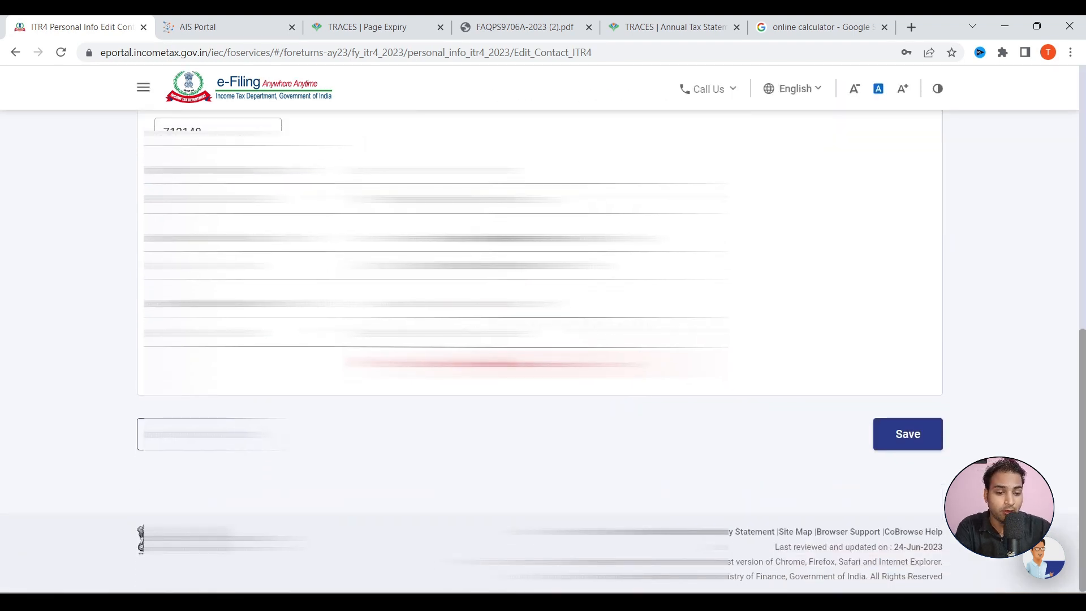
click(435, 332)
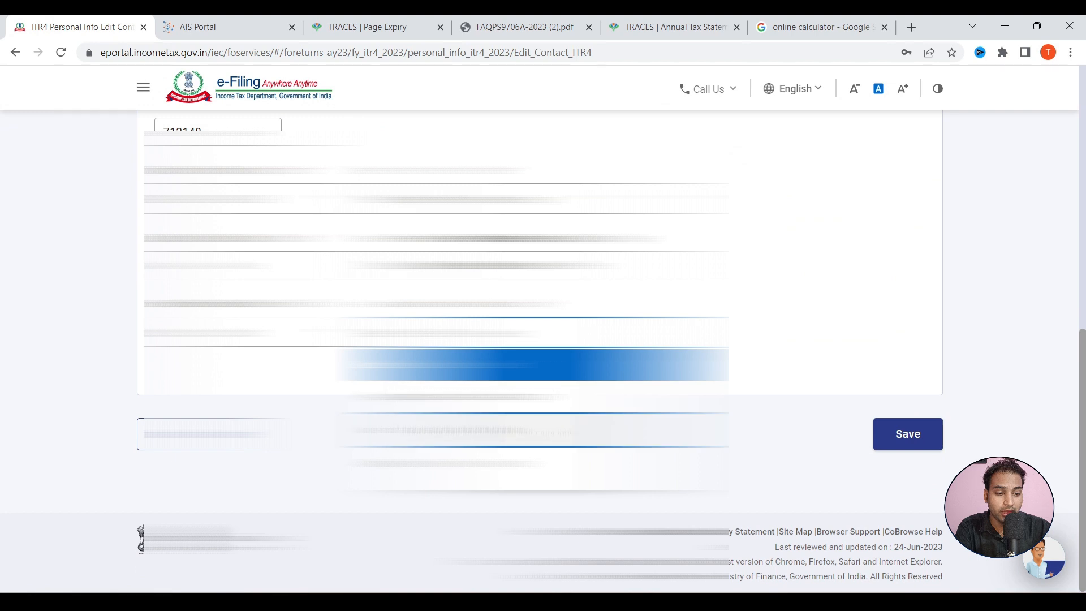
click(452, 465)
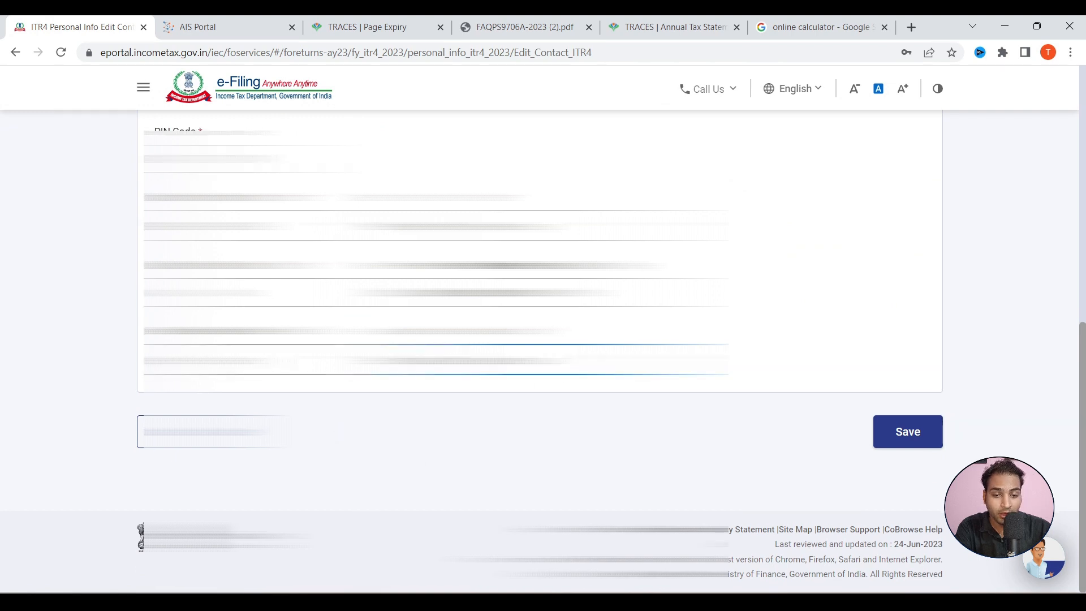
click(885, 444)
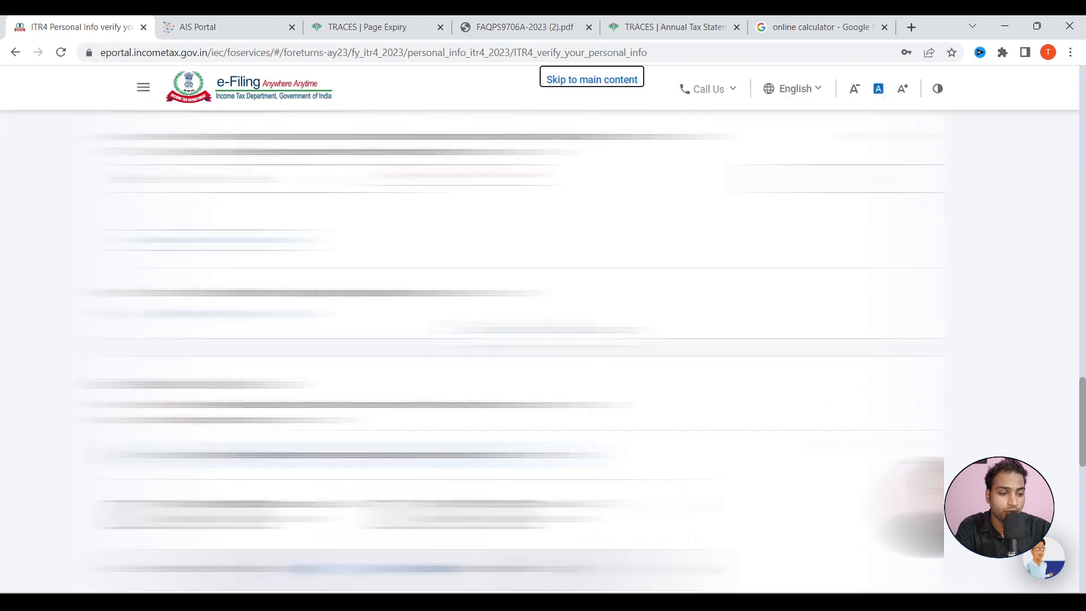
Check the personal information page, including the bank account selected for refund, and confirm the section.
scroll(508, 351, down, 10)
scroll(507, 351, up, 20)
scroll(508, 351, down, 8)
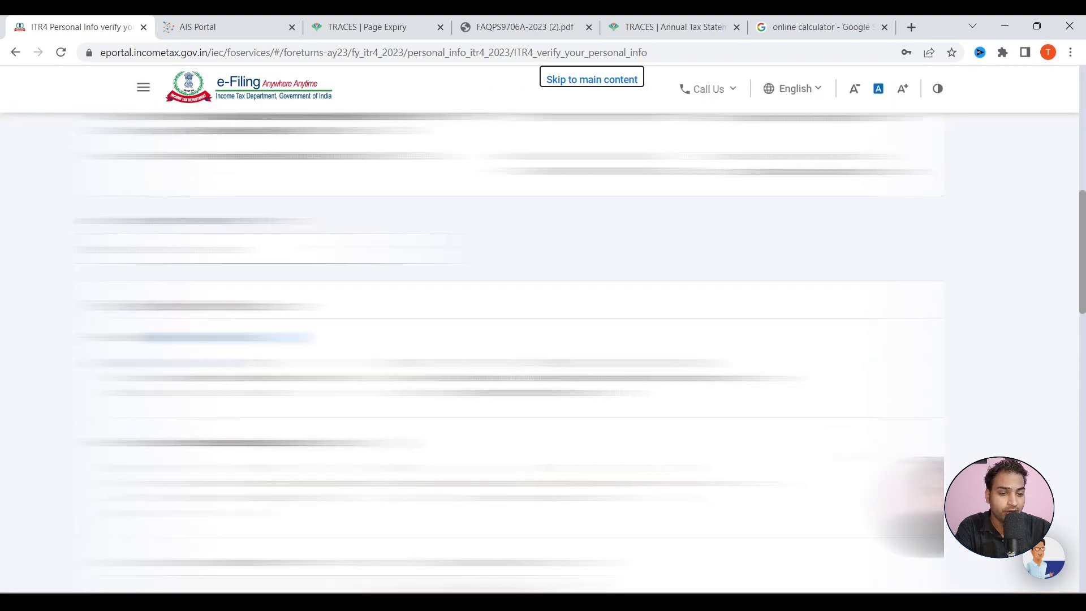
scroll(532, 351, up, 6)
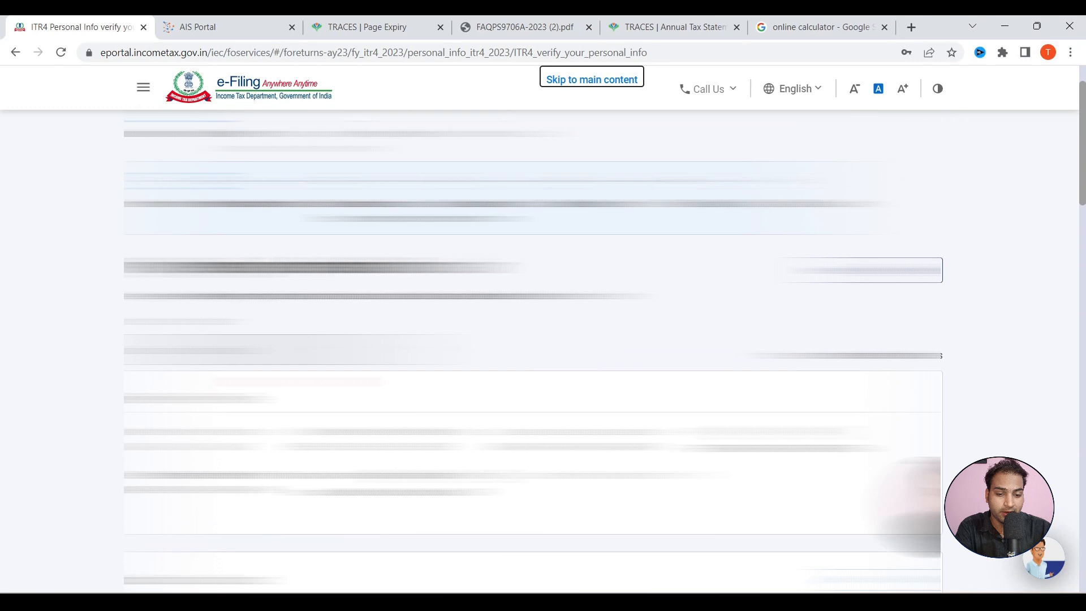
scroll(884, 469, down, 20)
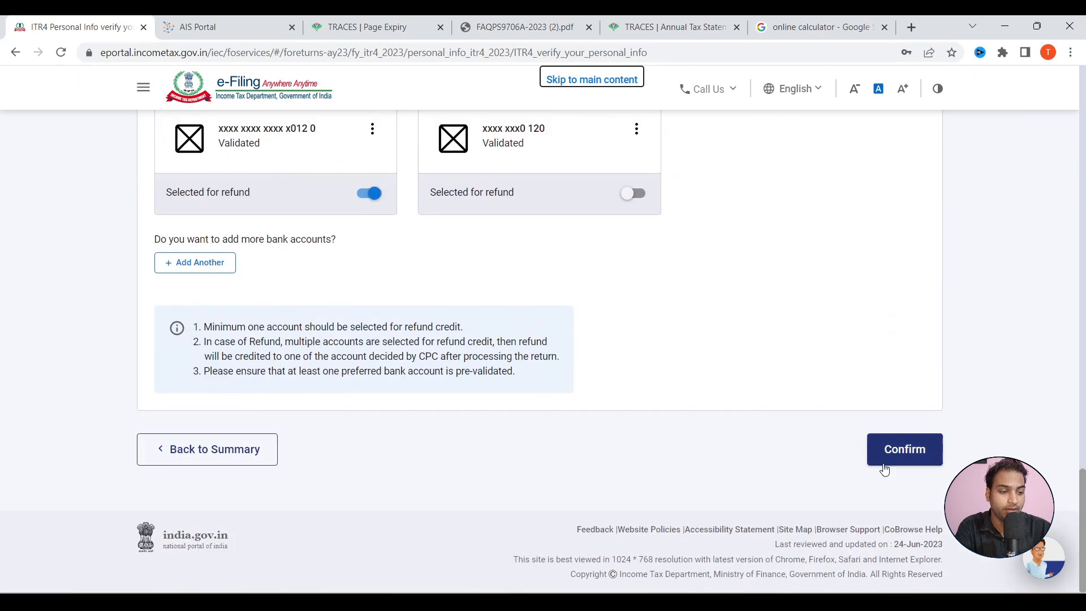
click(903, 449)
Proceed from the confirmed return summary through the tax summary and declaration page to the return preview.
scroll(885, 469, down, 10)
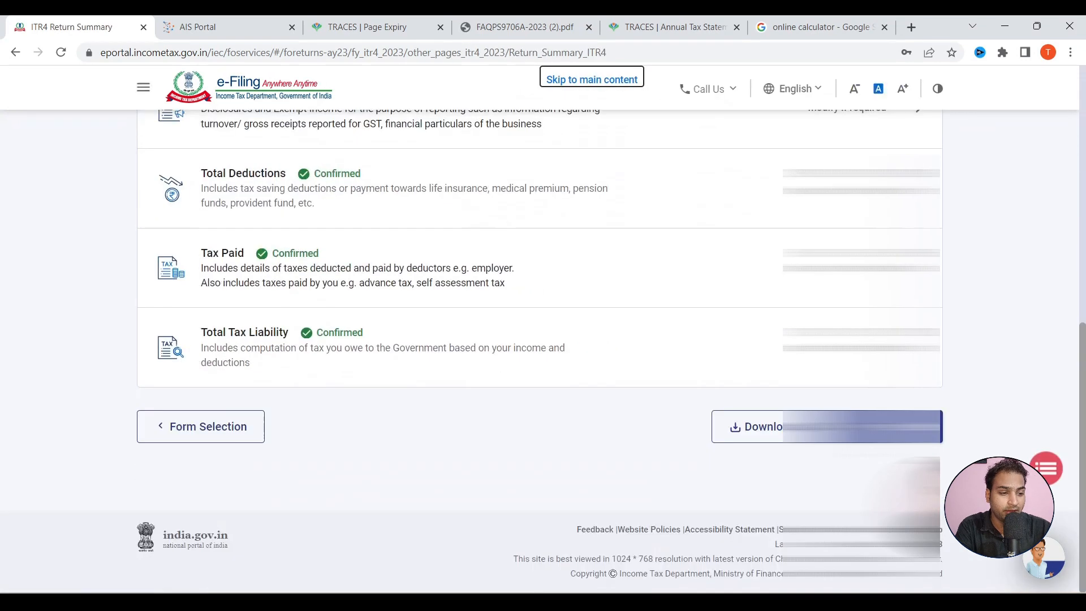
click(917, 427)
scroll(917, 430, down, 8)
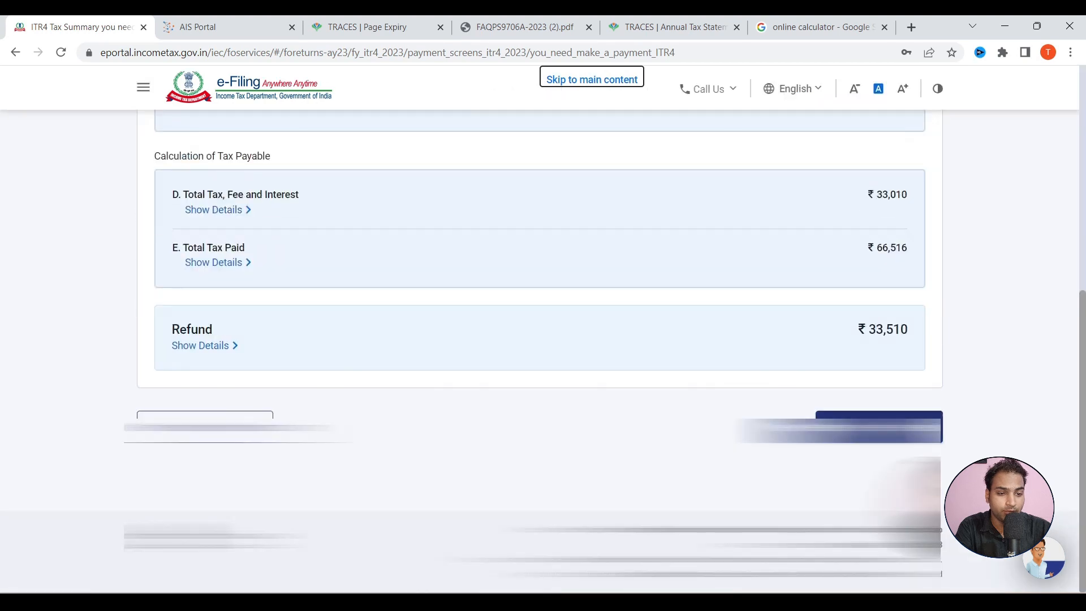
click(905, 427)
scroll(902, 424, down, 15)
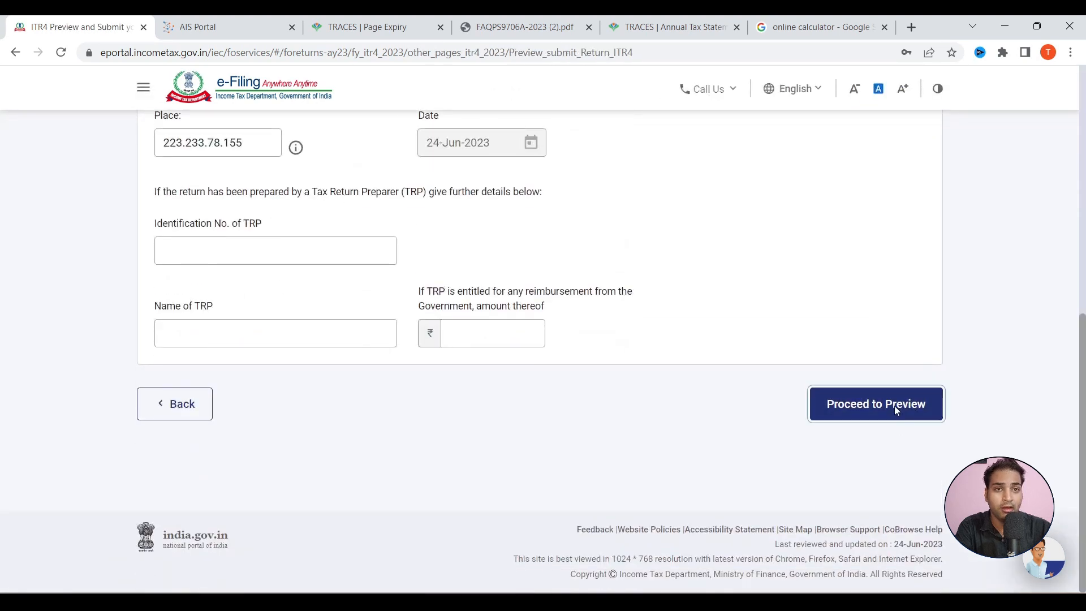
click(895, 405)
Check the corrected return preview once more, run the validation and read its outcome.
scroll(895, 405, down, 10)
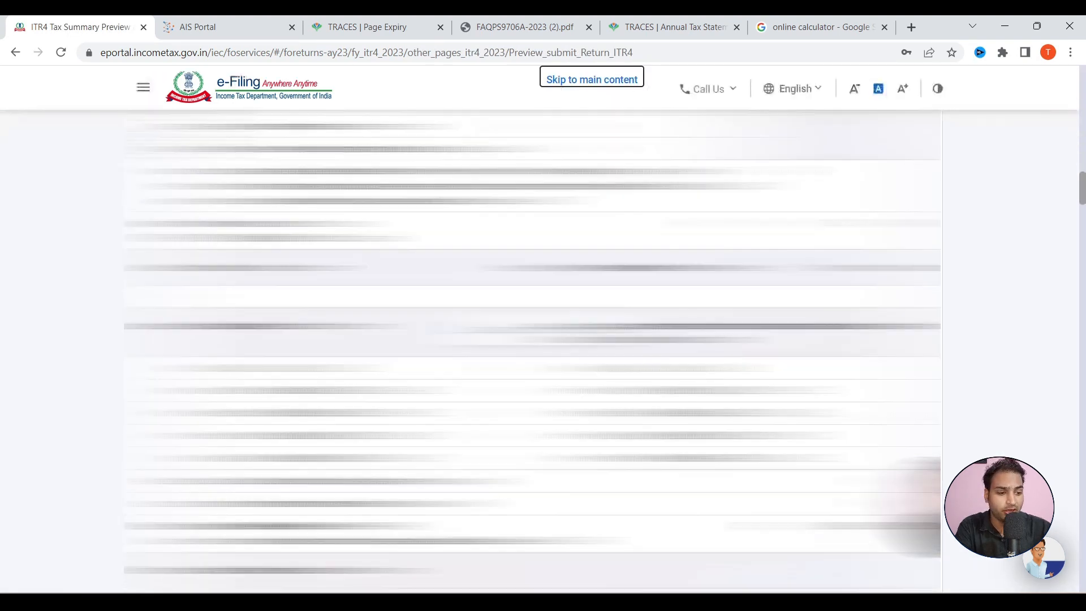
scroll(531, 350, down, 10)
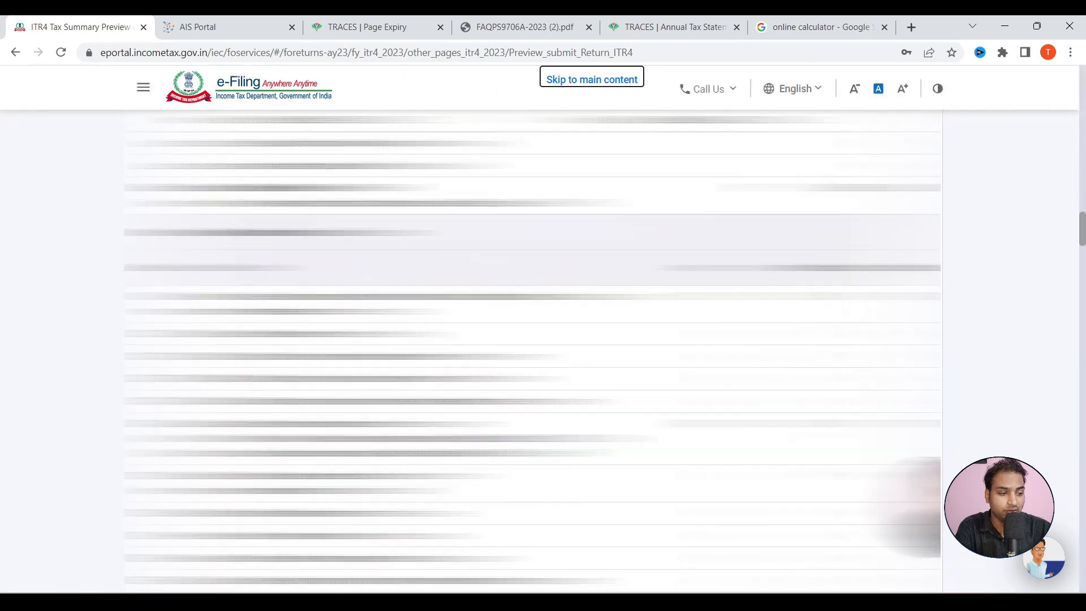
scroll(531, 351, down, 20)
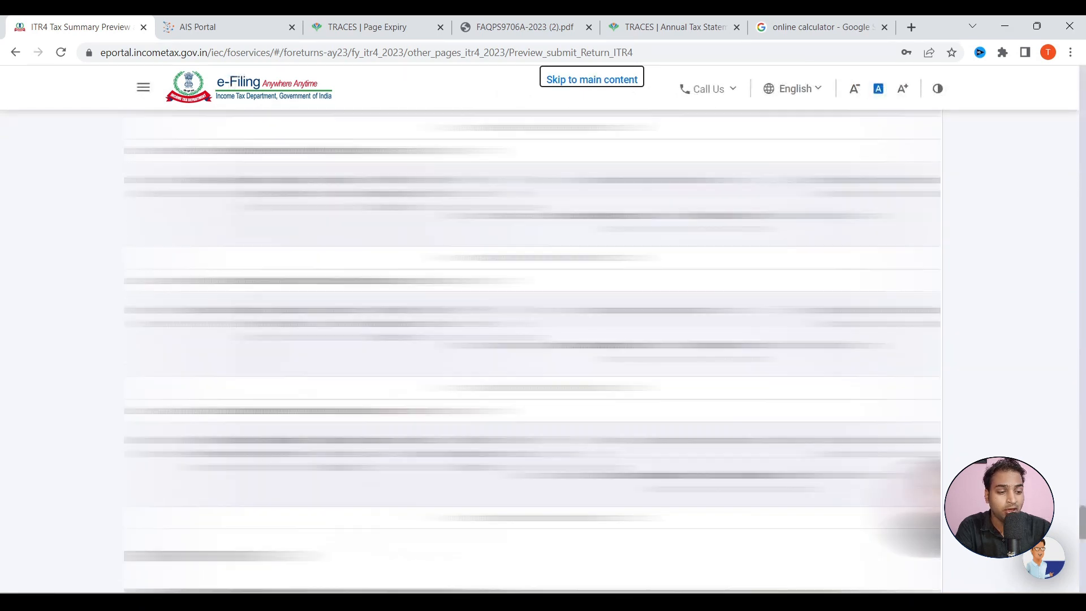
scroll(531, 351, down, 10)
click(874, 404)
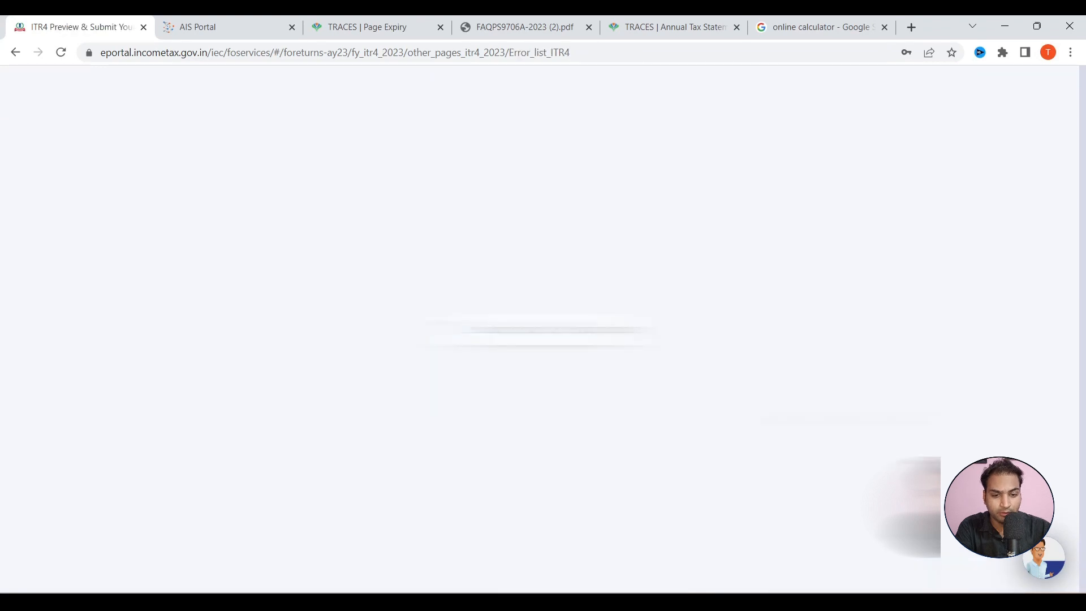
drag(180, 343, 302, 354)
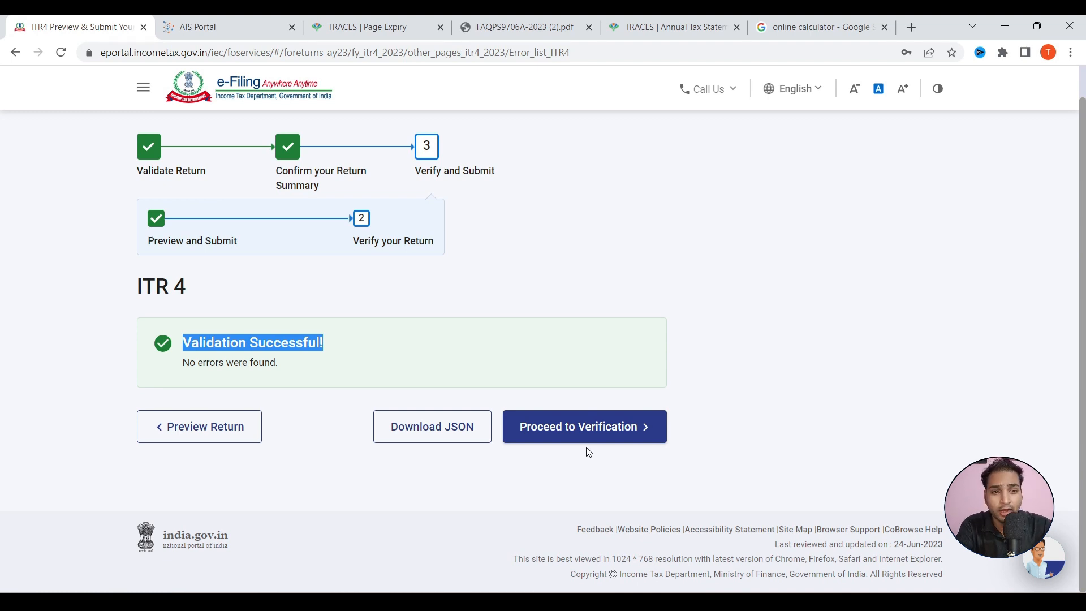
Open the taxadvisory.in website in a new browser tab and look through its service categories.
click(904, 15)
text(tax)
key(Return)
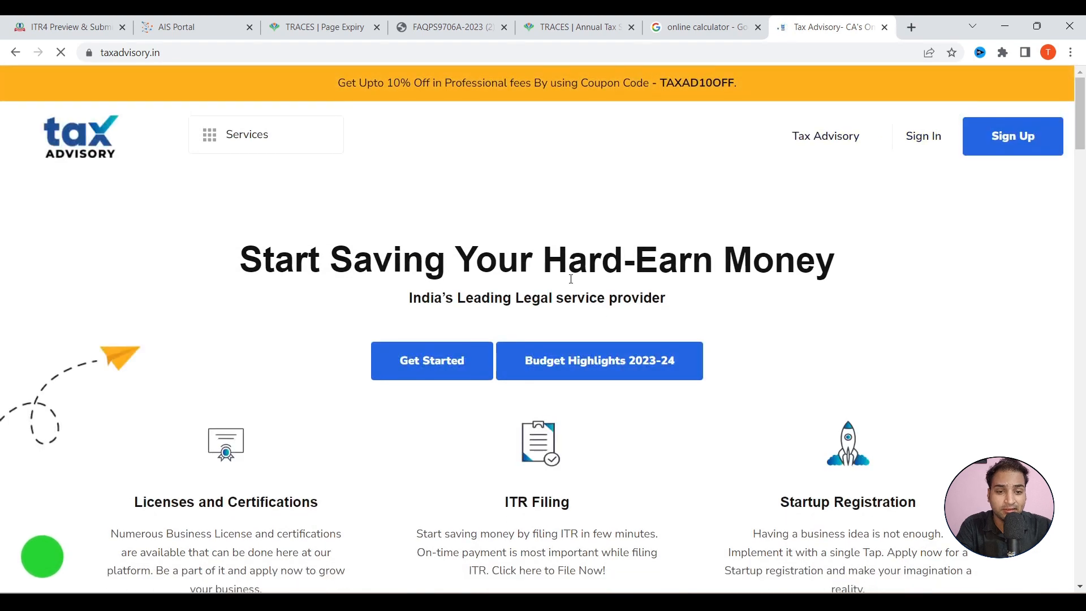
click(331, 146)
mouse_move(259, 188)
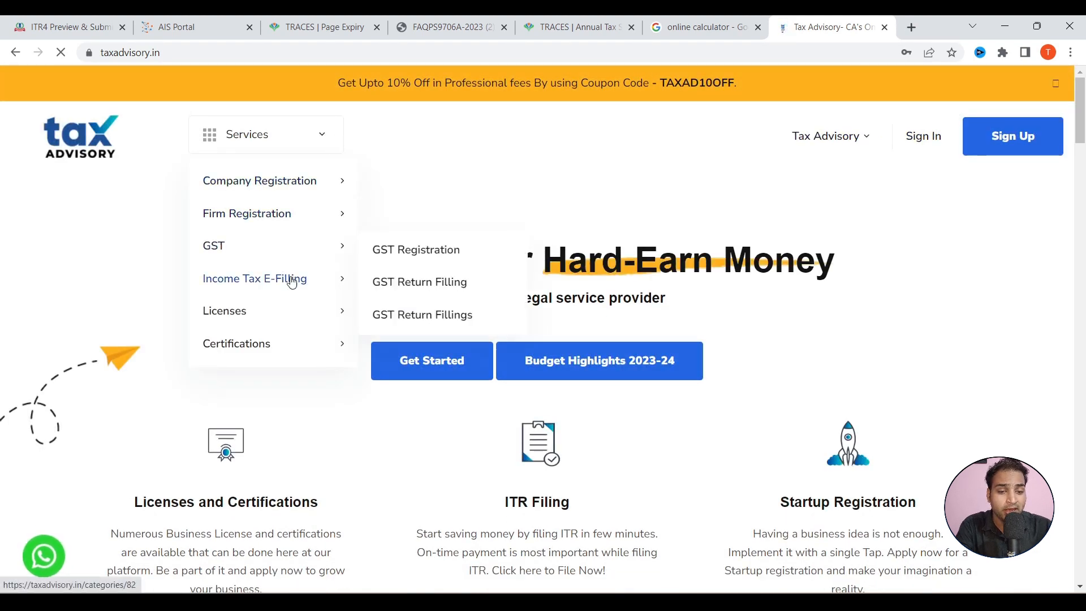
mouse_move(262, 315)
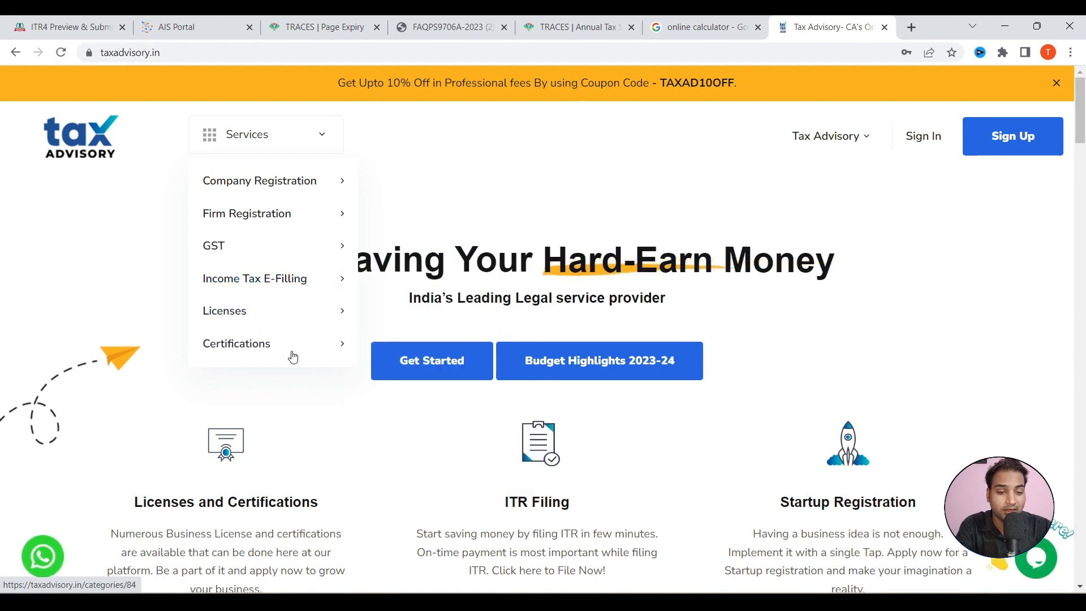
Look over the customer testimonials and the priced service packages on the Tax Advisory home page.
scroll(499, 402, down, 10)
scroll(504, 397, down, 15)
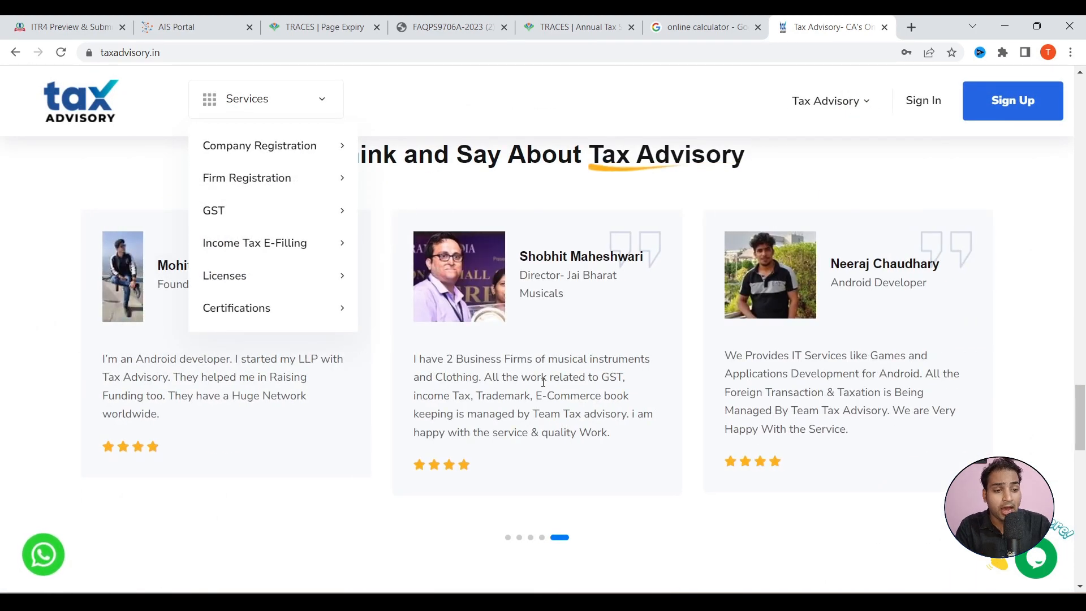
scroll(543, 382, up, 1)
scroll(543, 383, up, 8)
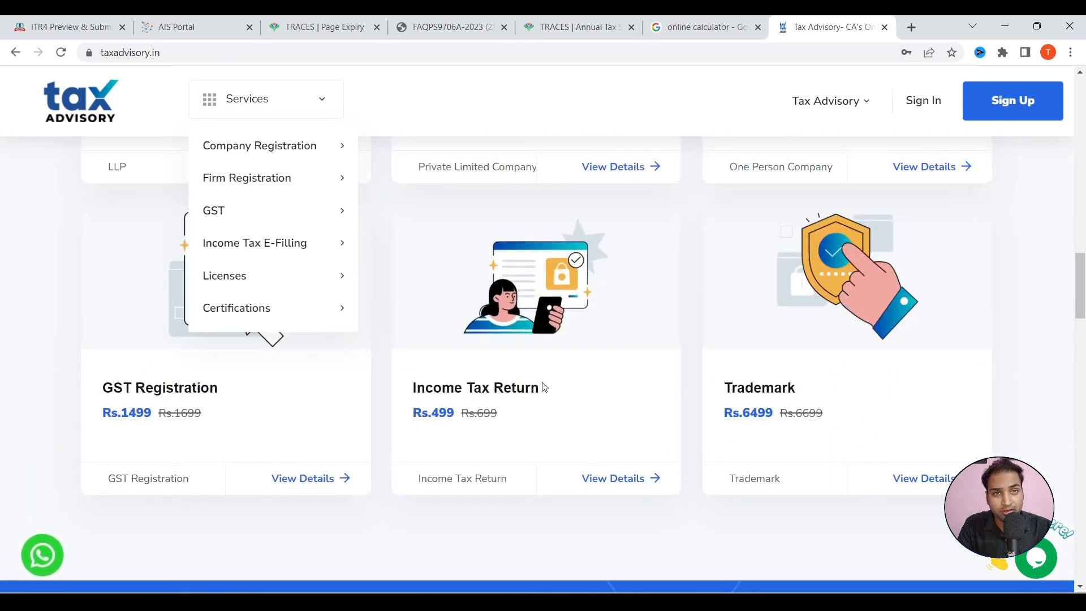
scroll(540, 385, up, 3)
scroll(543, 388, up, 4)
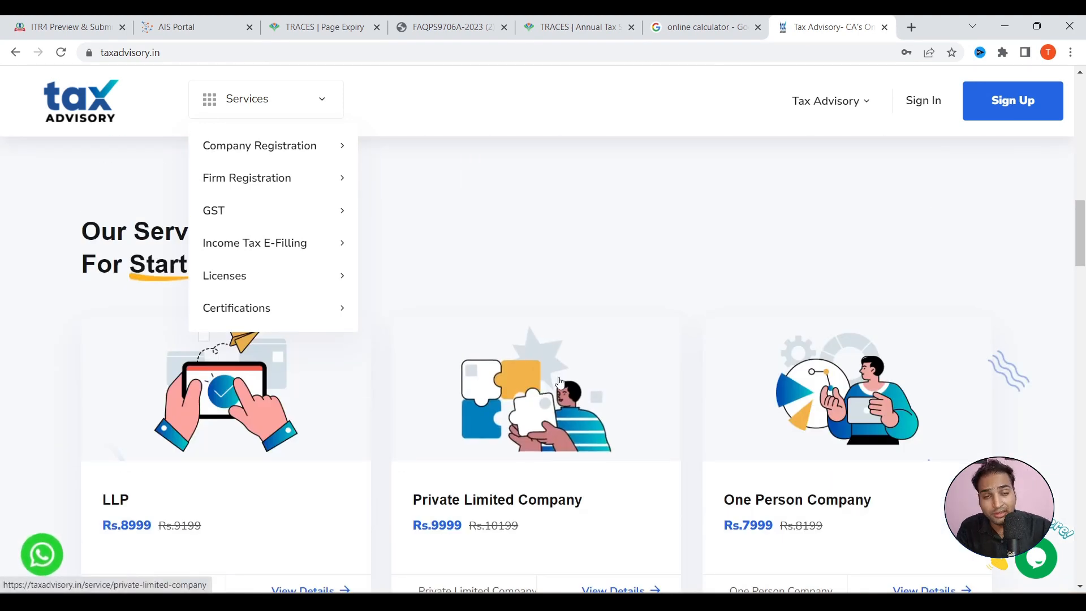